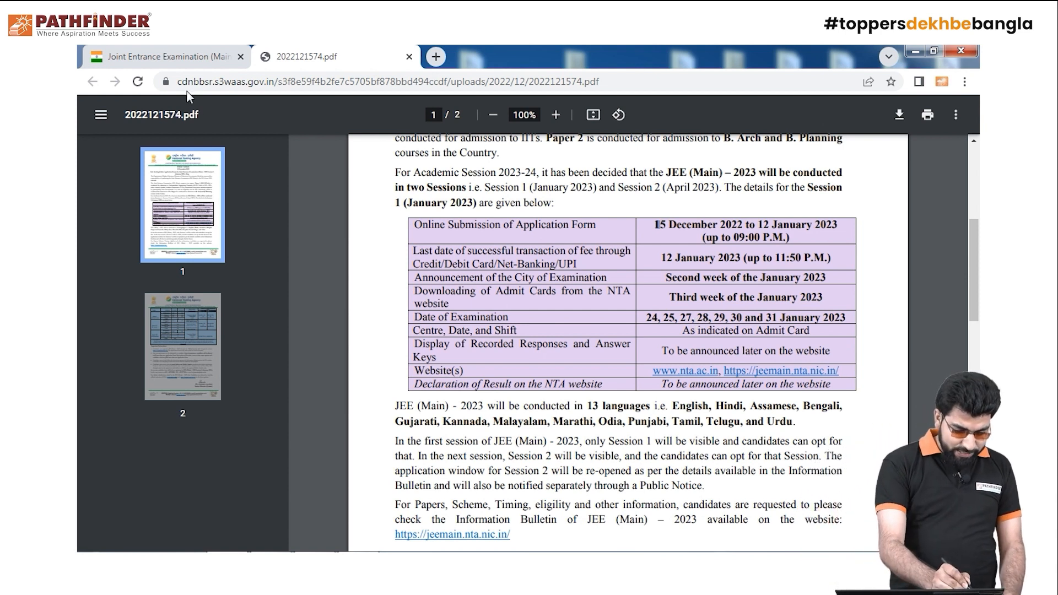
Return to the JEE(Main) homepage and scroll down to the Candidate Activity section
{"action": "left_click", "coordinate": [185, 61]}
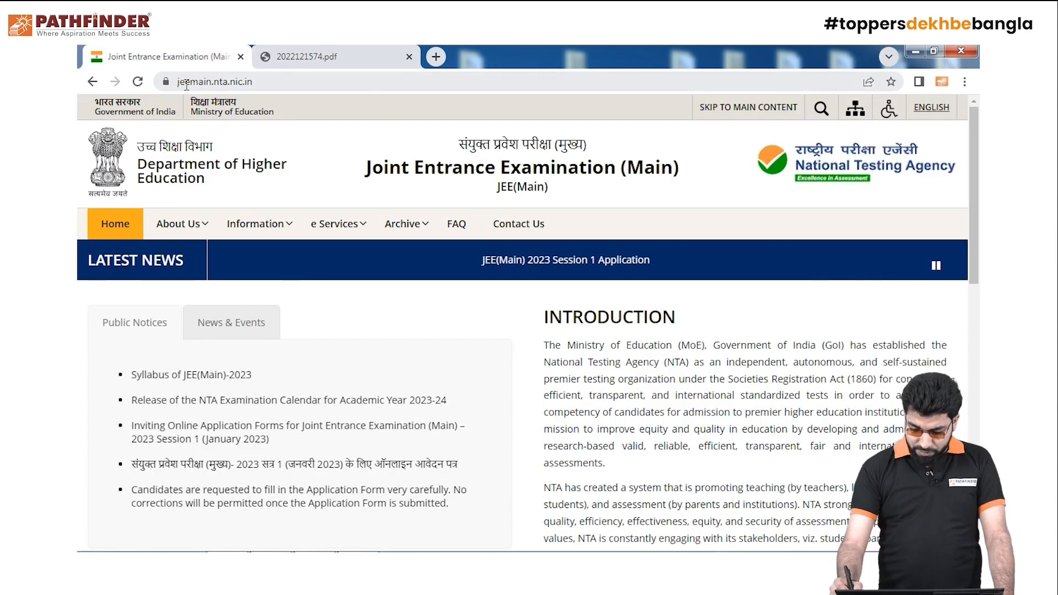
{"action": "left_click_drag", "start_coordinate": [975, 270], "coordinate": [979, 362]}
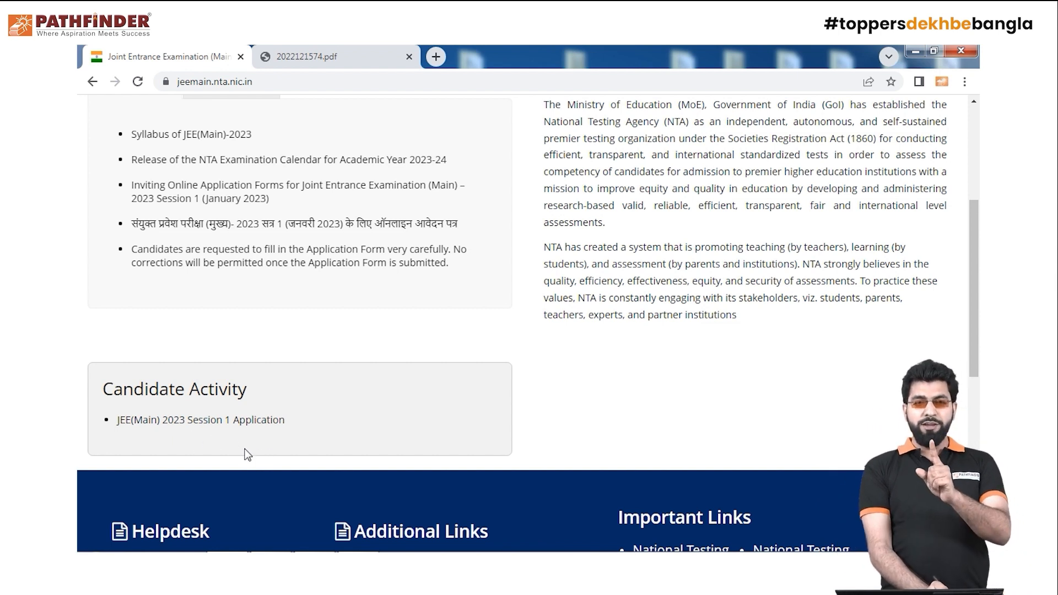
Open the 'JEE(Main) 2023 Session 1 Application' link, accepting the redirect warning, retrying after the blocked pop-up
{"action": "left_click", "coordinate": [266, 423]}
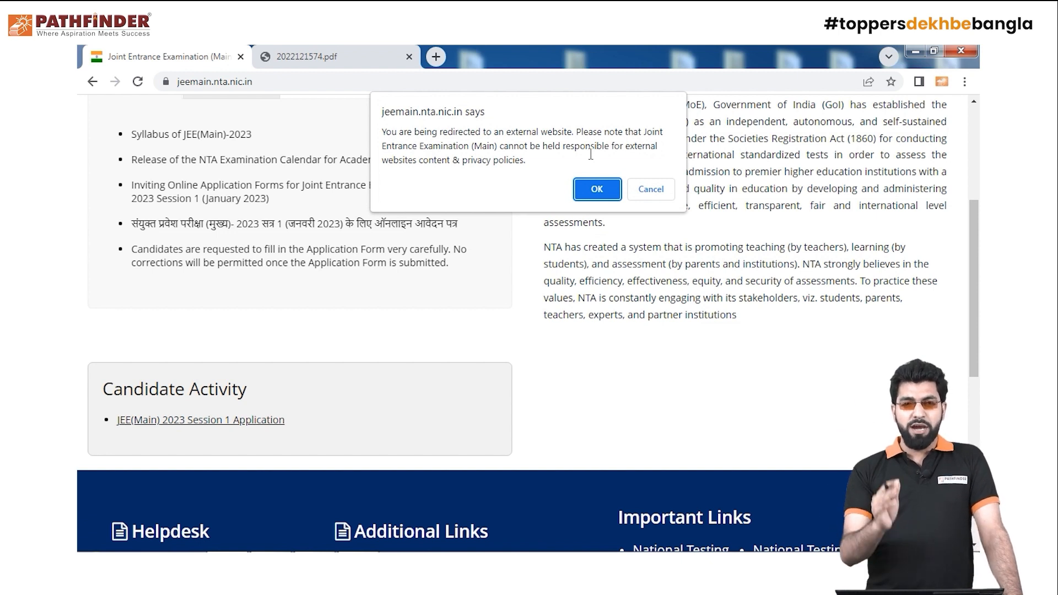
{"action": "left_click", "coordinate": [596, 190]}
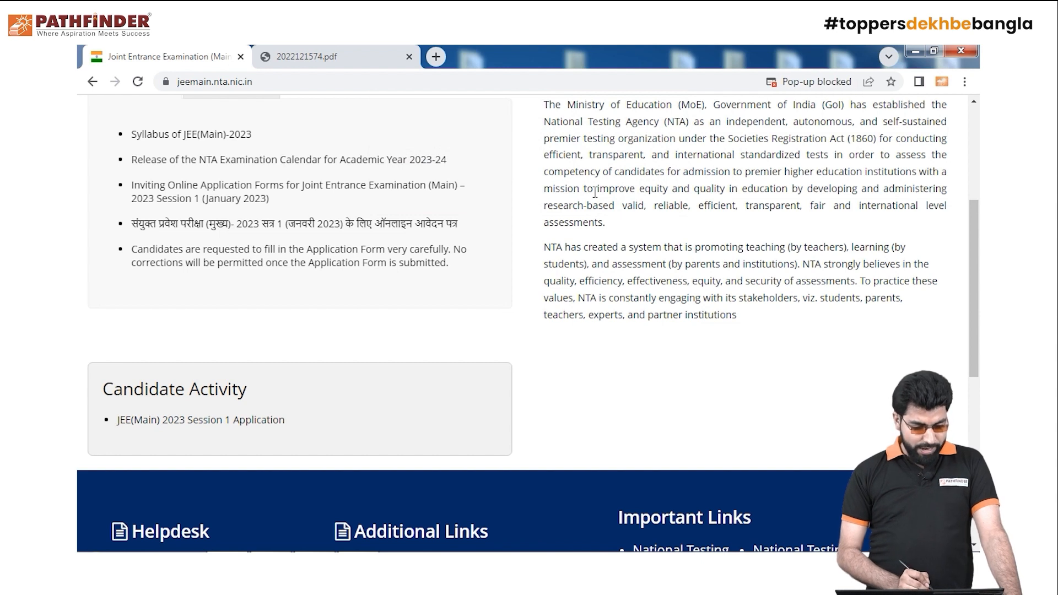
{"action": "left_click", "coordinate": [263, 423]}
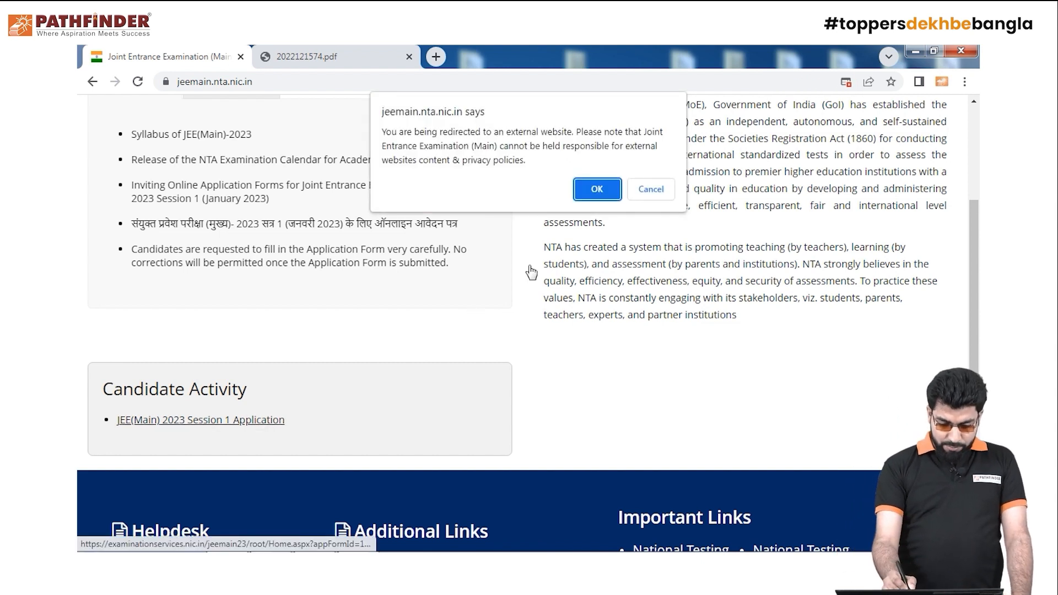
{"action": "left_click", "coordinate": [597, 190]}
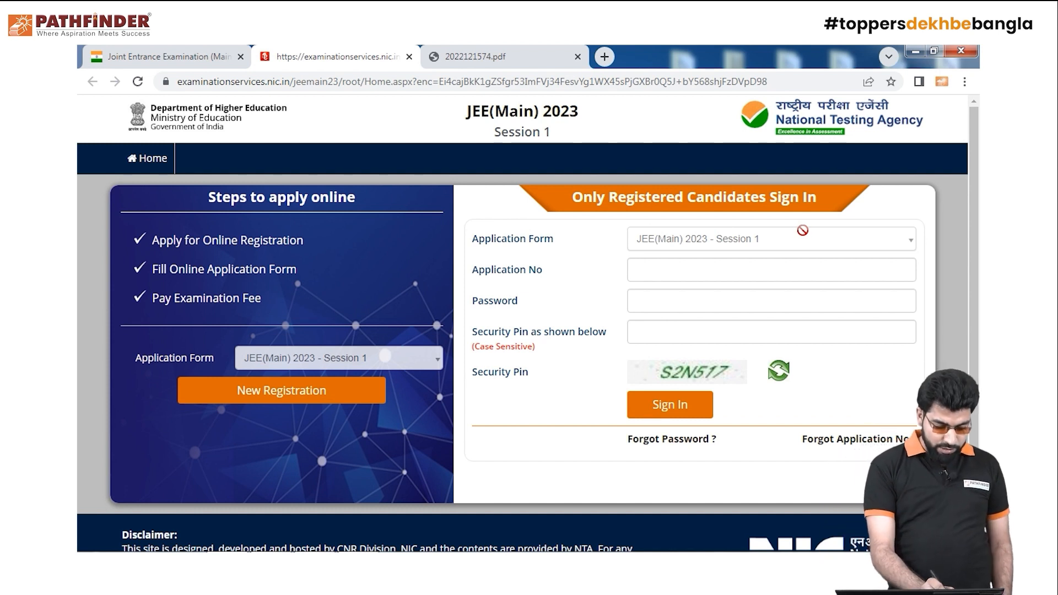
Start a New Registration from the Steps to apply online section
{"action": "left_click", "coordinate": [305, 394]}
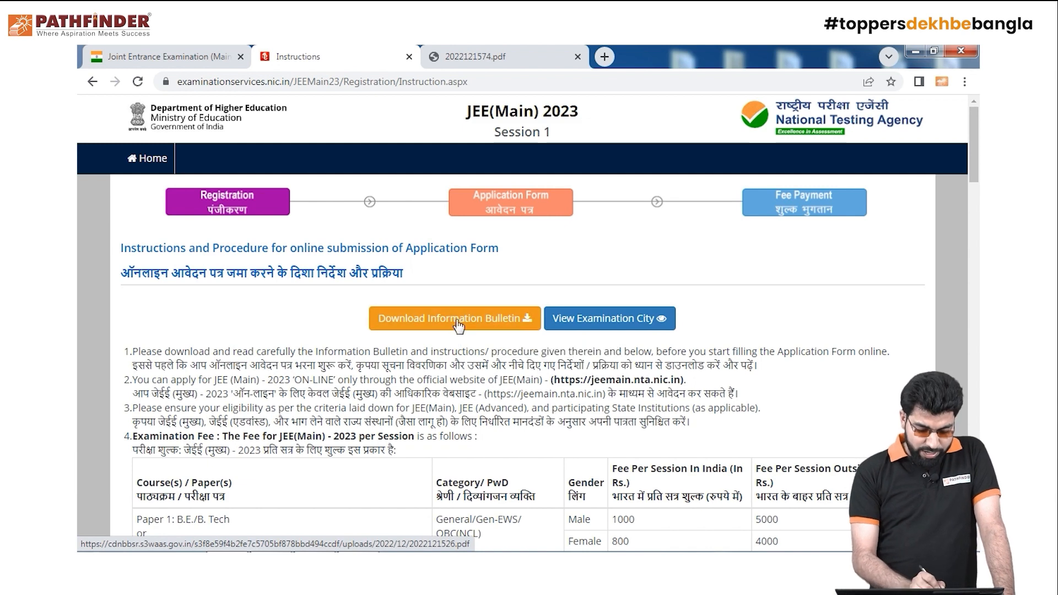
Open and skim the JEE(Main) 2023 Information Bulletin PDF, then go back to the instructions
{"action": "left_click", "coordinate": [499, 332]}
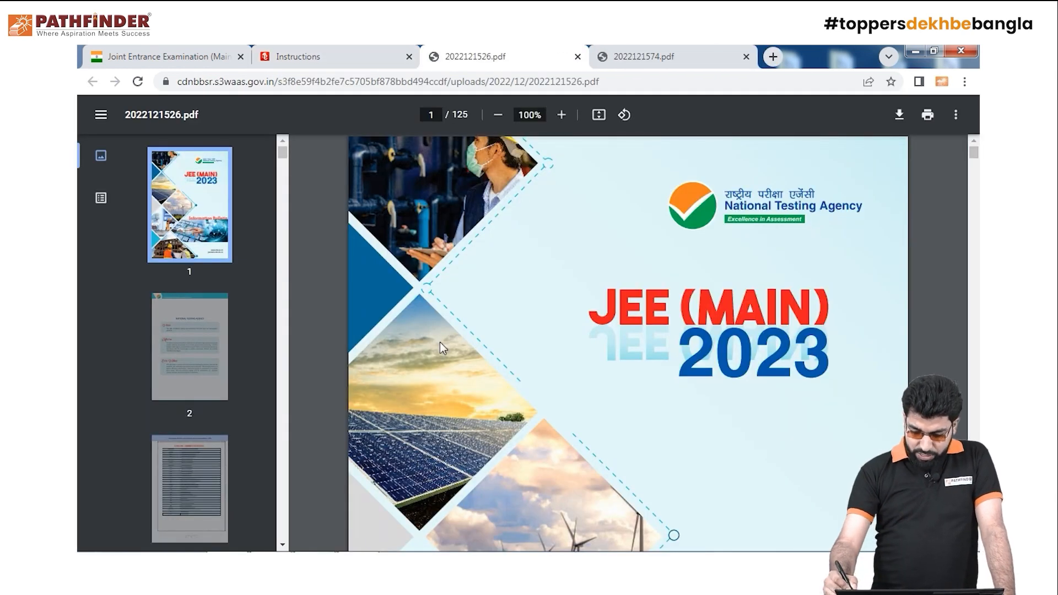
{"action": "left_click_drag", "start_coordinate": [976, 171], "coordinate": [975, 434]}
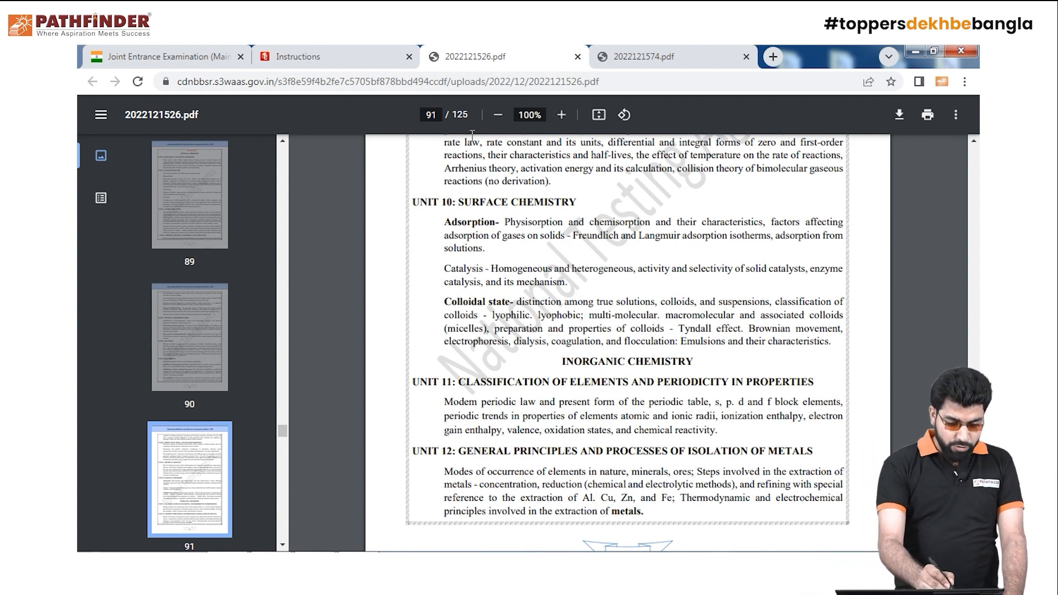
{"action": "left_click", "coordinate": [313, 56]}
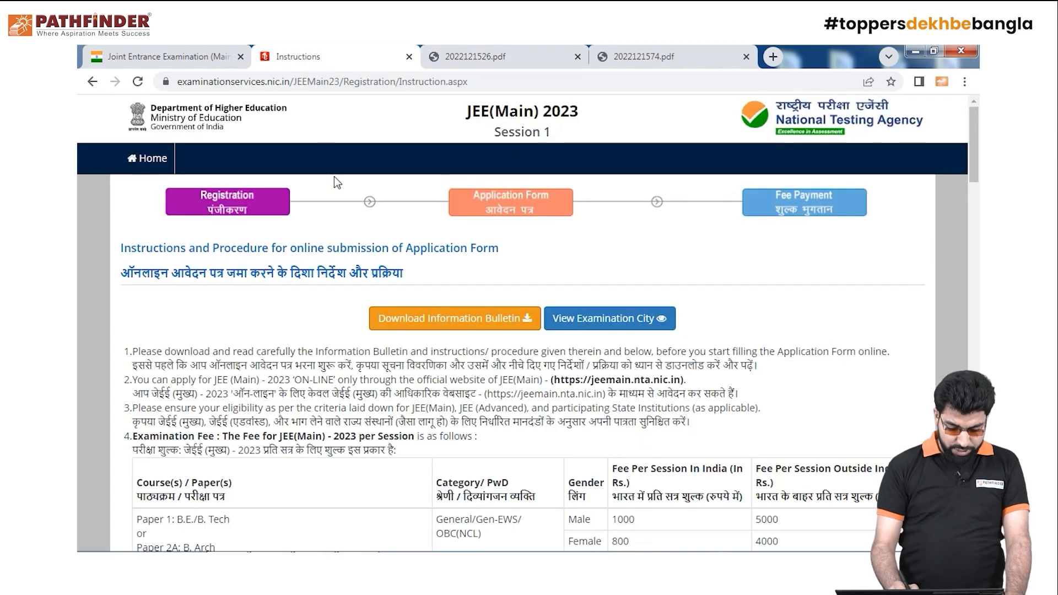
Read through the instructions, tick the Information Bulletin declaration and proceed to the form
{"action": "left_click_drag", "start_coordinate": [976, 174], "coordinate": [973, 221]}
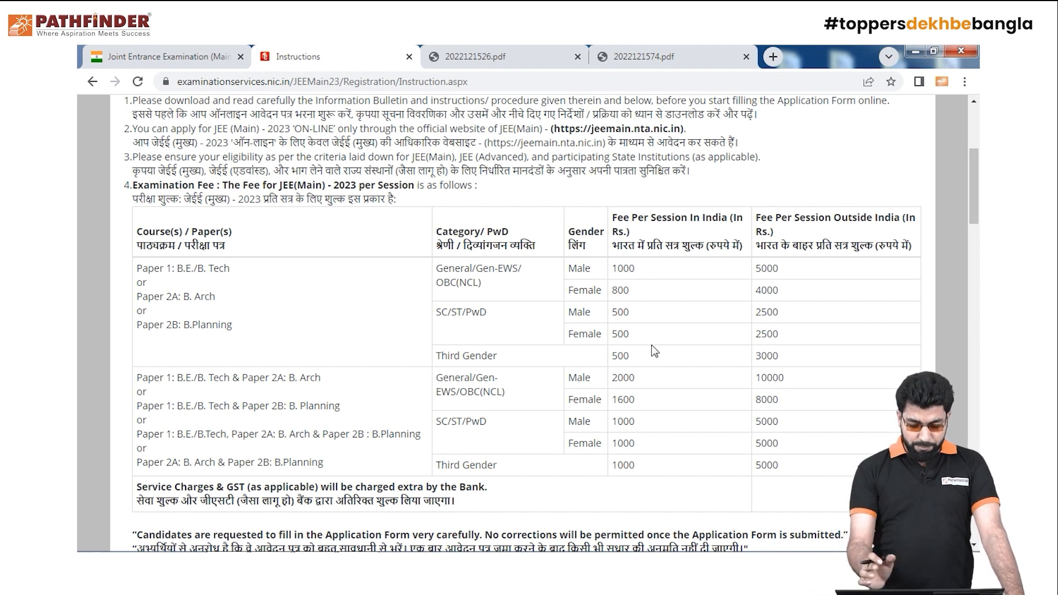
{"action": "left_click_drag", "start_coordinate": [976, 212], "coordinate": [979, 524]}
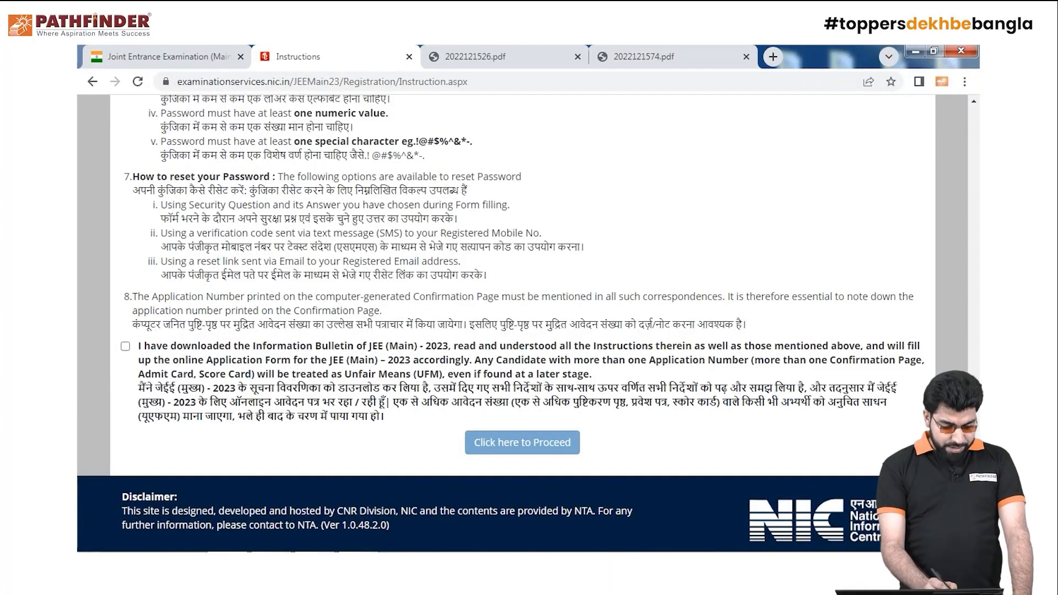
{"action": "left_click", "coordinate": [125, 346]}
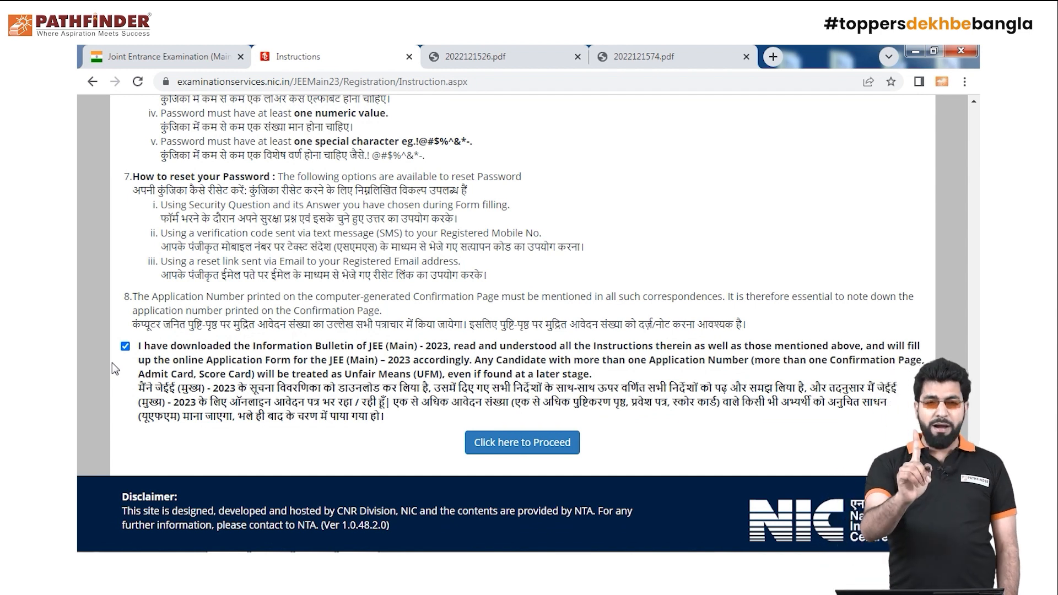
{"action": "left_click", "coordinate": [526, 451]}
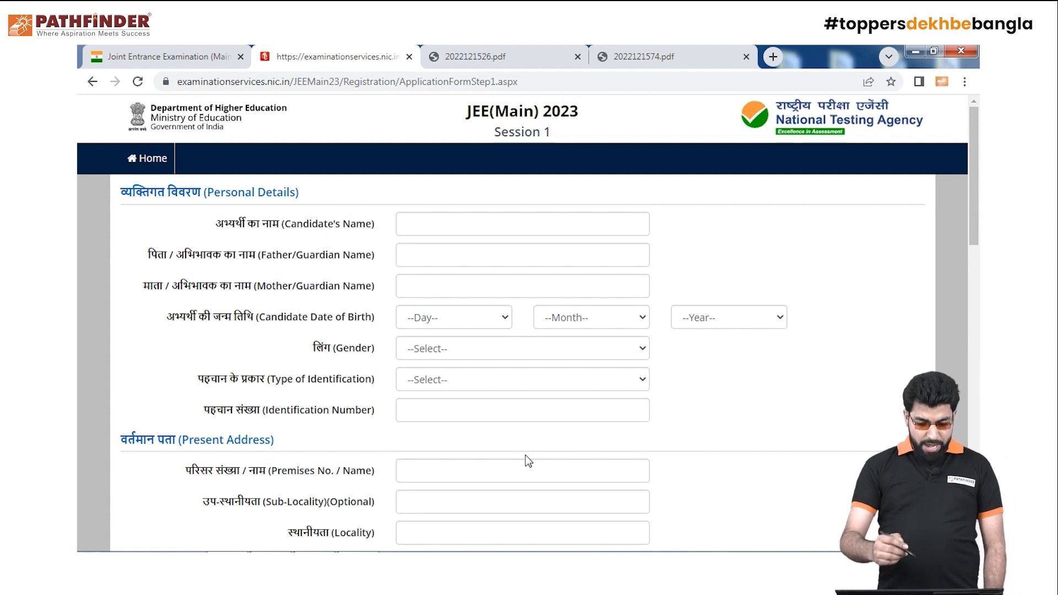
Enter the candidate's full name, removing a stray digit typed by mistake
{"action": "scroll", "coordinate": [525, 454], "scroll_direction": "down", "scroll_amount": 14}
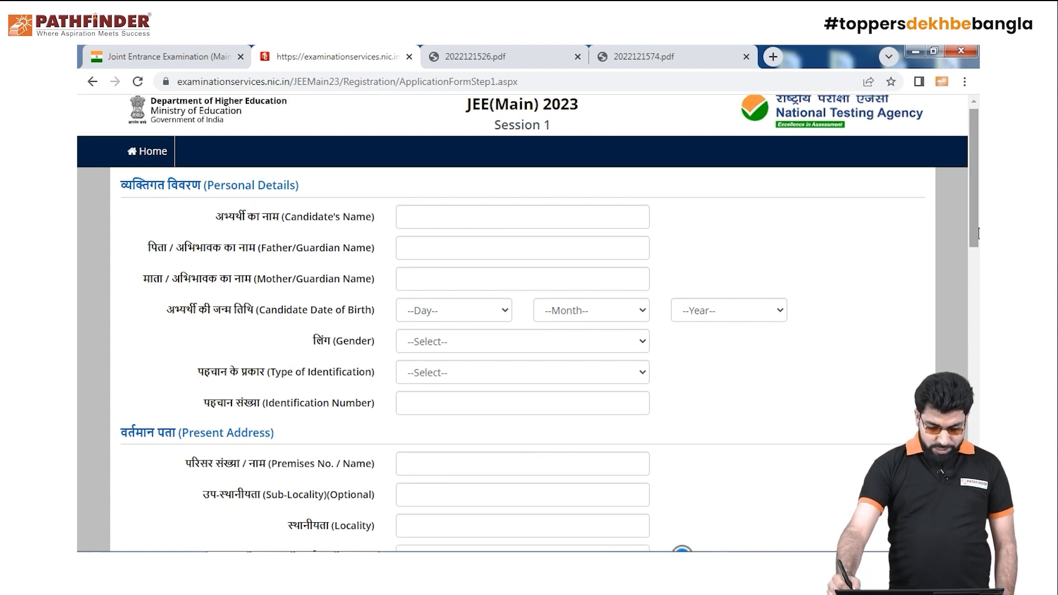
{"action": "left_click_drag", "start_coordinate": [972, 387], "coordinate": [970, 172]}
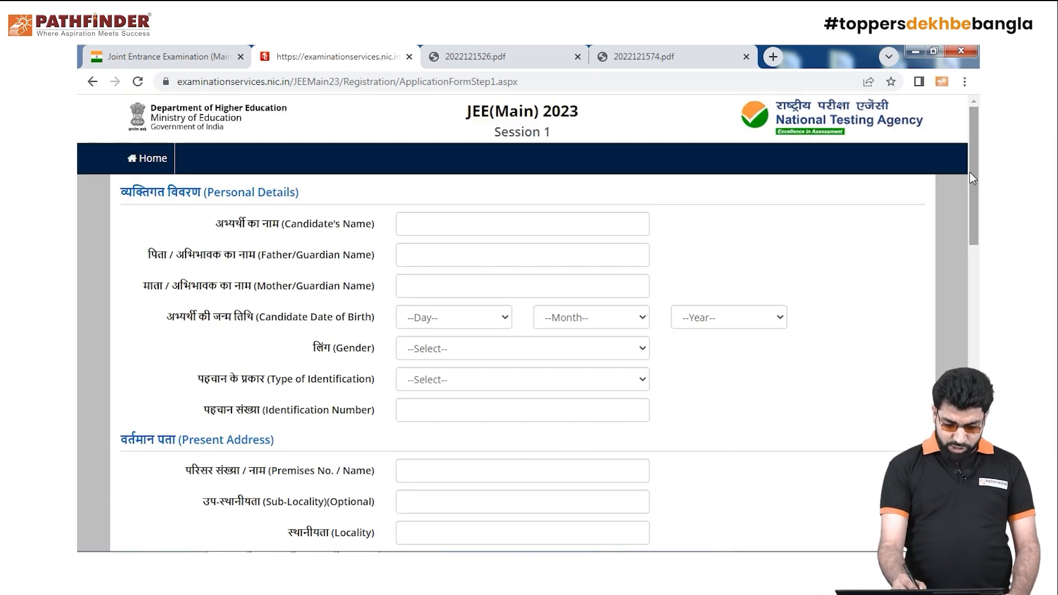
{"action": "left_click", "coordinate": [528, 223]}
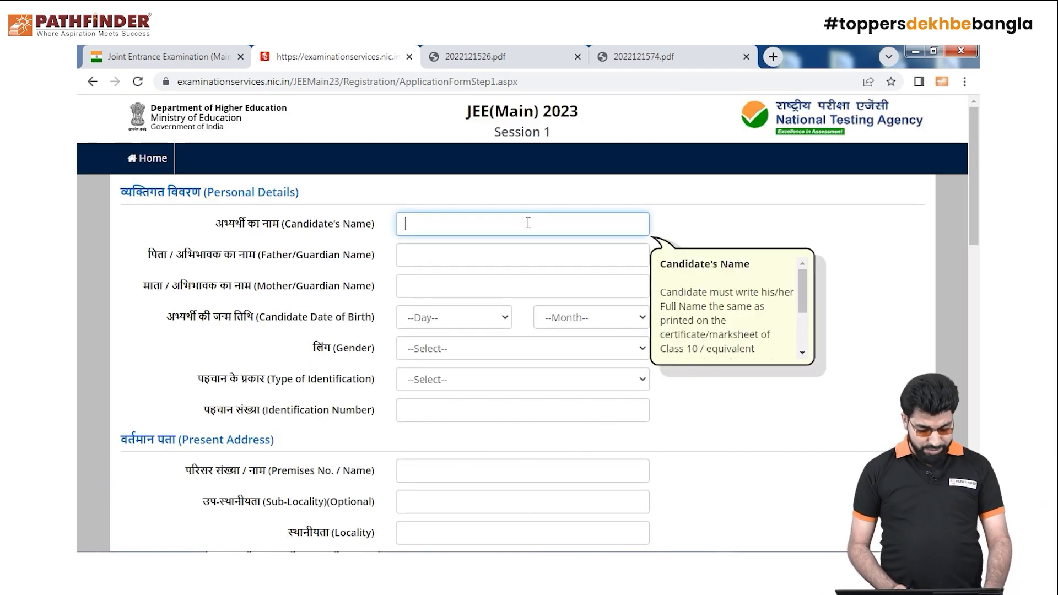
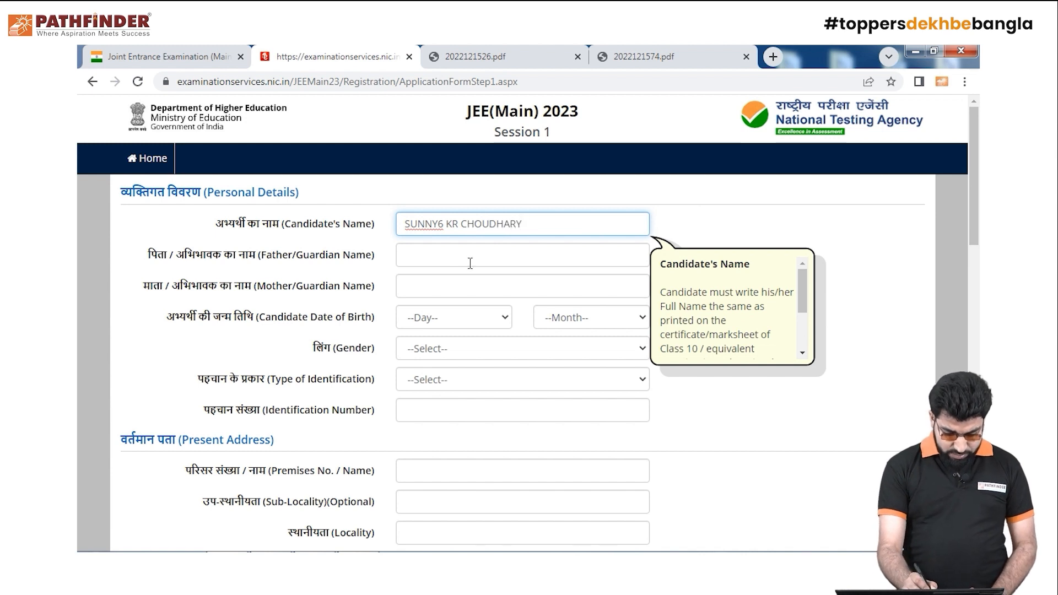
{"action": "left_click", "coordinate": [443, 226]}
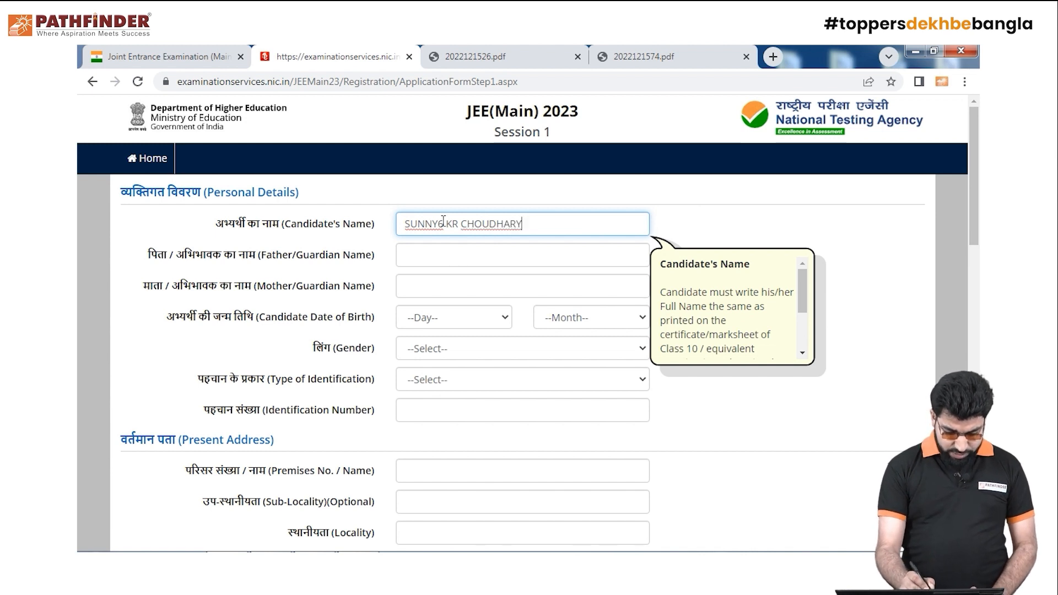
{"action": "key", "text": "BackSpace"}
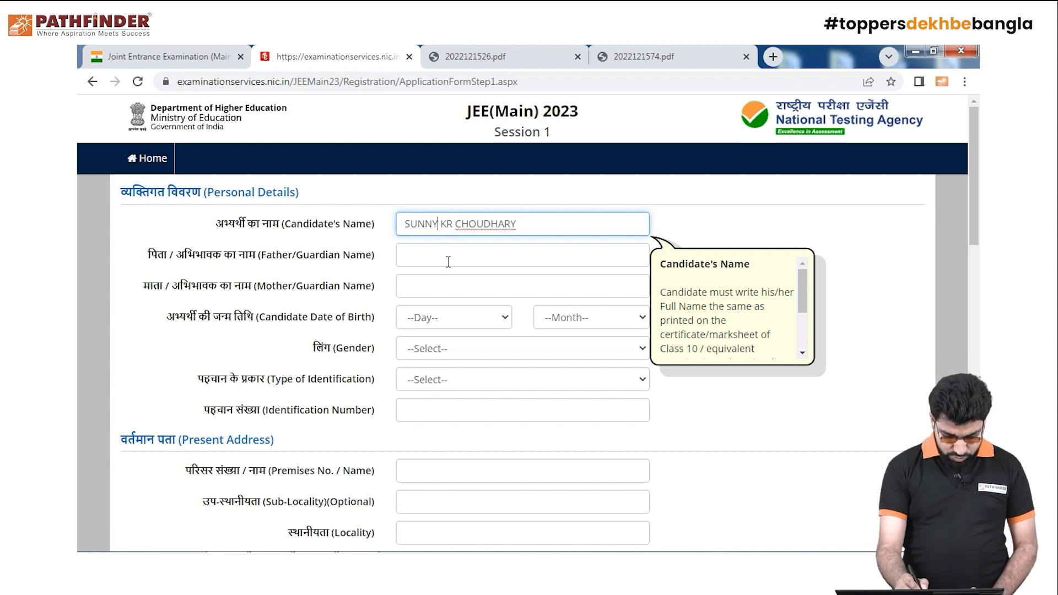
Fill in the father's and mother's names in Personal Details
{"action": "left_click", "coordinate": [502, 255]}
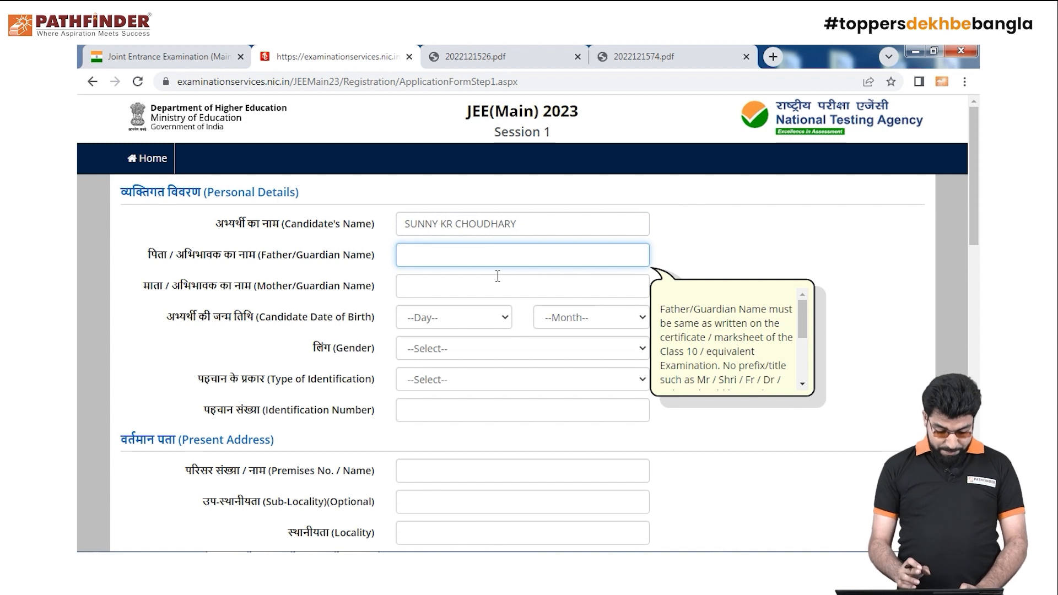
{"action": "left_click", "coordinate": [521, 298]}
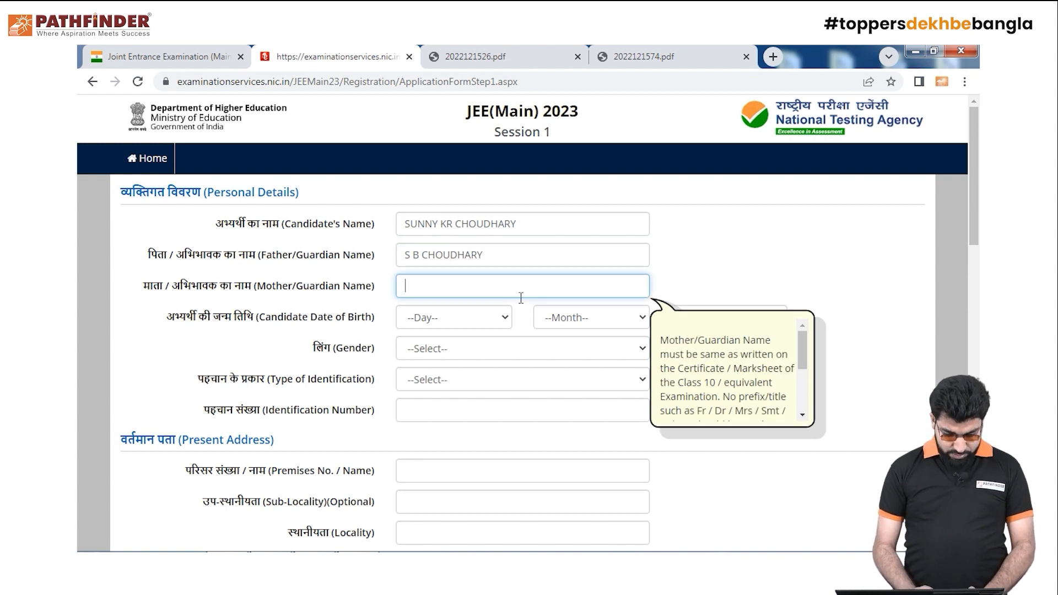
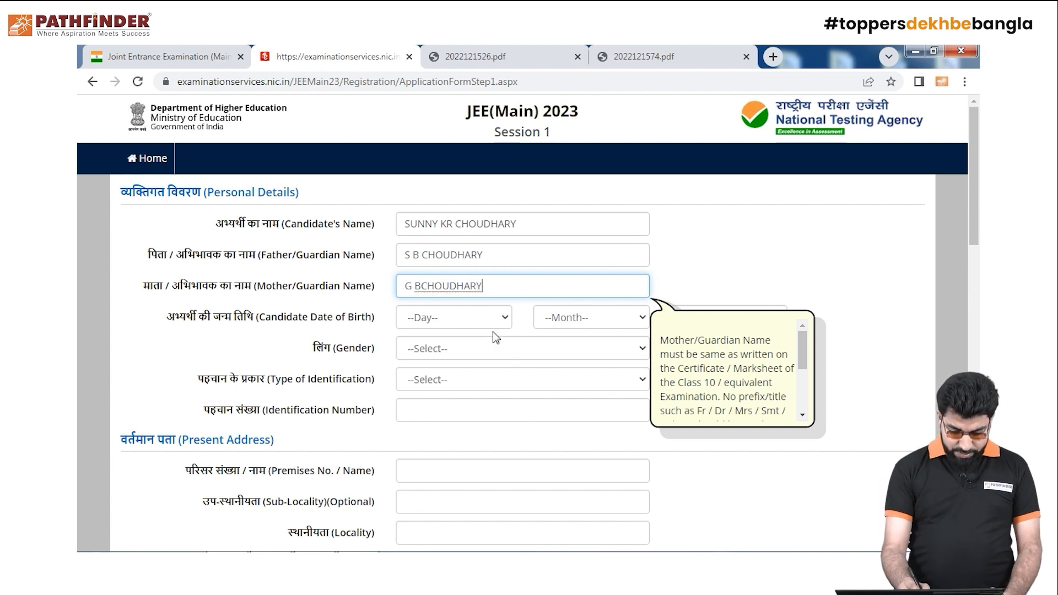
{"action": "left_click", "coordinate": [492, 319]}
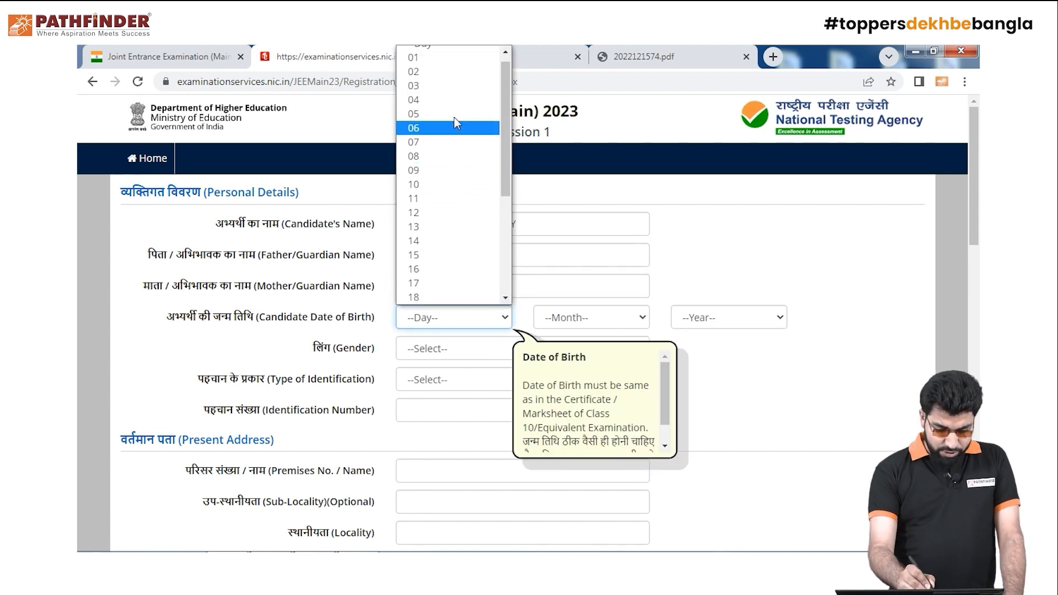
Set the date of birth to 02 June 2000
{"action": "left_click", "coordinate": [435, 72]}
{"action": "left_click", "coordinate": [613, 319]}
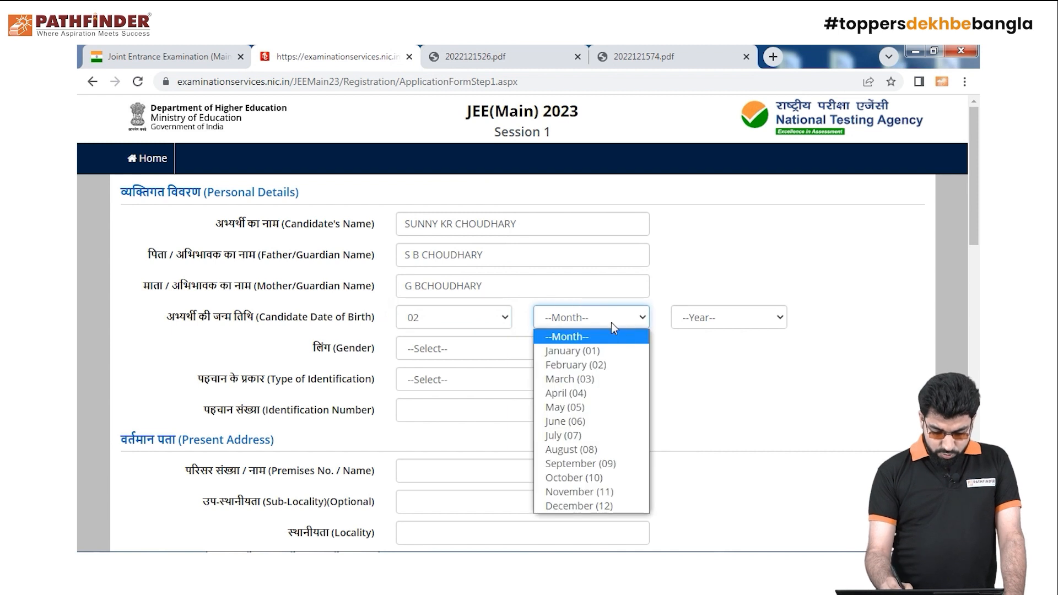
{"action": "left_click", "coordinate": [609, 416]}
{"action": "left_click", "coordinate": [731, 317]}
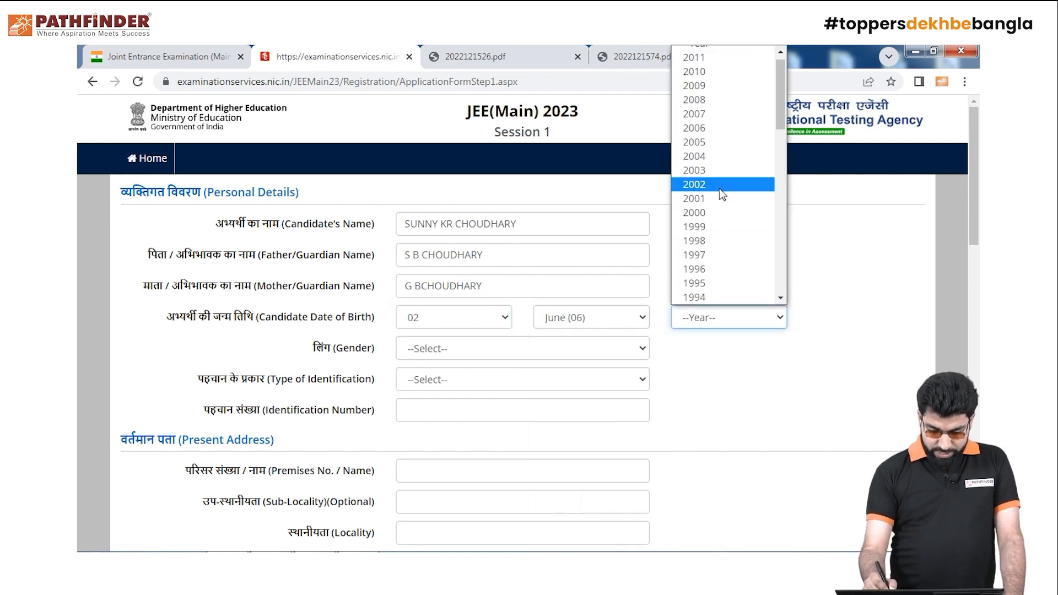
{"action": "left_click", "coordinate": [718, 213]}
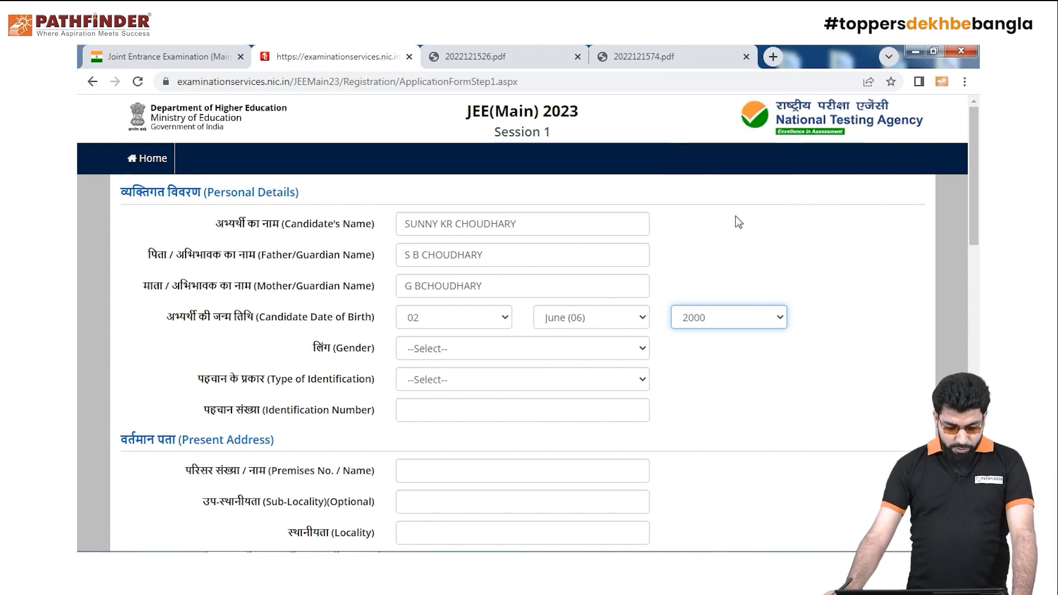
Set gender to Male and identification type to 'Any Other Valid Govt Identity with photograph'
{"action": "left_click", "coordinate": [640, 348]}
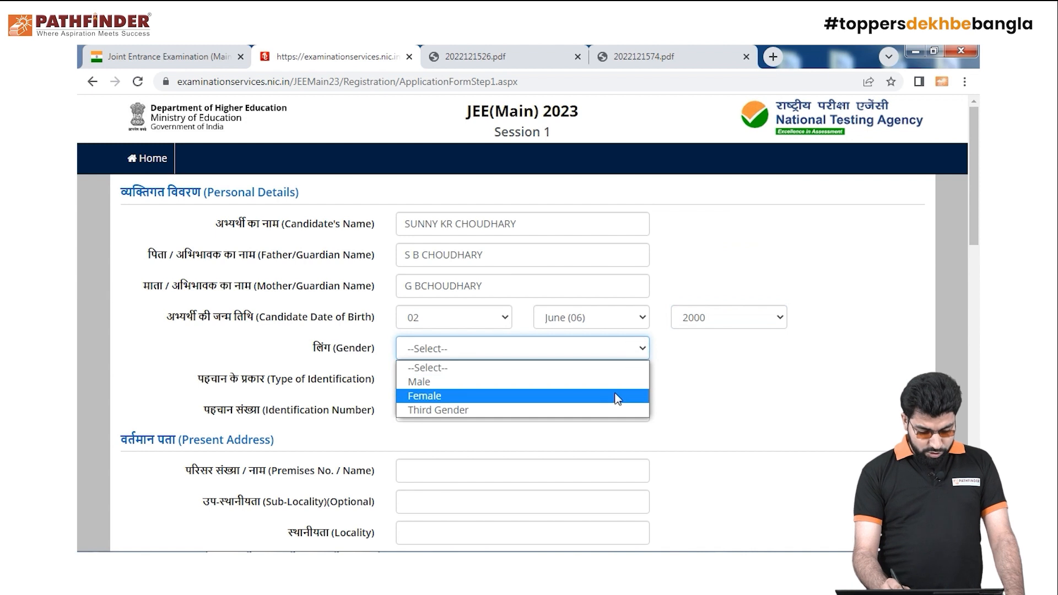
{"action": "left_click", "coordinate": [612, 381]}
{"action": "left_click", "coordinate": [640, 379]}
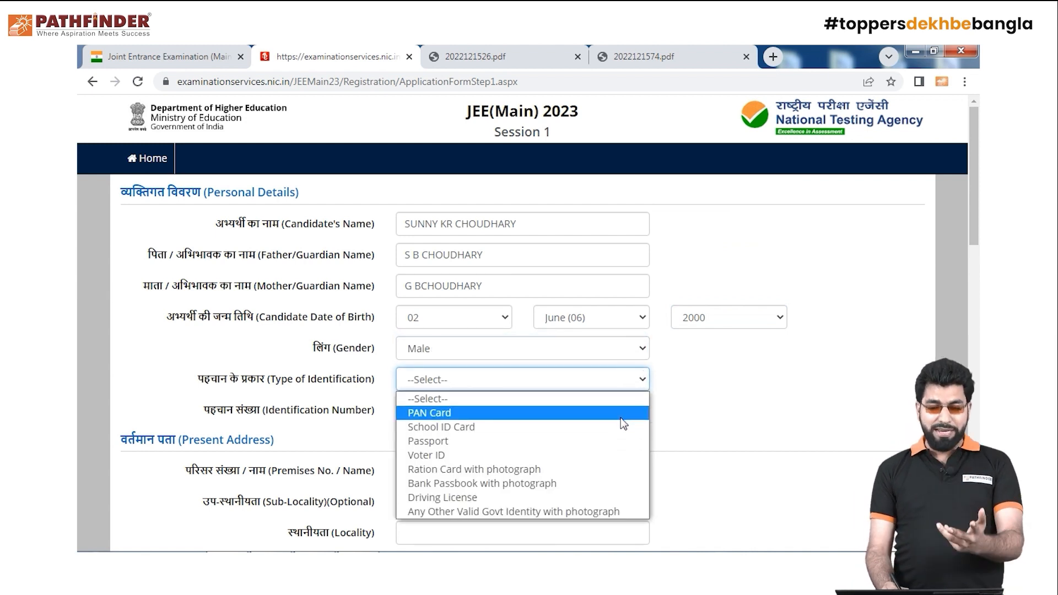
{"action": "left_click", "coordinate": [609, 508]}
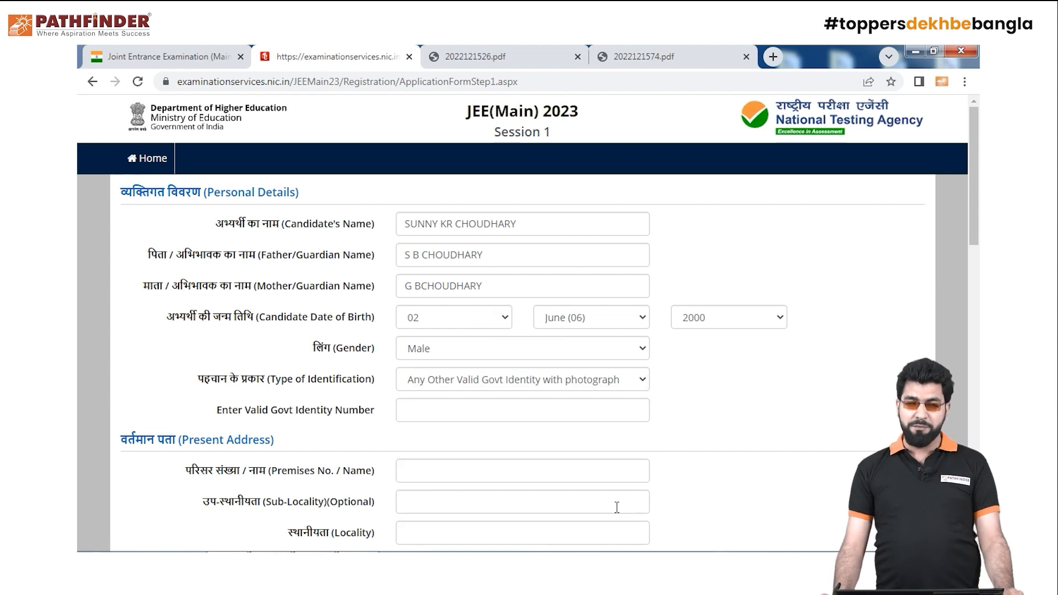
Change the identification type to School ID Card and enter the school ID number
{"action": "left_click", "coordinate": [519, 409]}
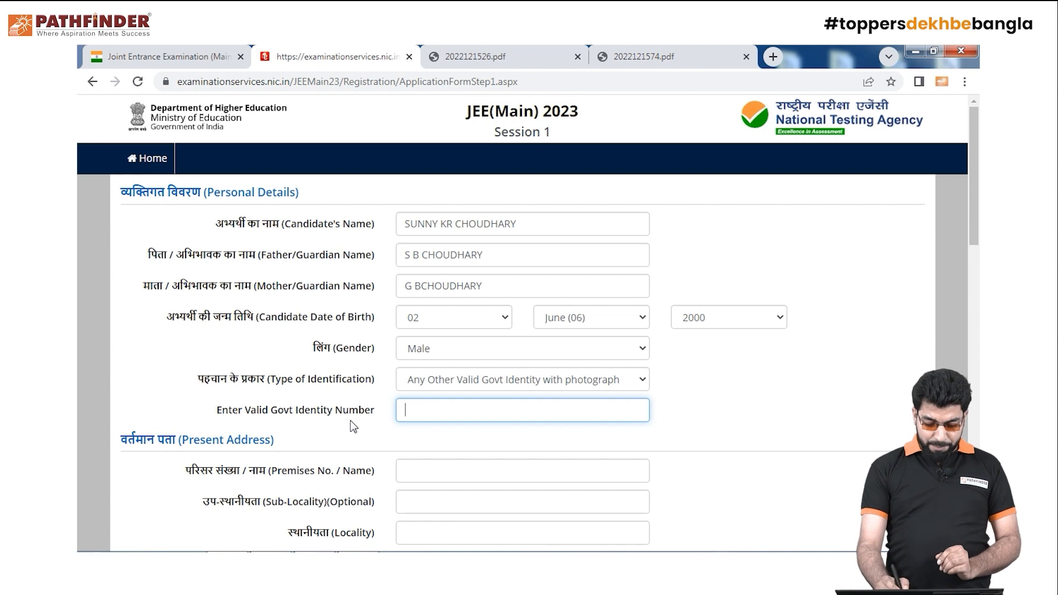
{"action": "left_click", "coordinate": [642, 384]}
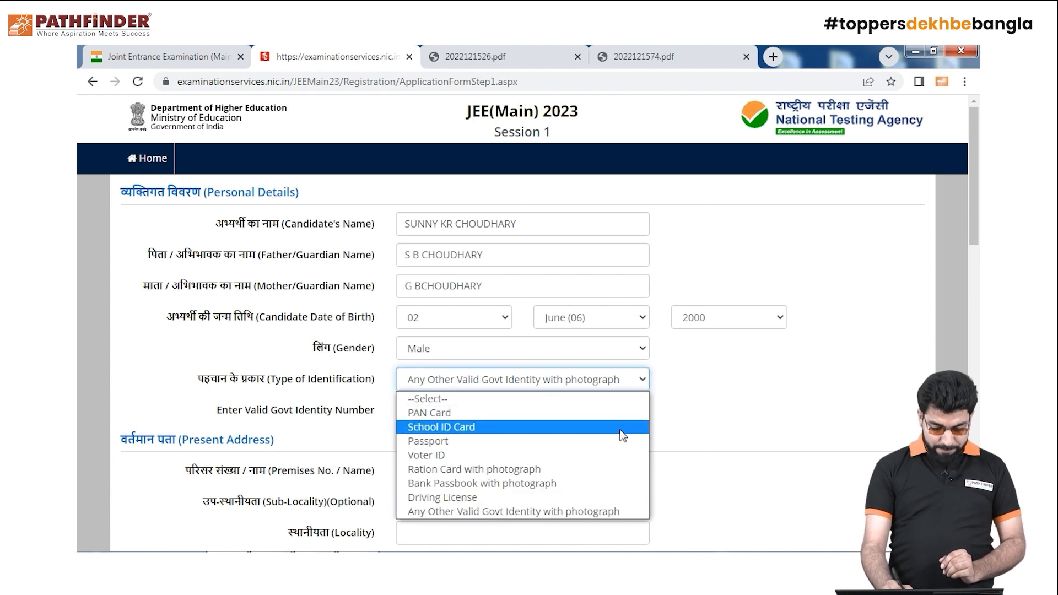
{"action": "left_click", "coordinate": [616, 454]}
{"action": "left_click", "coordinate": [502, 421]}
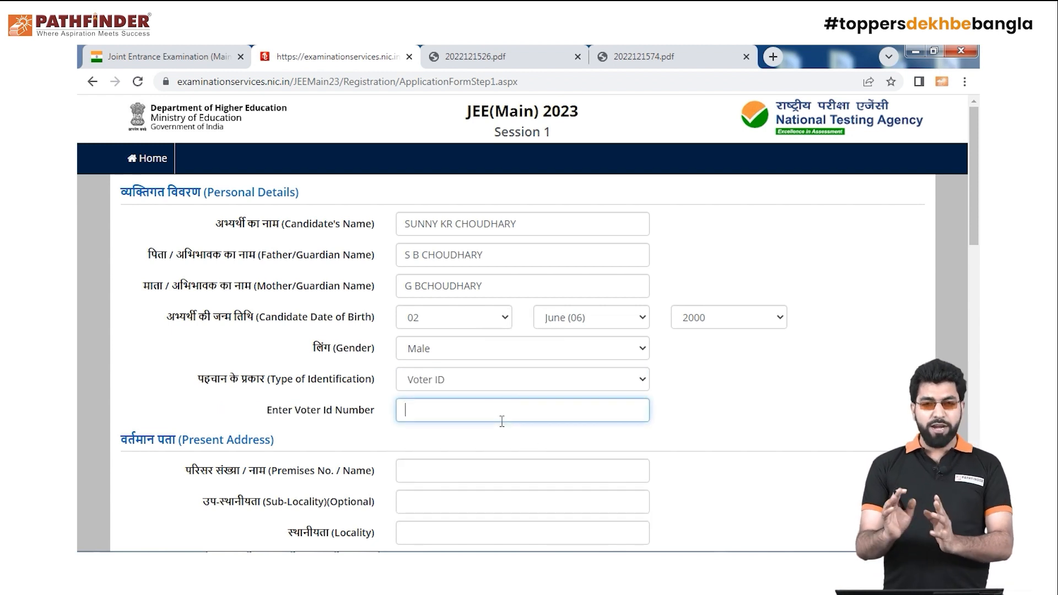
{"action": "left_click", "coordinate": [639, 379]}
{"action": "left_click", "coordinate": [610, 428]}
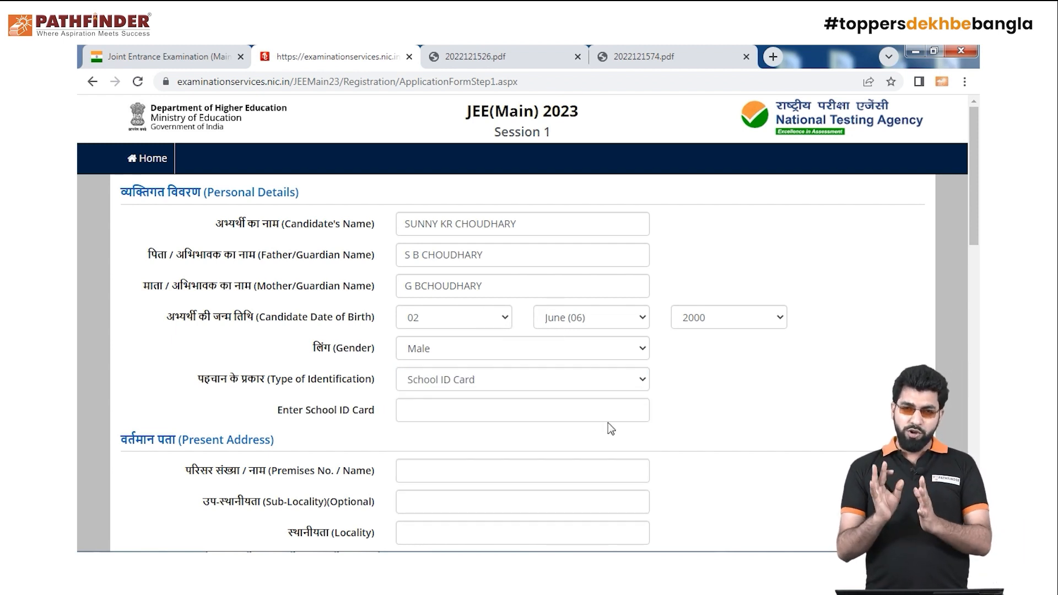
{"action": "left_click", "coordinate": [516, 415]}
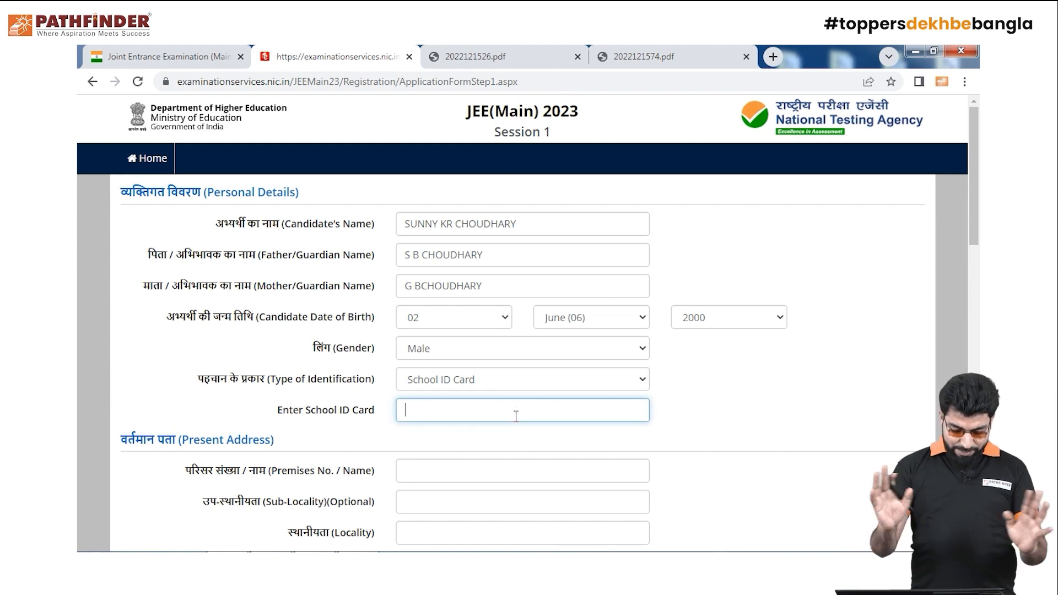
{"action": "type", "text": "123"}
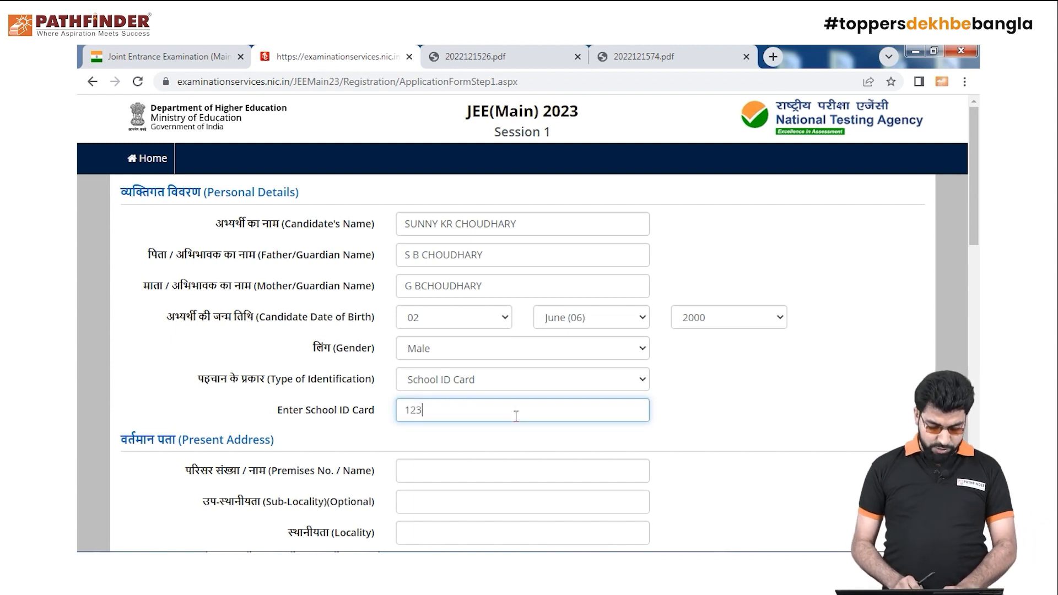
{"action": "type", "text": "456789"}
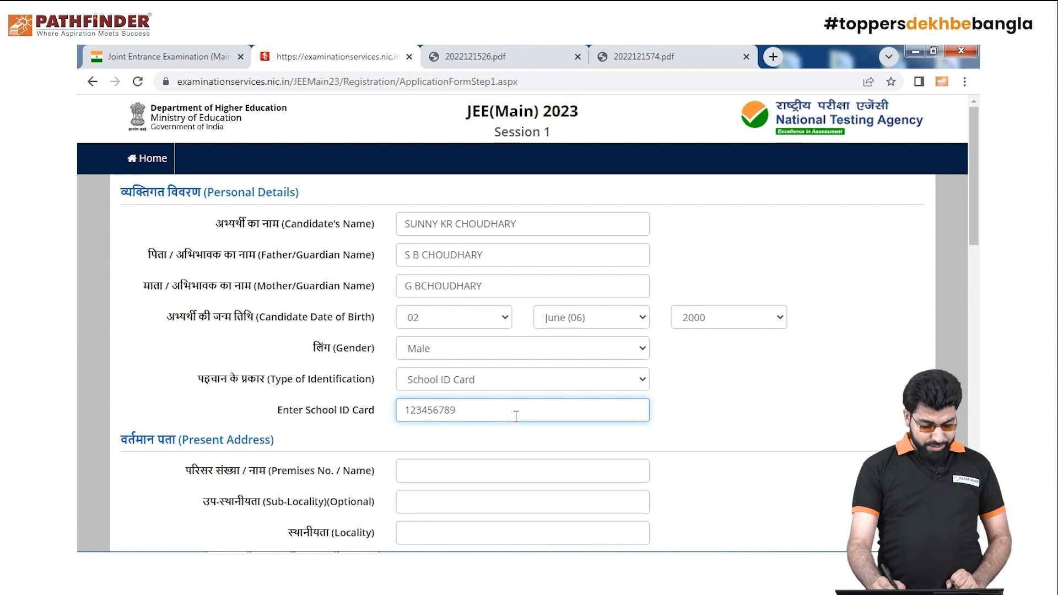
{"action": "left_click", "coordinate": [752, 422]}
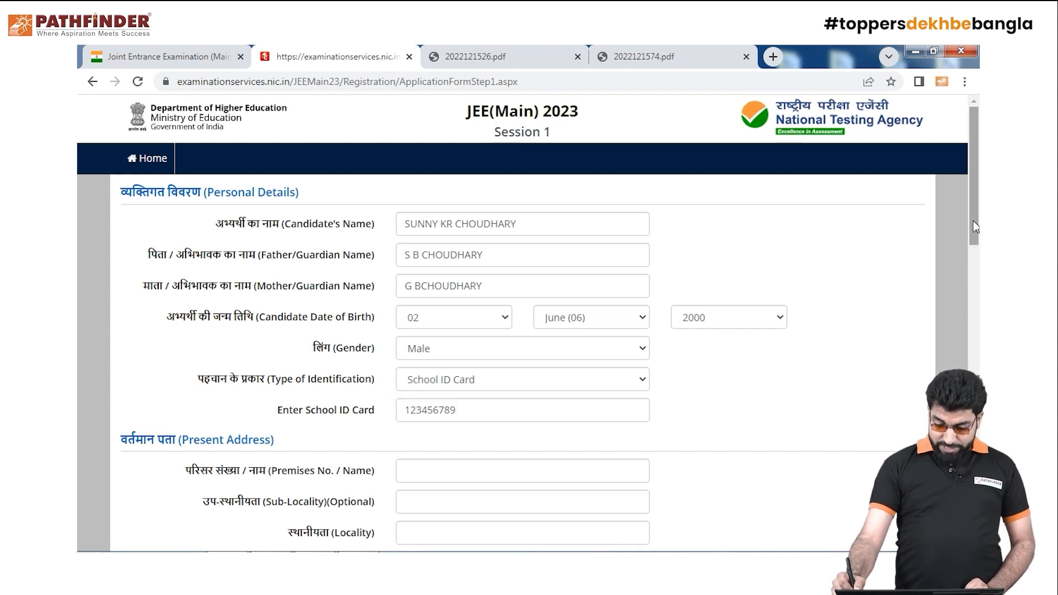
{"action": "left_click_drag", "start_coordinate": [971, 222], "coordinate": [979, 265]}
{"action": "scroll", "coordinate": [979, 265], "scroll_direction": "down", "scroll_amount": 8}
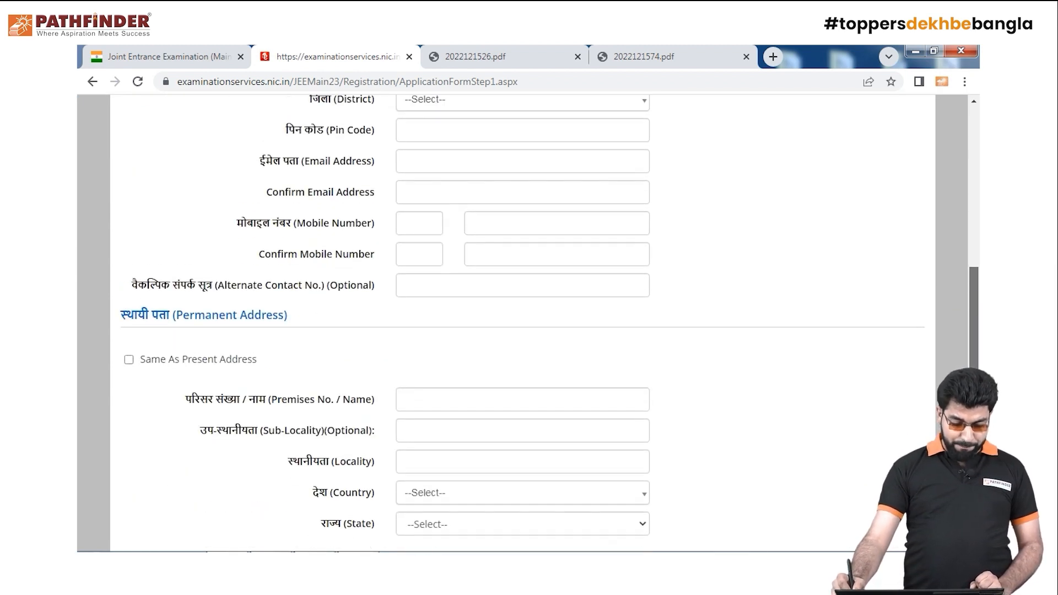
{"action": "scroll", "coordinate": [979, 267], "scroll_direction": "up", "scroll_amount": 5}
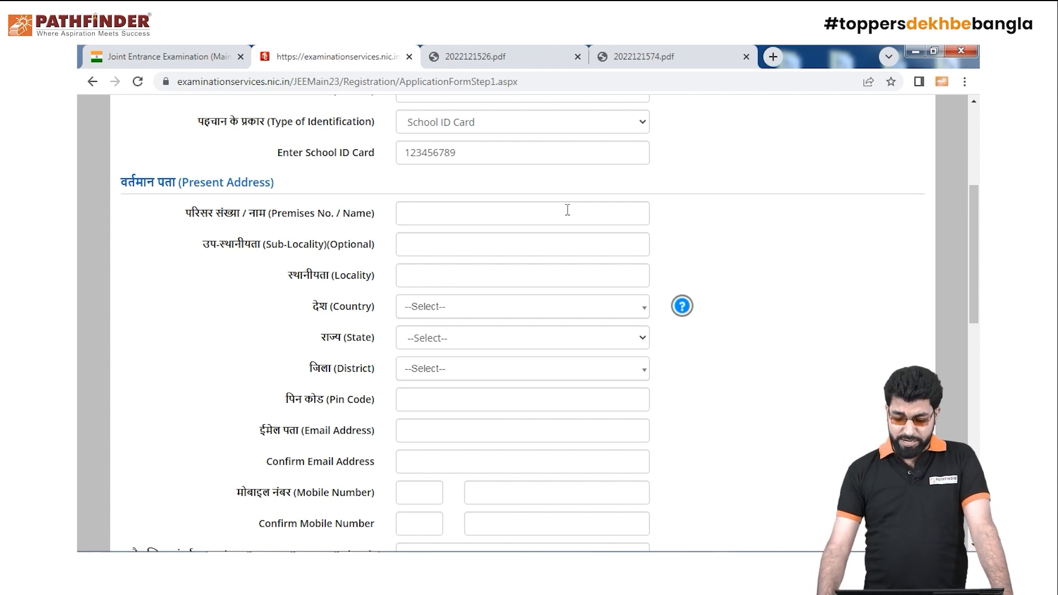
{"action": "left_click_drag", "start_coordinate": [975, 292], "coordinate": [978, 404]}
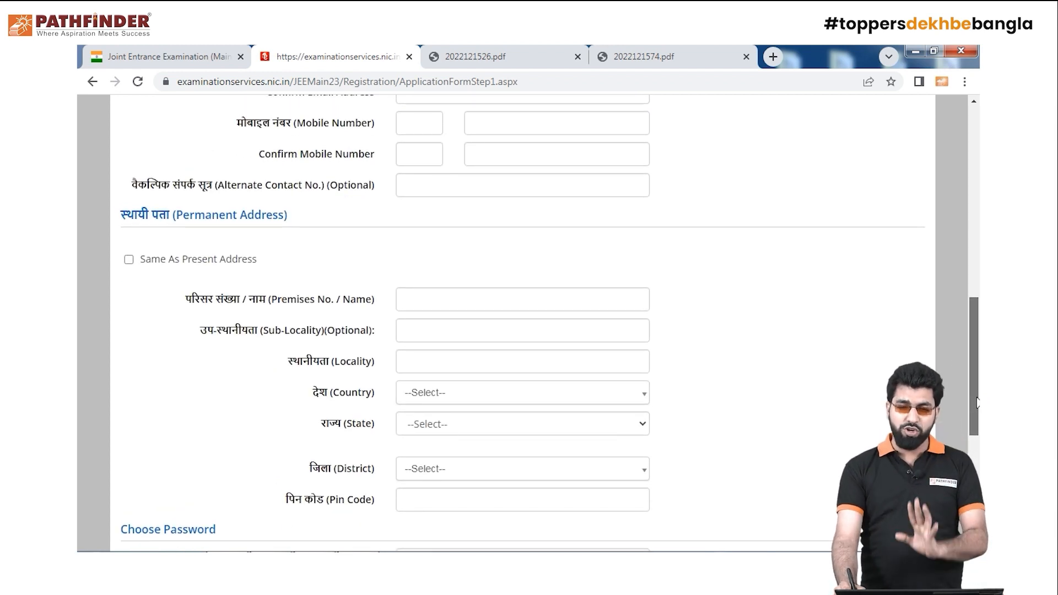
{"action": "left_click_drag", "start_coordinate": [977, 404], "coordinate": [978, 281]}
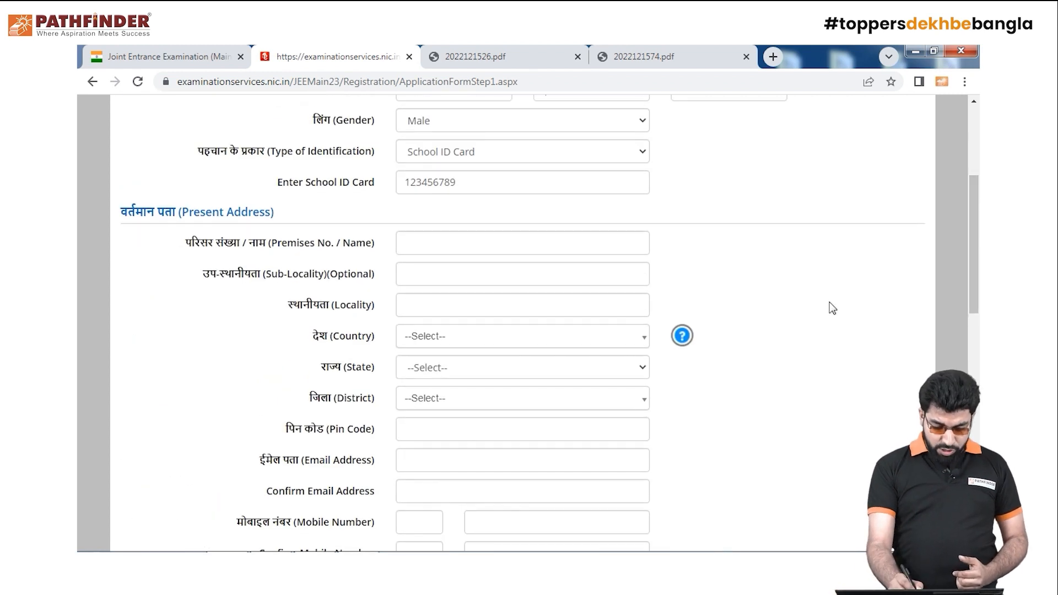
Enter the present address premises and locality, fixing a typo in the locality
{"action": "left_click", "coordinate": [546, 237]}
{"action": "type", "text": "RTYIUFHFN DIUWE,KLESWD"}
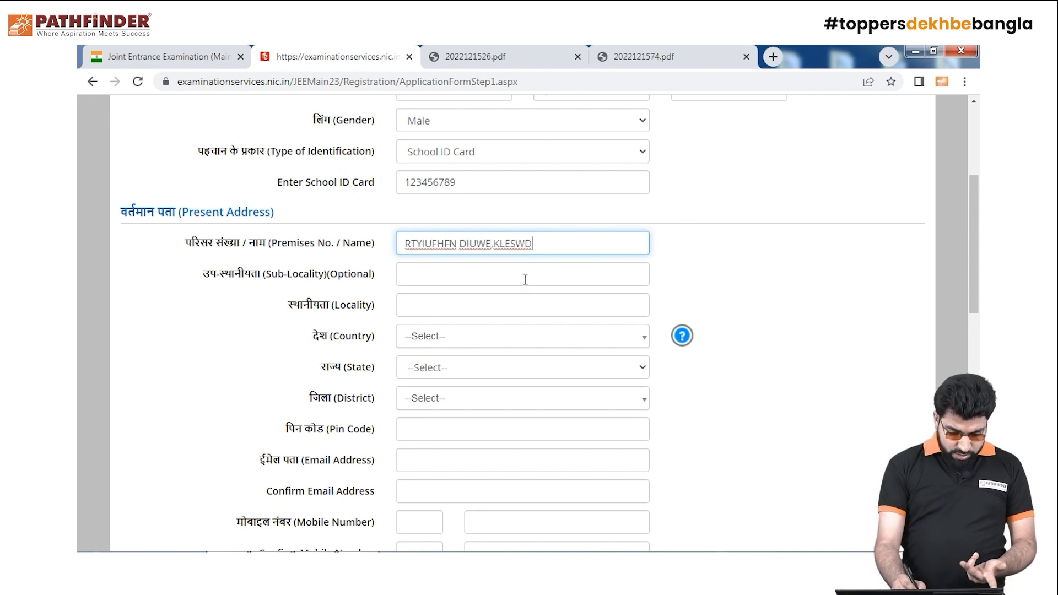
{"action": "left_click", "coordinate": [525, 275]}
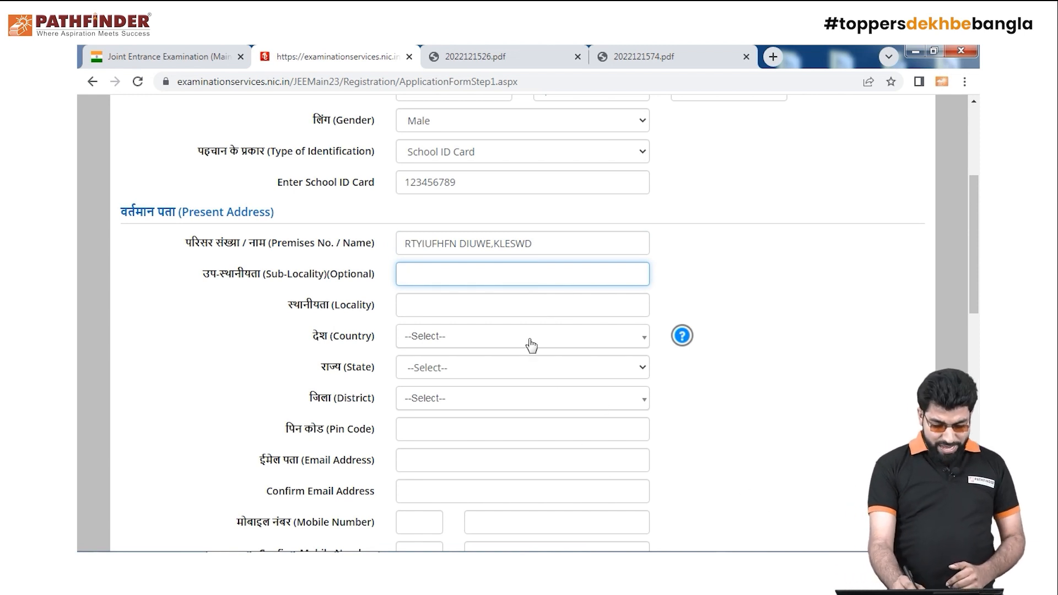
{"action": "left_click", "coordinate": [524, 304]}
{"action": "type", "text": "S"}
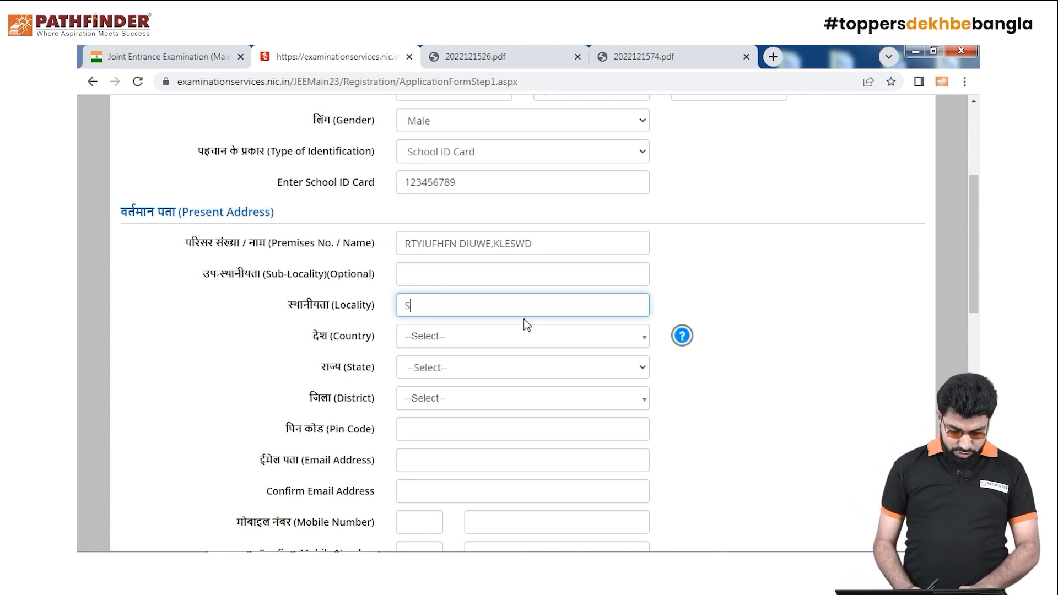
{"action": "type", "text": "EALDAQH"}
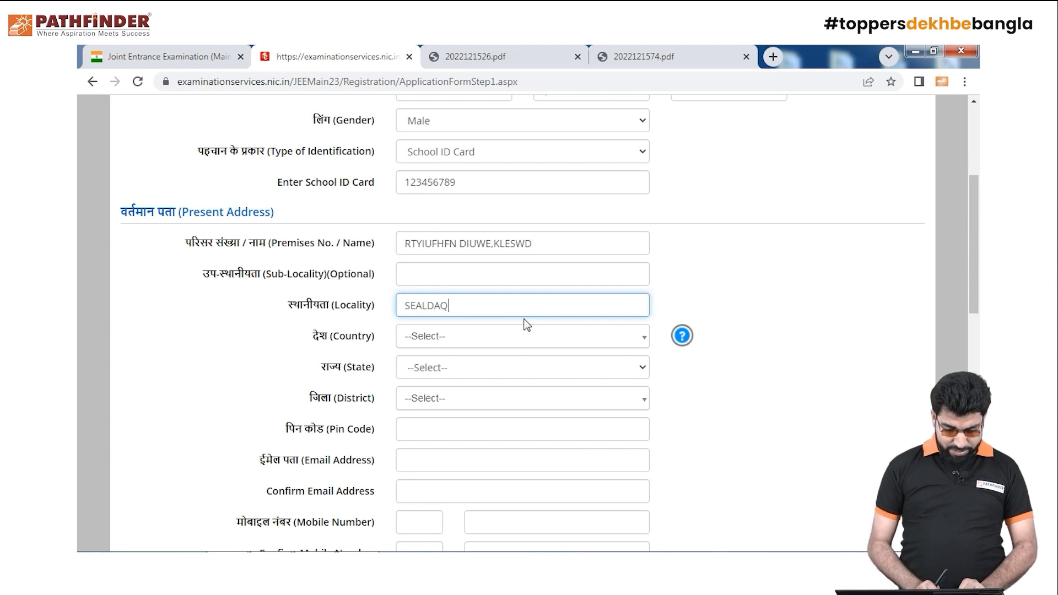
{"action": "key", "text": "BackSpace"}
{"action": "key", "text": "BackSpace"}
{"action": "type", "text": "H"}
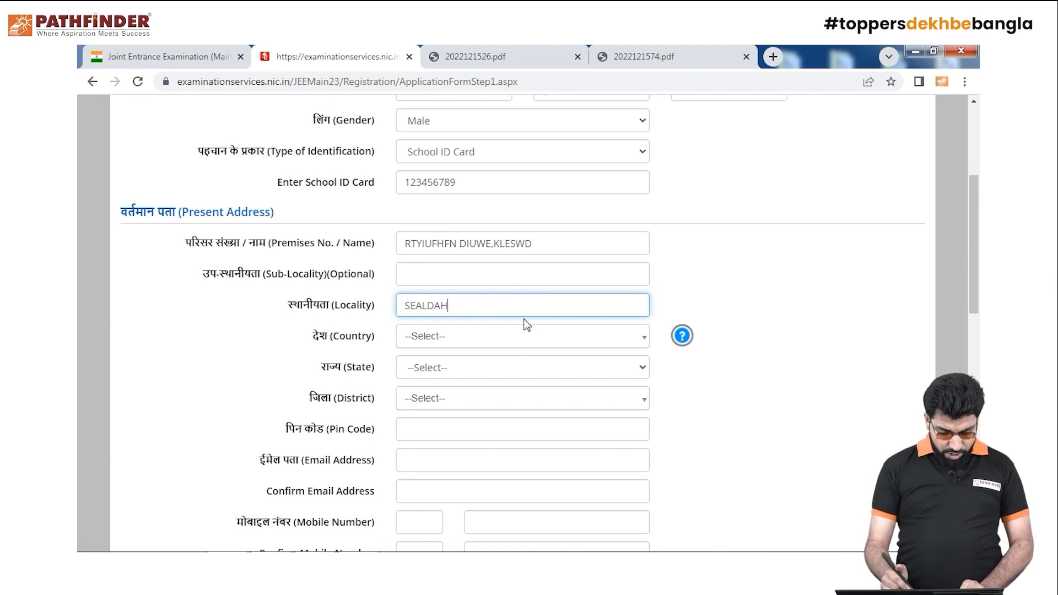
Choose country India, state WEST BENGAL, district KOLKATA, and enter the pin code
{"action": "left_click", "coordinate": [641, 341]}
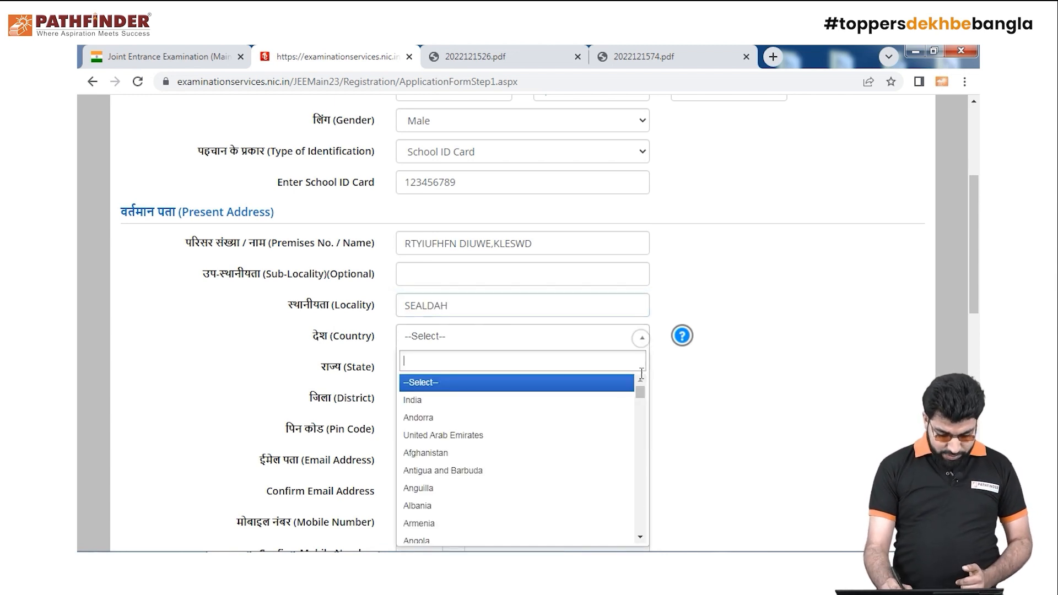
{"action": "left_click", "coordinate": [614, 406]}
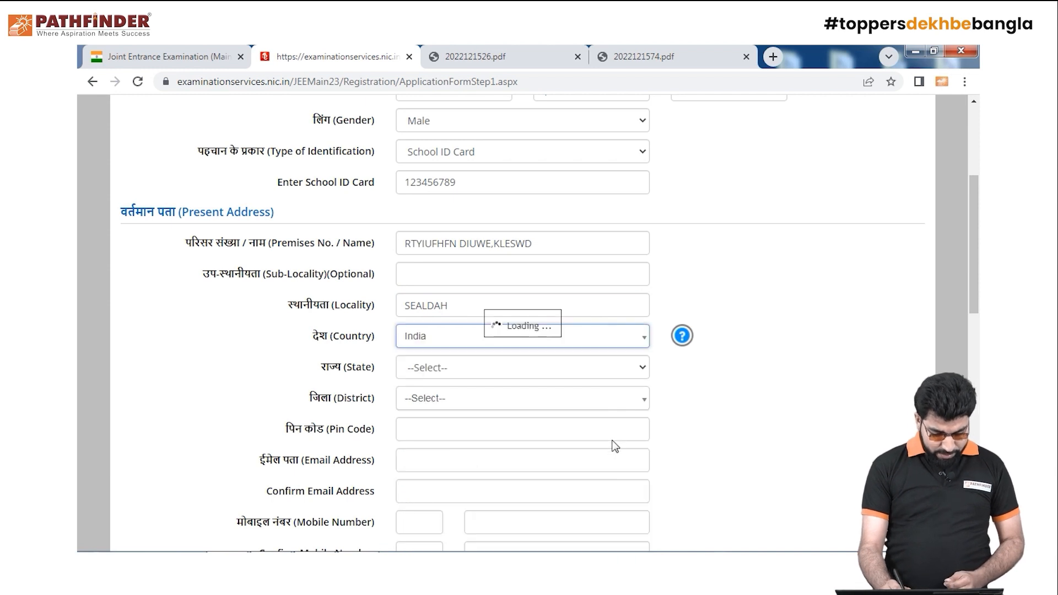
{"action": "left_click", "coordinate": [638, 367]}
{"action": "left_click_drag", "start_coordinate": [643, 190], "coordinate": [645, 369]}
{"action": "left_click", "coordinate": [566, 346]}
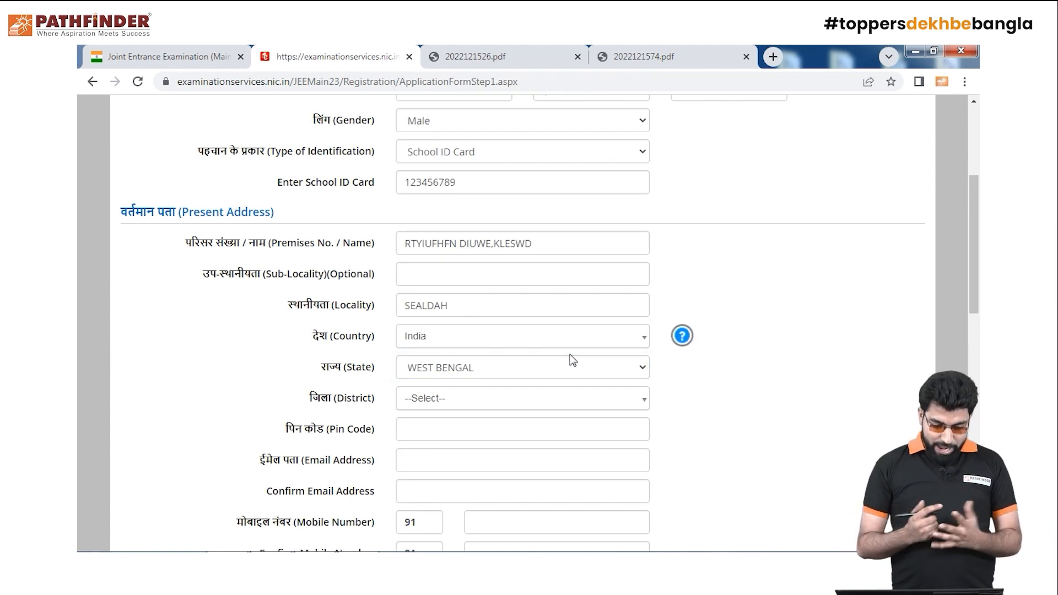
{"action": "left_click", "coordinate": [640, 400]}
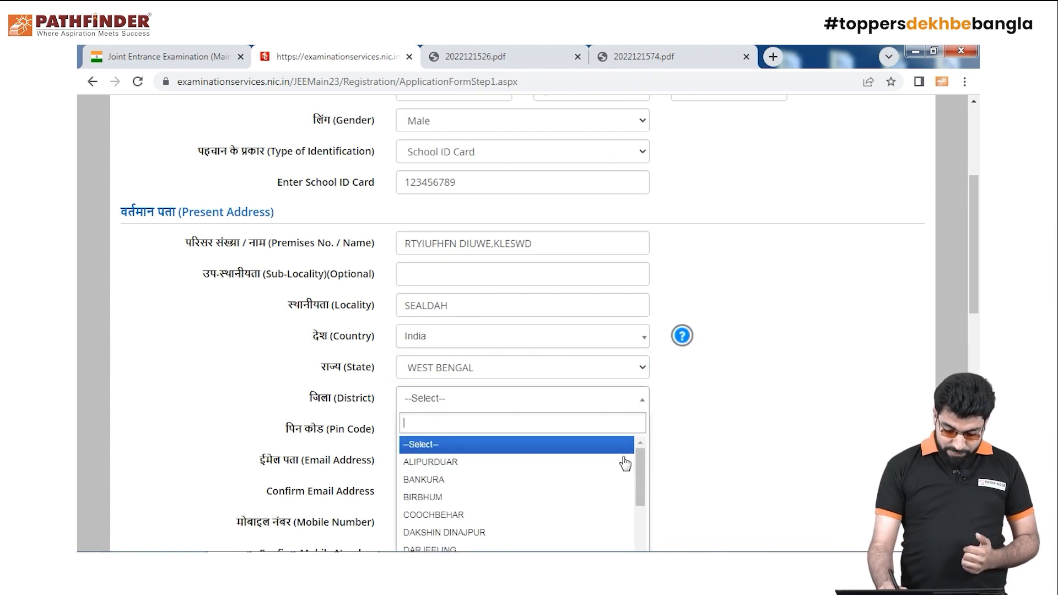
{"action": "left_click_drag", "start_coordinate": [642, 471], "coordinate": [643, 525]}
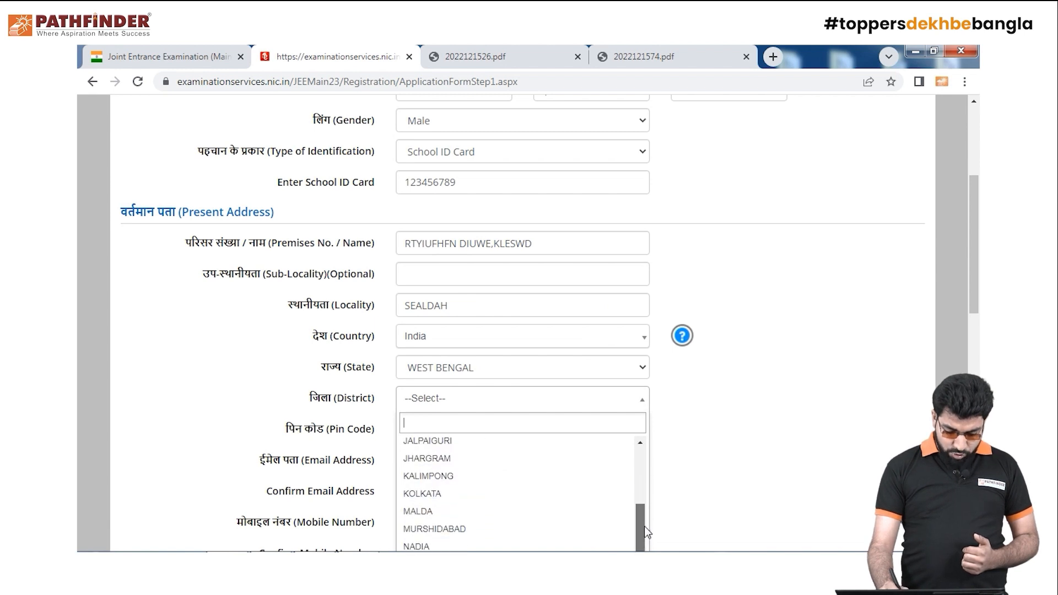
{"action": "left_click", "coordinate": [609, 493]}
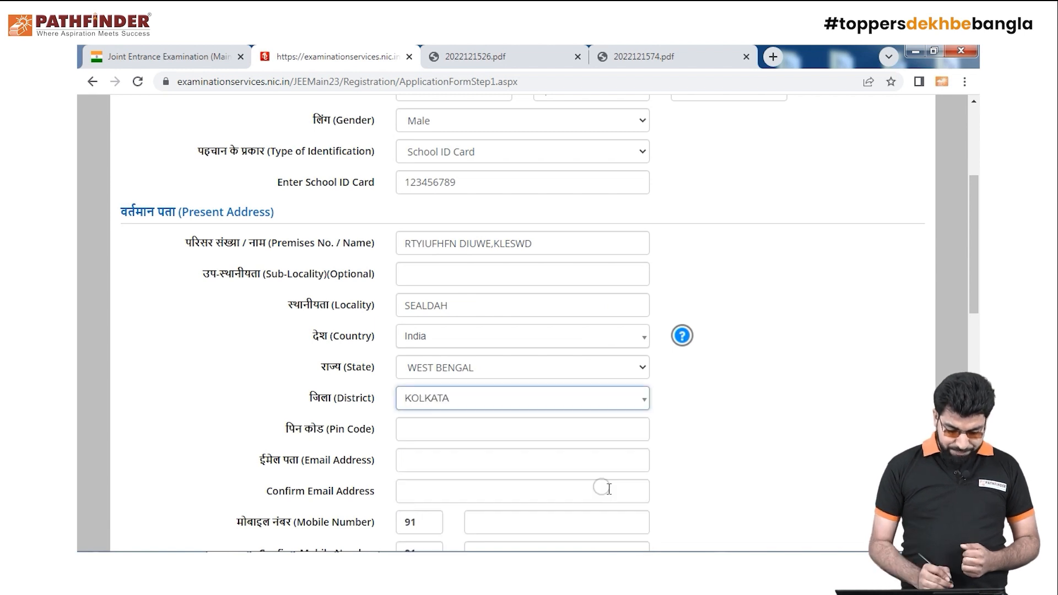
{"action": "left_click", "coordinate": [532, 430]}
{"action": "type", "text": "00014"}
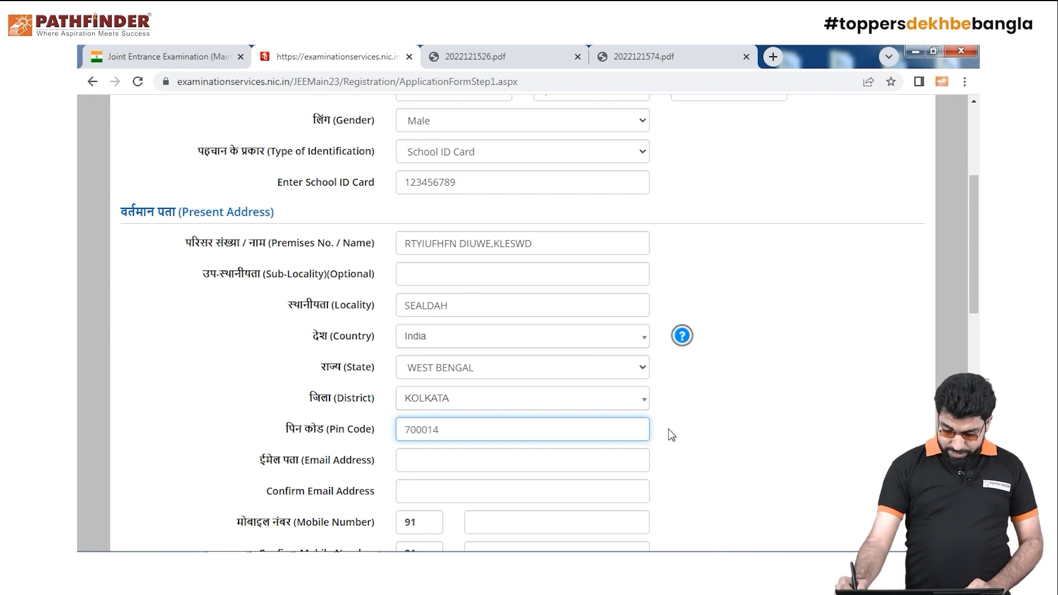
{"action": "left_click_drag", "start_coordinate": [971, 310], "coordinate": [972, 364]}
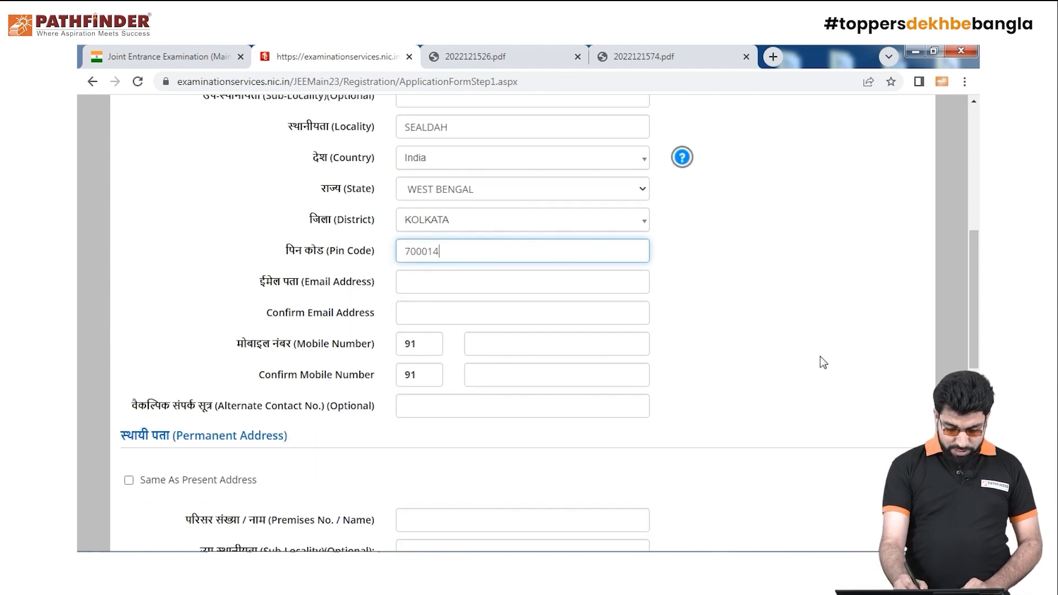
Type the candidate's e-mail address into Email Address, correcting mistyped characters along the way
{"action": "left_click", "coordinate": [515, 293]}
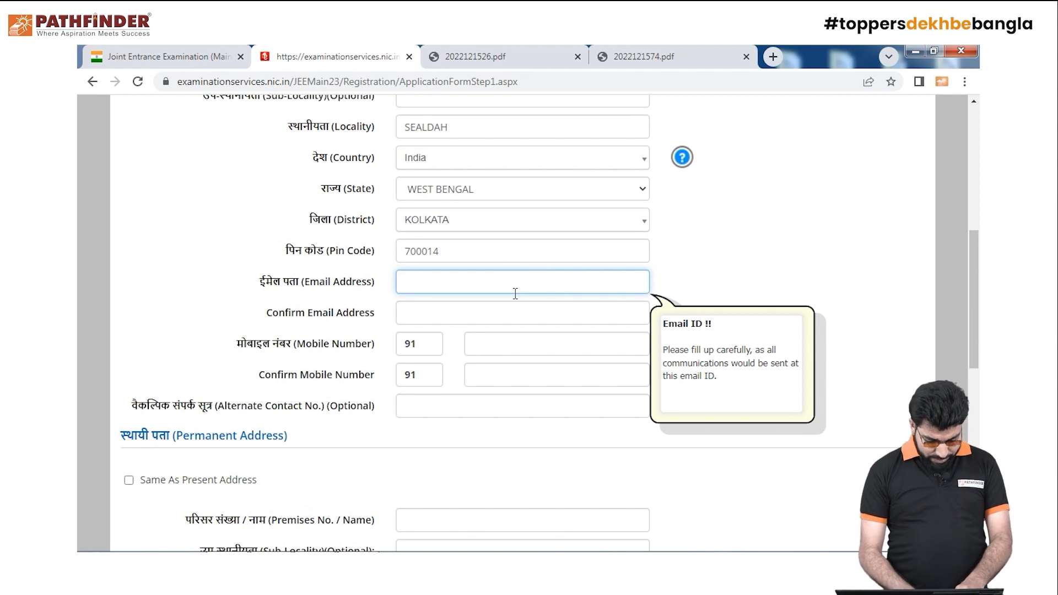
{"action": "type", "text": "HERO.SWU"}
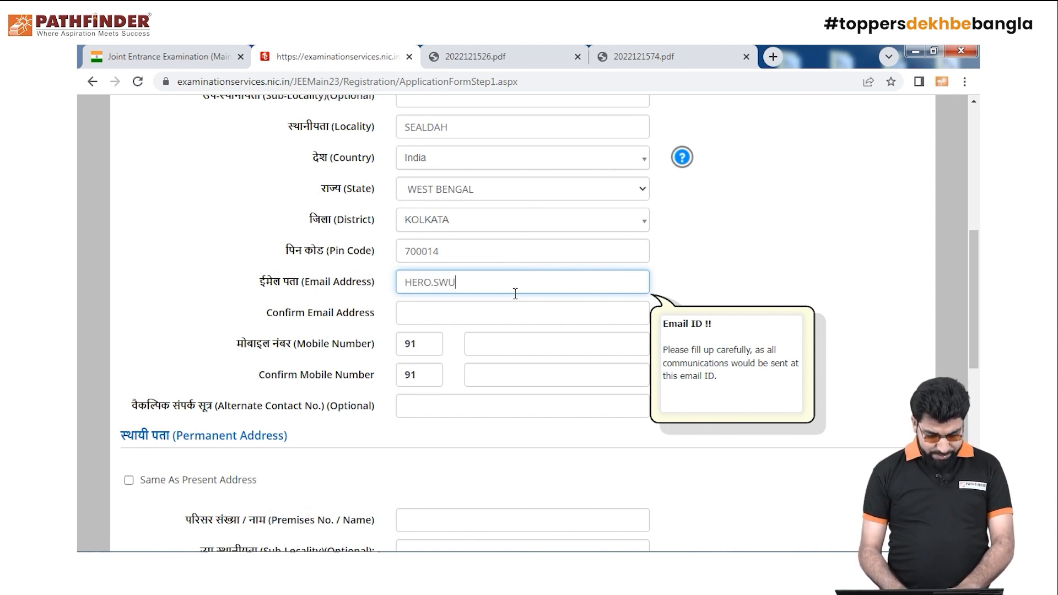
{"action": "key", "text": "BackSpace"}
{"action": "key", "text": "BackSpace"}
{"action": "key", "text": "BackSpace"}
{"action": "key", "text": "BackSpace"}
{"action": "key", "text": "BackSpace"}
{"action": "key", "text": "BackSpace"}
{"action": "key", "text": "BackSpace"}
{"action": "key", "text": "BackSpace"}
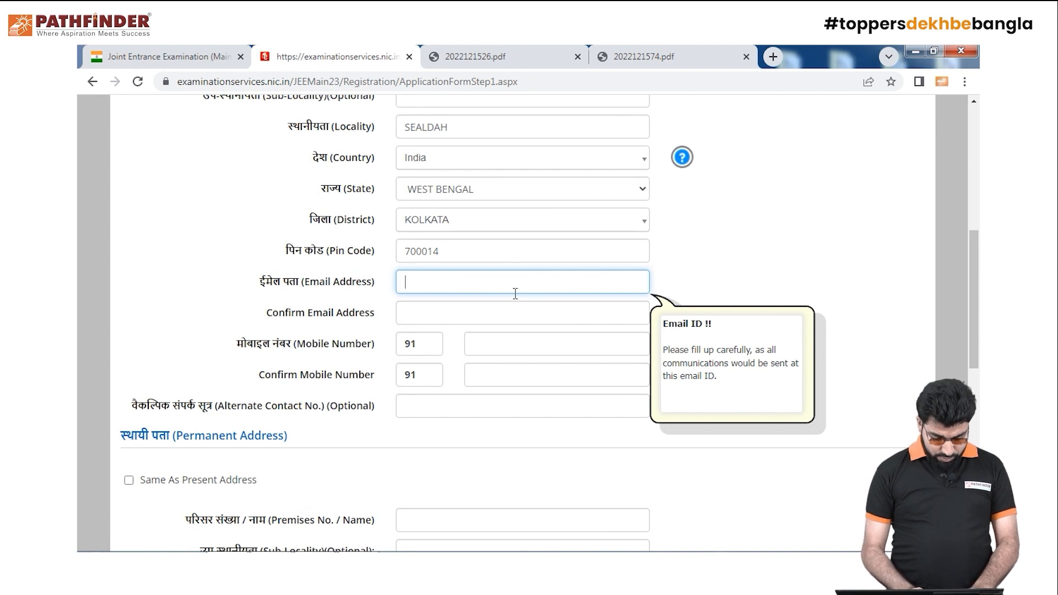
{"action": "type", "text": "hw"}
{"action": "key", "text": "BackSpace"}
{"action": "type", "text": "w3"}
{"action": "key", "text": "BackSpace"}
{"action": "key", "text": "BackSpace"}
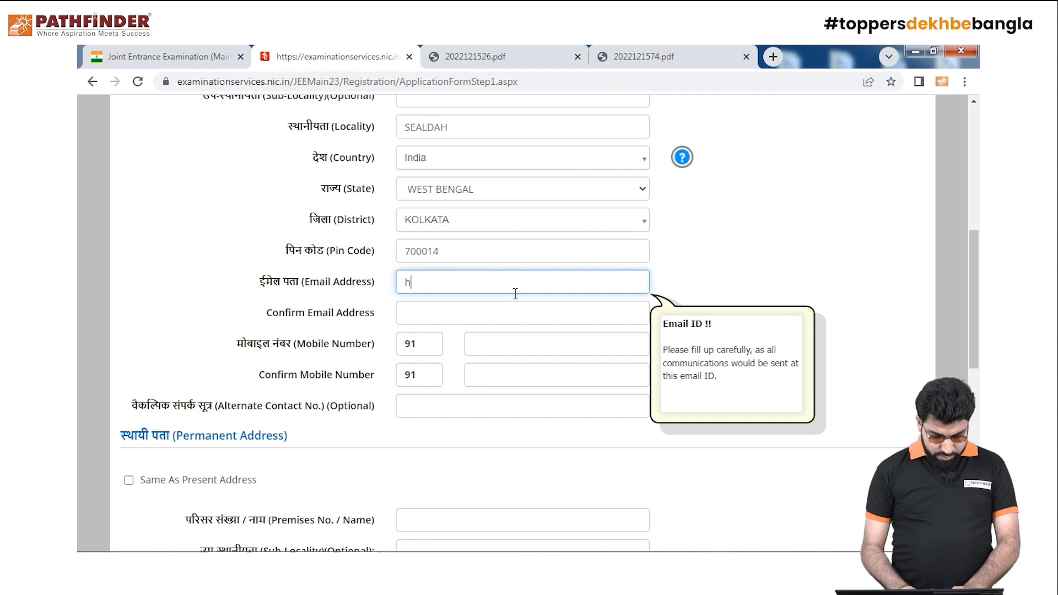
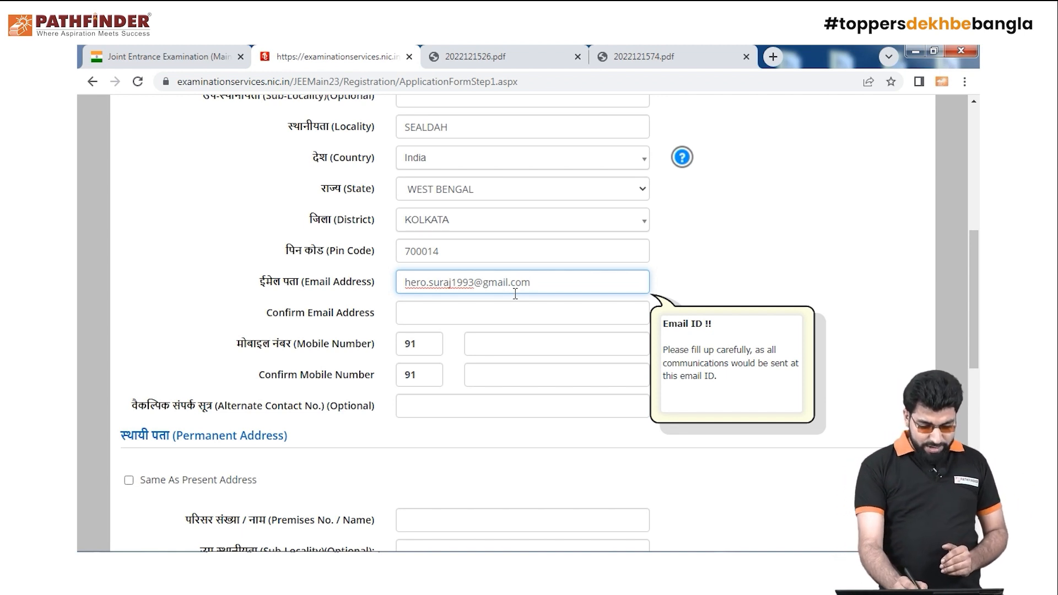
Retype the candidate's e-mail address in Confirm Email Address so both entries match
{"action": "left_click", "coordinate": [506, 315]}
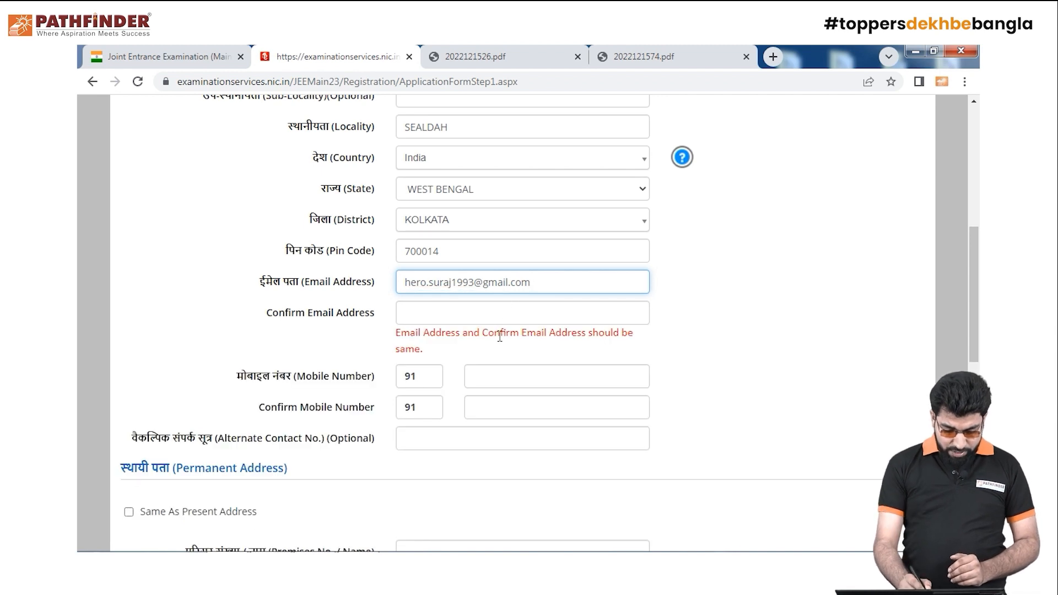
{"action": "left_click", "coordinate": [433, 312]}
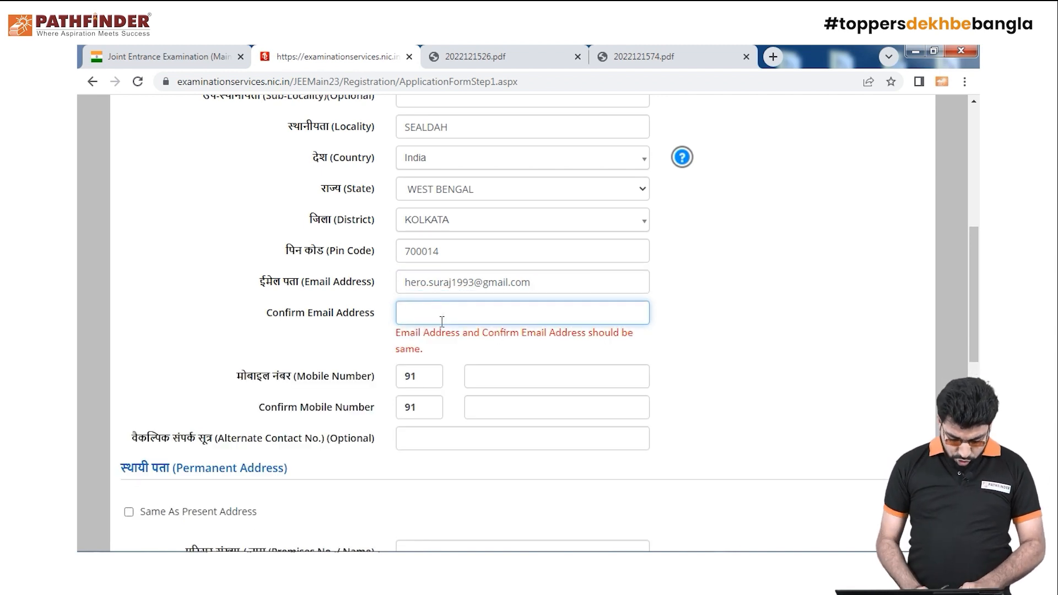
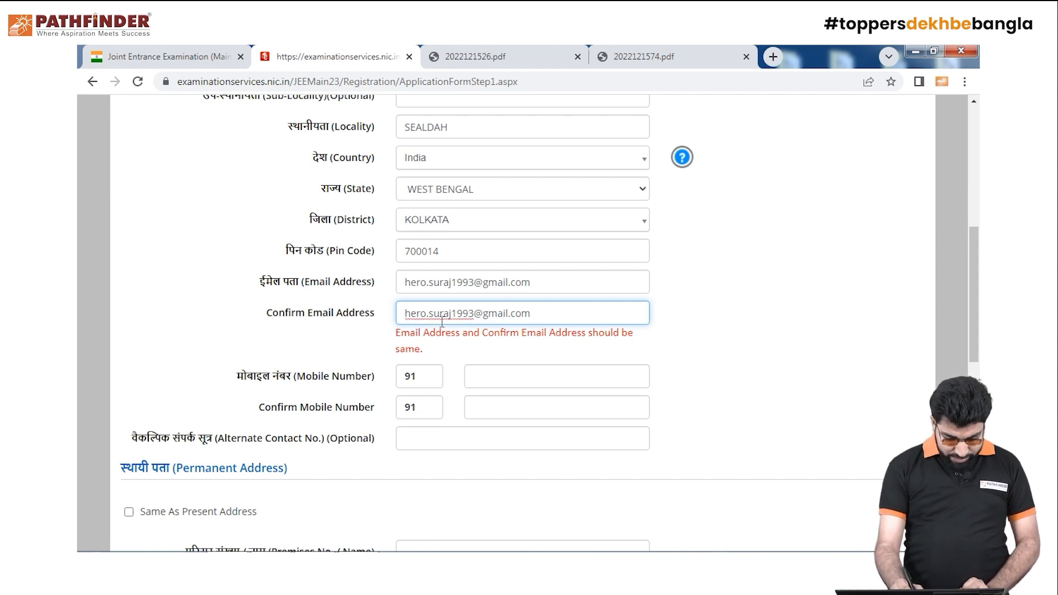
{"action": "left_click", "coordinate": [551, 380]}
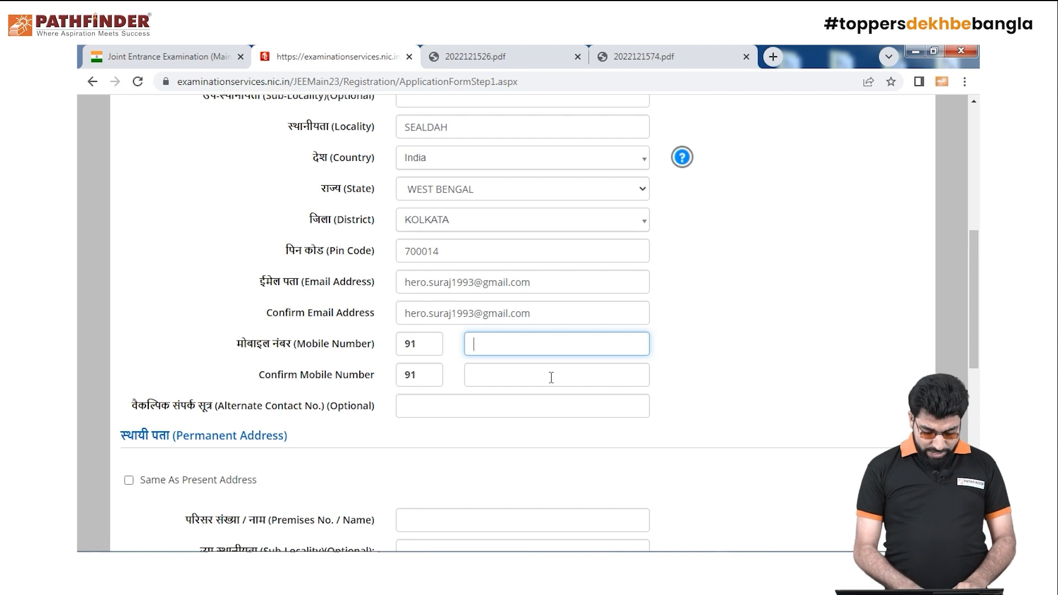
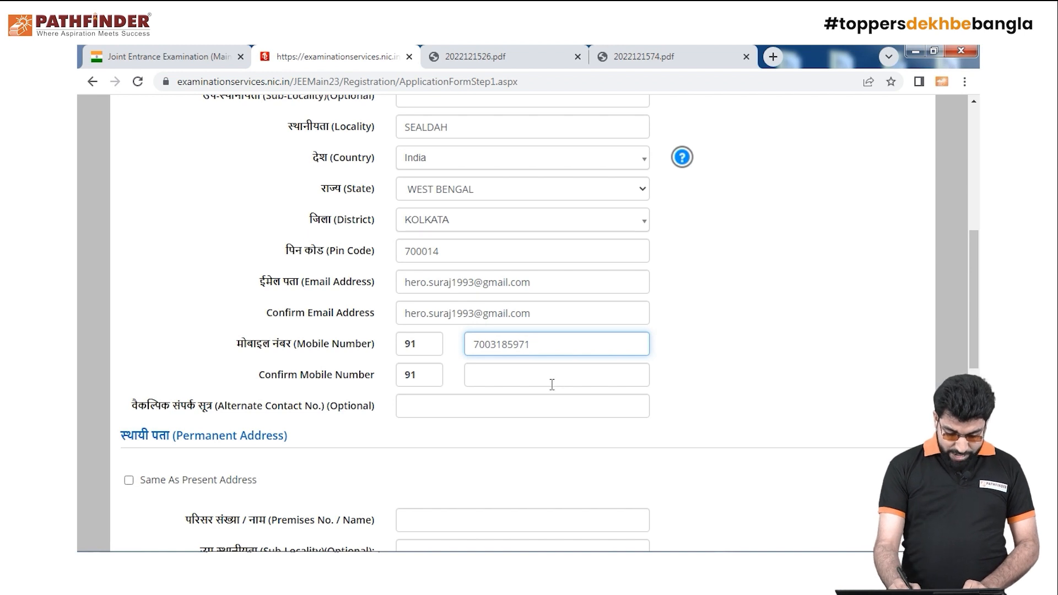
Enter the candidate's mobile number and repeat it in Confirm Mobile Number
{"action": "left_click", "coordinate": [552, 374]}
{"action": "left_click", "coordinate": [510, 380]}
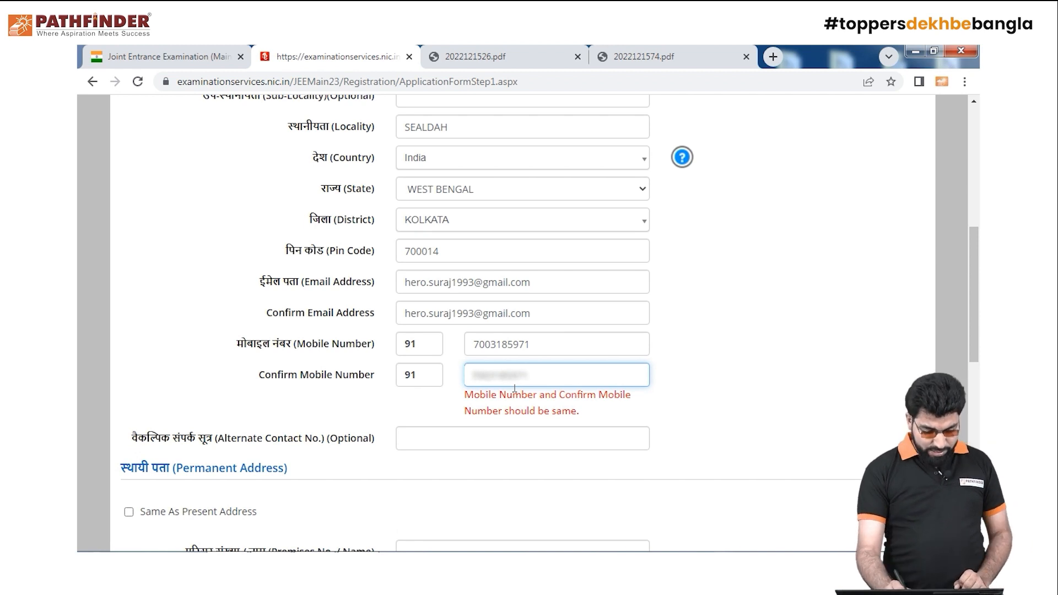
{"action": "left_click", "coordinate": [585, 441]}
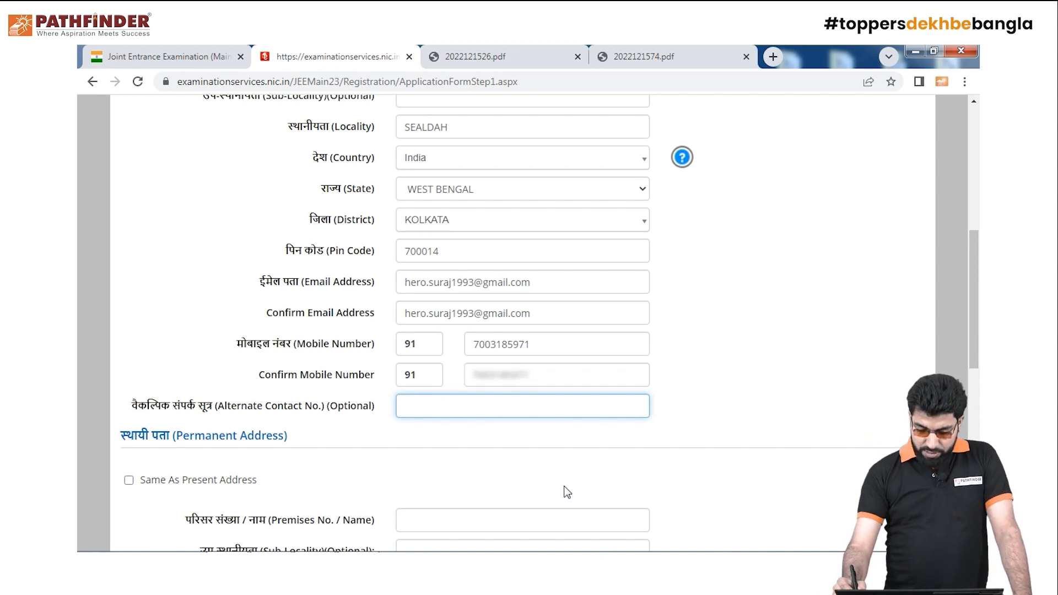
{"action": "scroll", "coordinate": [567, 493], "scroll_direction": "down", "scroll_amount": 4}
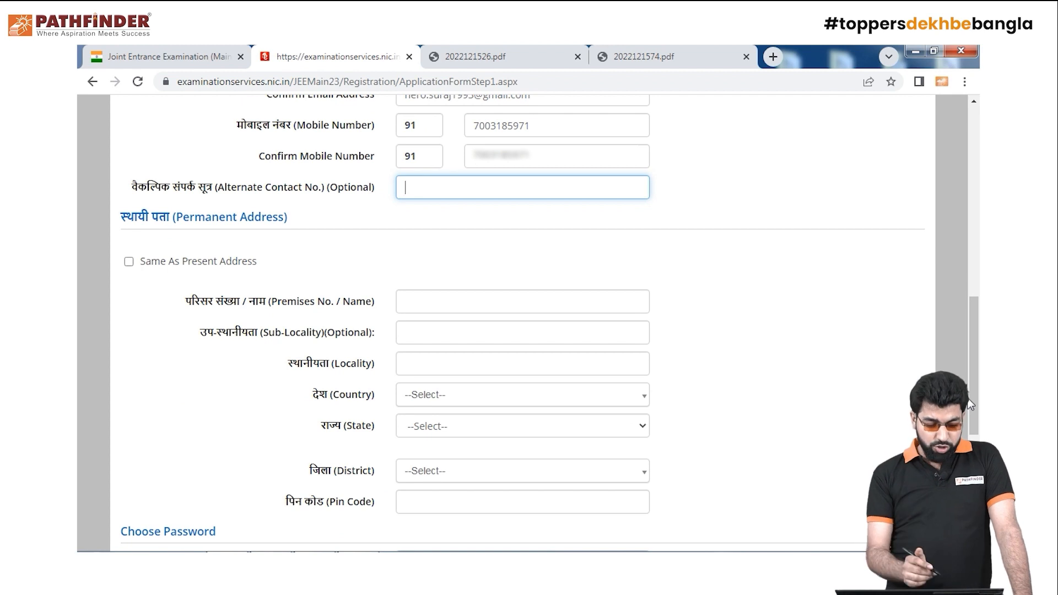
Set the permanent address to Same As Present Address
{"action": "left_click", "coordinate": [128, 262]}
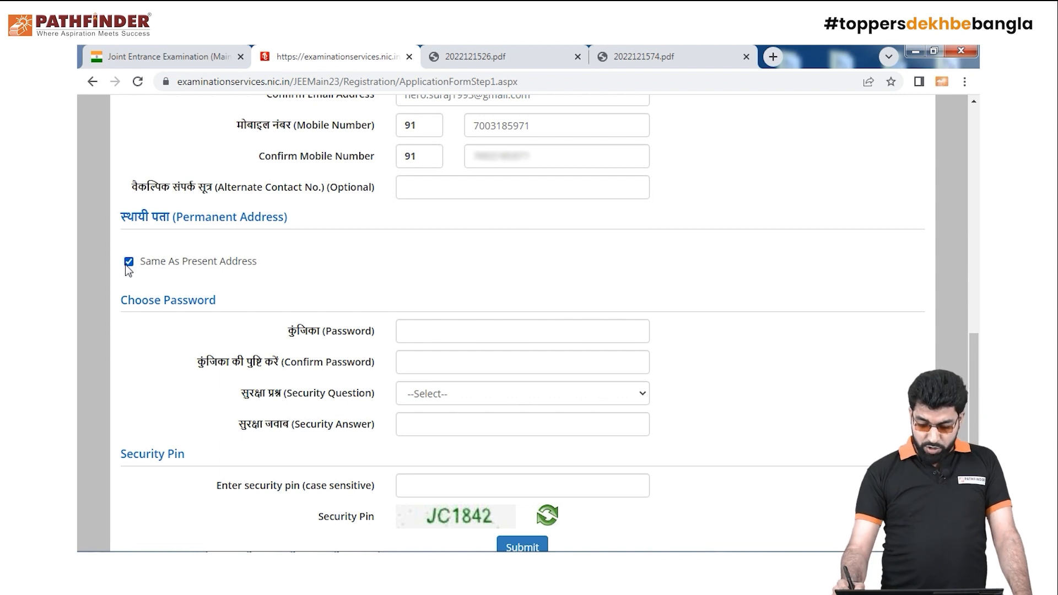
{"action": "scroll", "coordinate": [979, 373], "scroll_direction": "down", "scroll_amount": 1}
{"action": "left_click", "coordinate": [521, 295]}
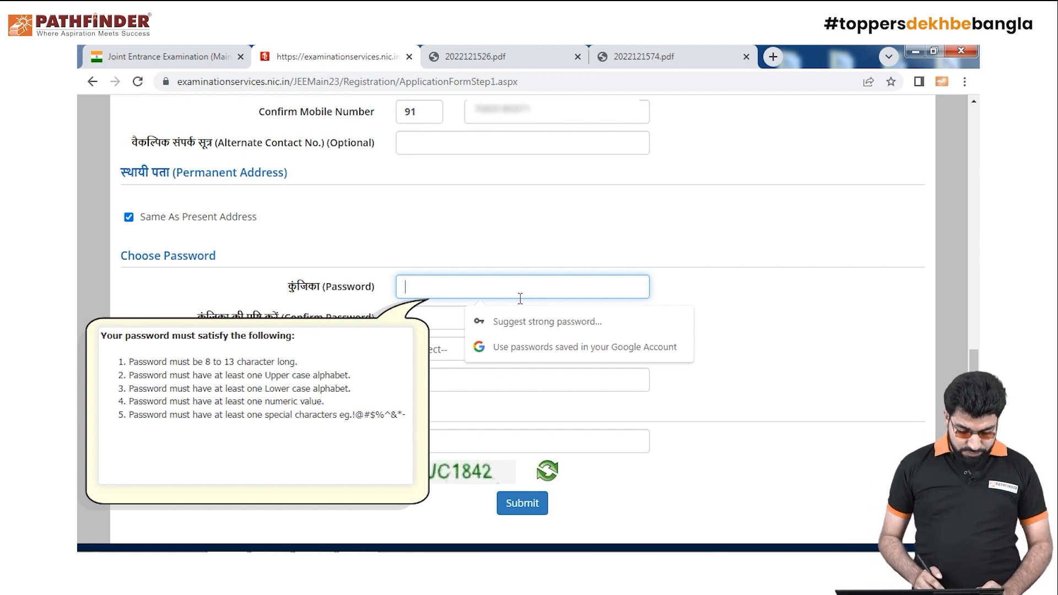
Type the account password and enter it again in Confirm Password
{"action": "type", "text": "Pass"}
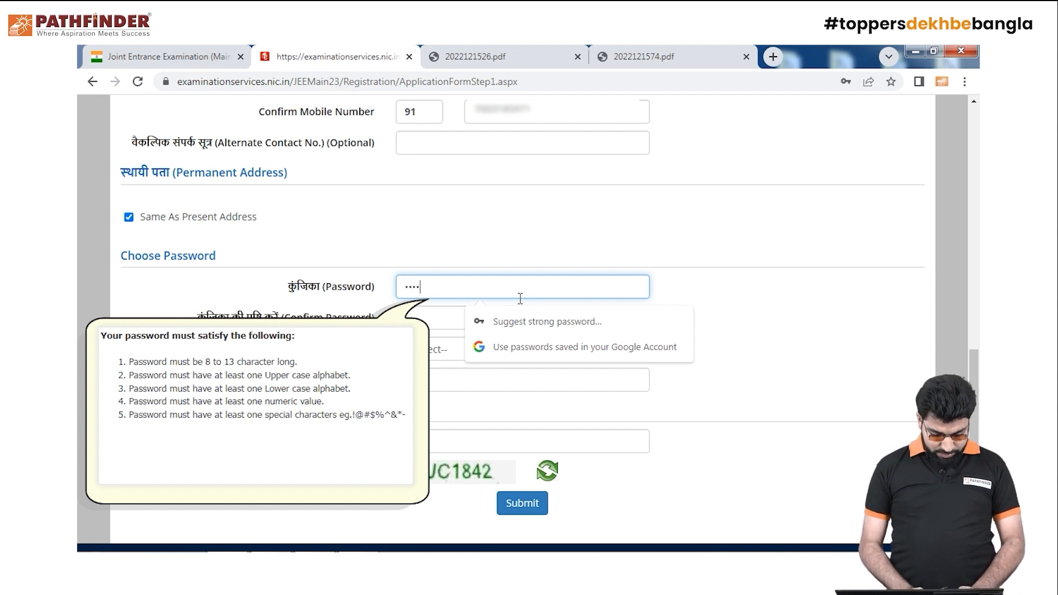
{"action": "type", "text": "@123"}
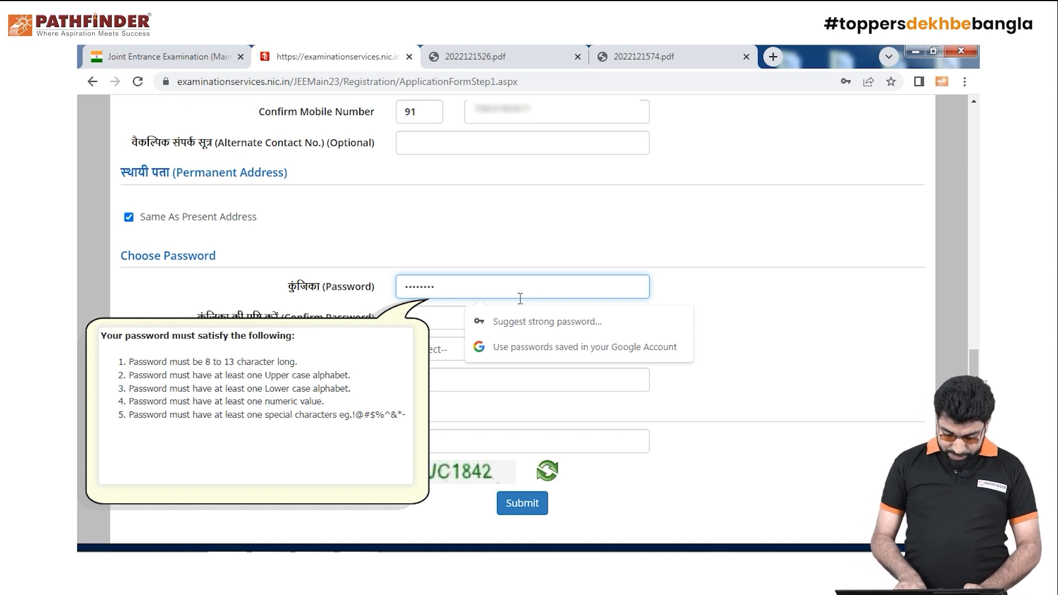
{"action": "type", "text": "45"}
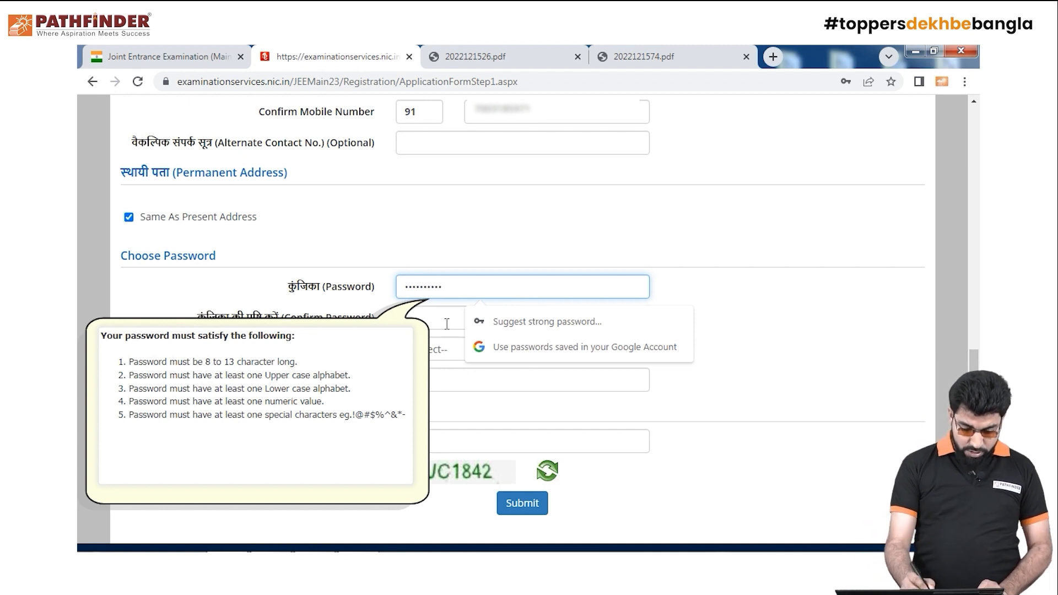
{"action": "left_click", "coordinate": [448, 325]}
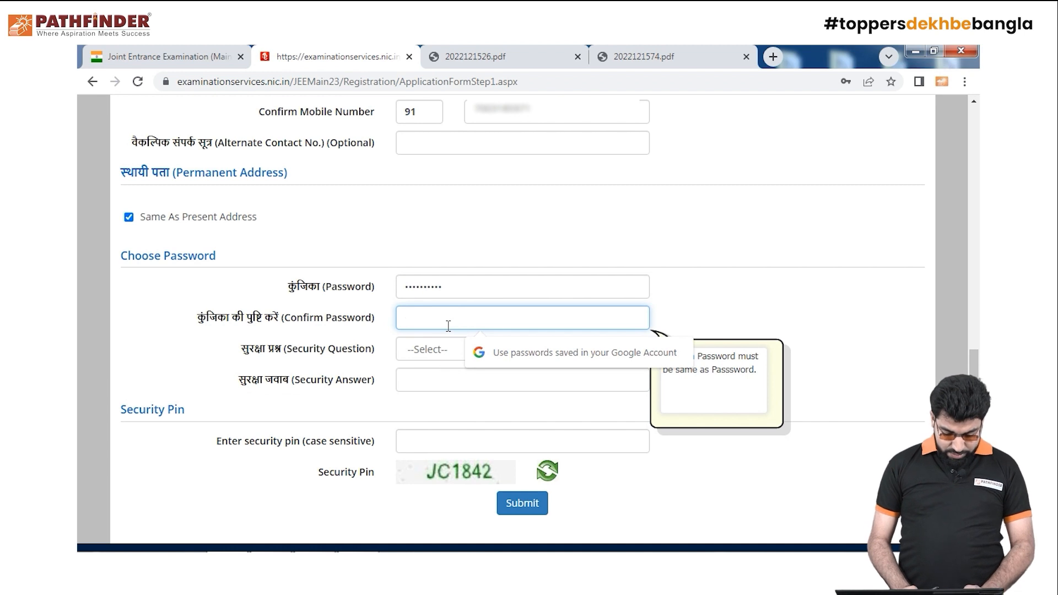
{"action": "type", "text": "••••••••••"}
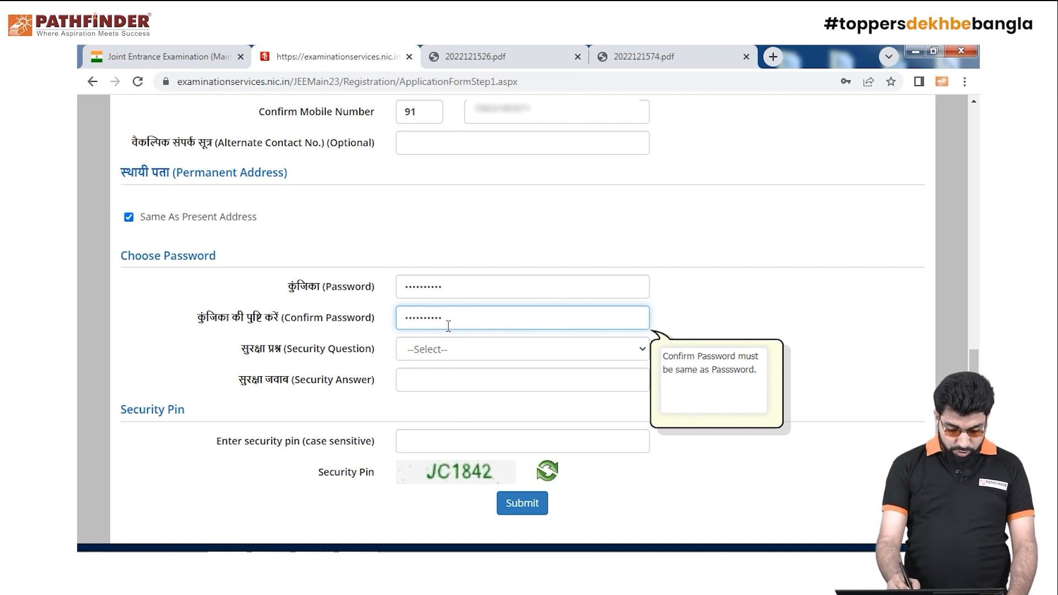
{"action": "left_click", "coordinate": [614, 352]}
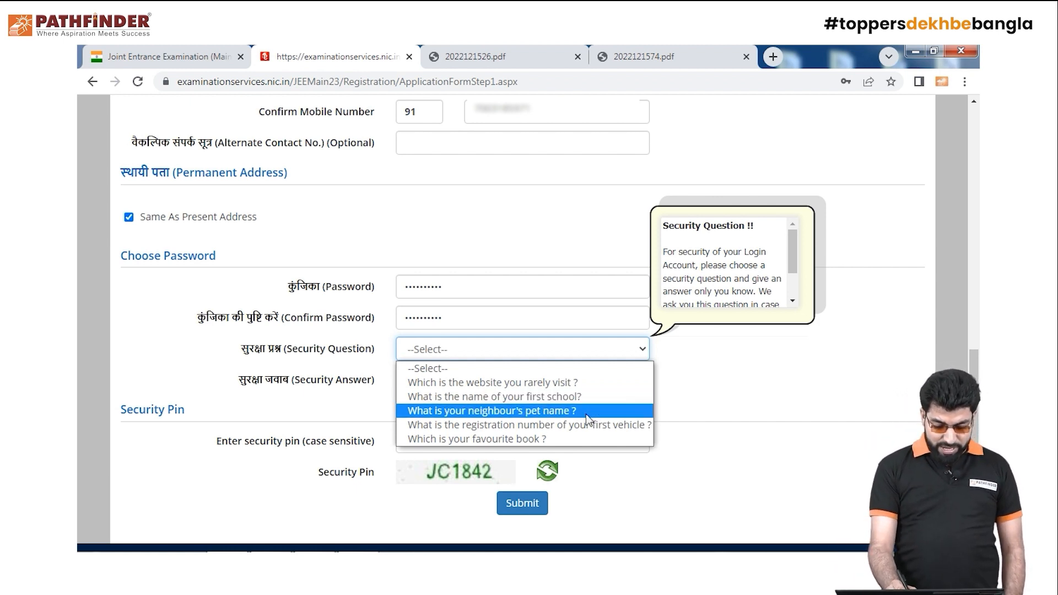
Choose the first-school security question, type its answer, and enter the captcha security pin
{"action": "left_click", "coordinate": [577, 396]}
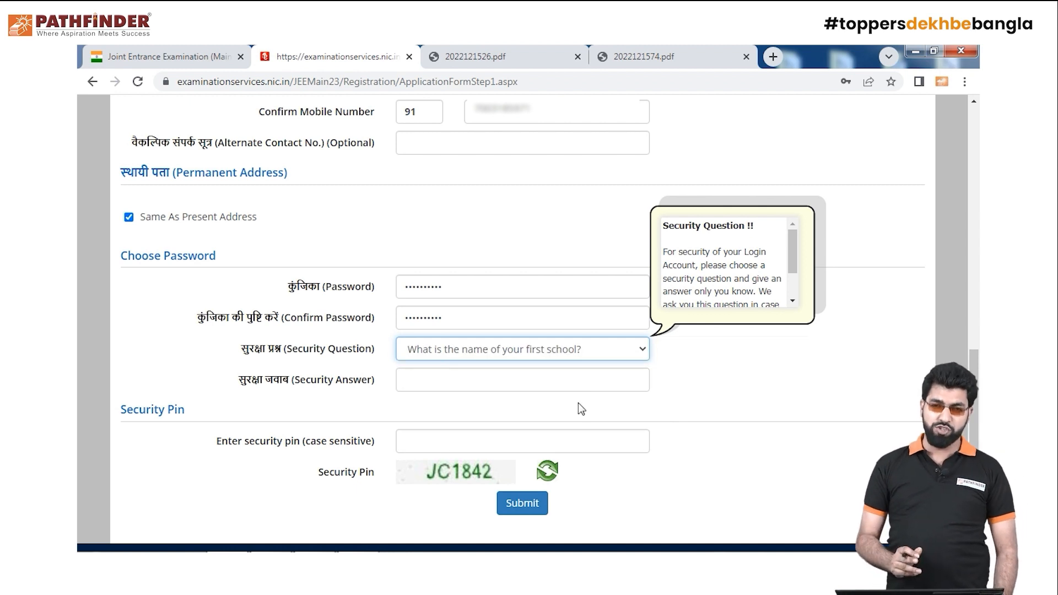
{"action": "left_click", "coordinate": [582, 377]}
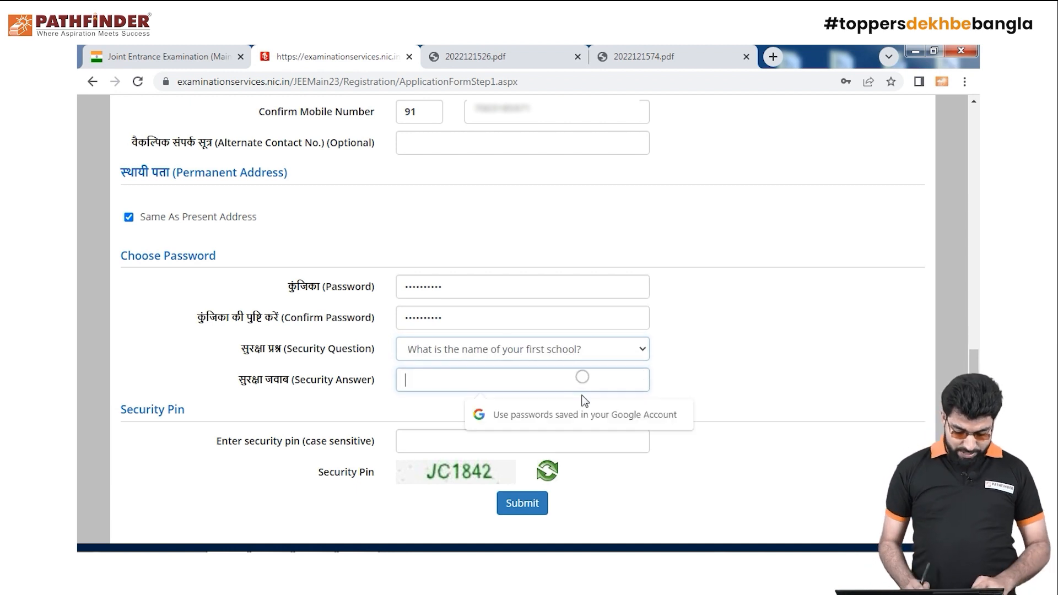
{"action": "type", "text": "•••"}
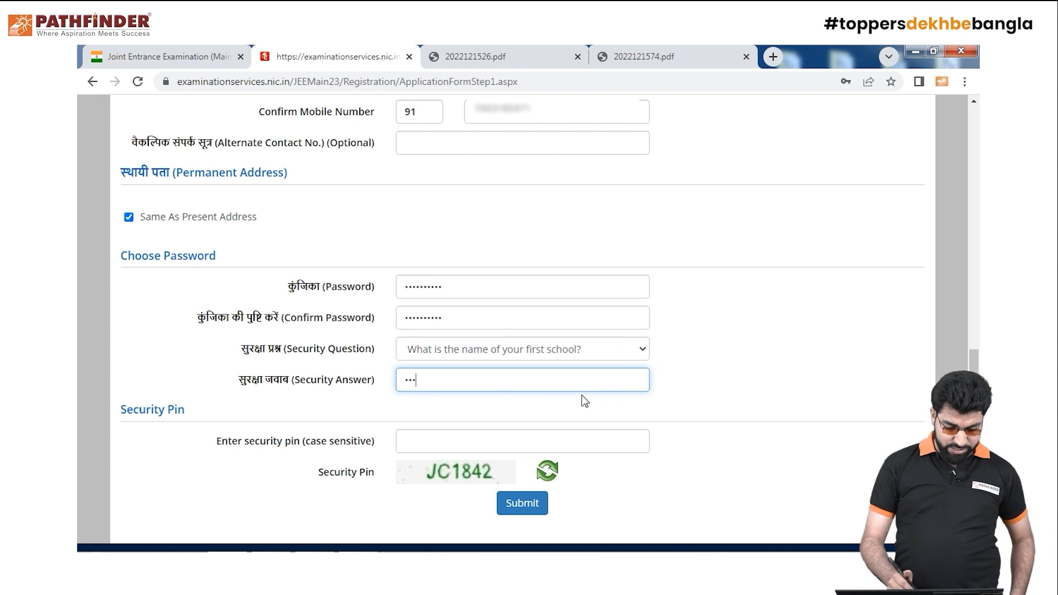
{"action": "left_click", "coordinate": [588, 445]}
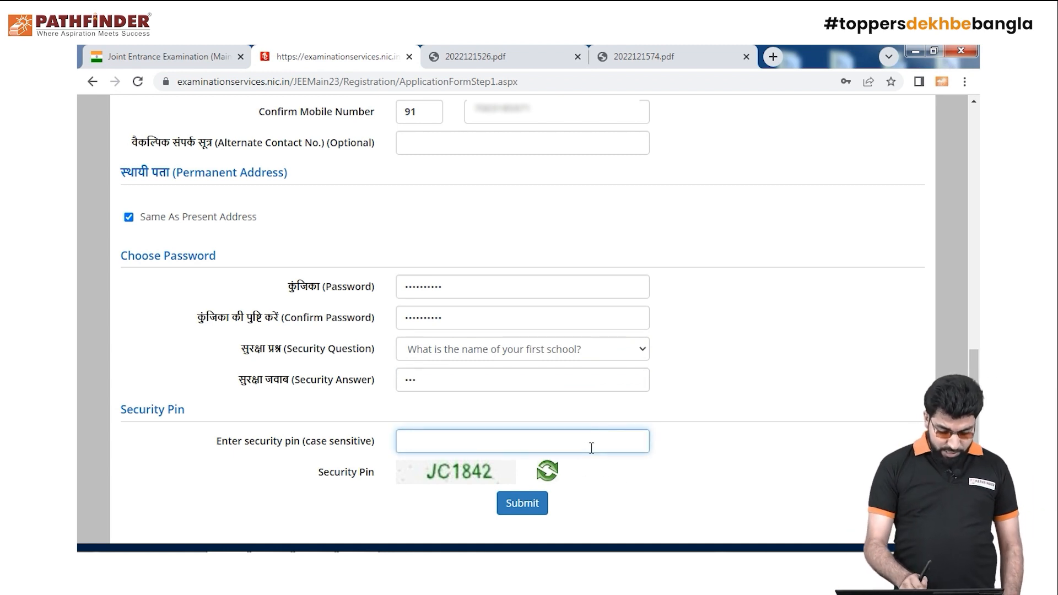
{"action": "type", "text": "jc"}
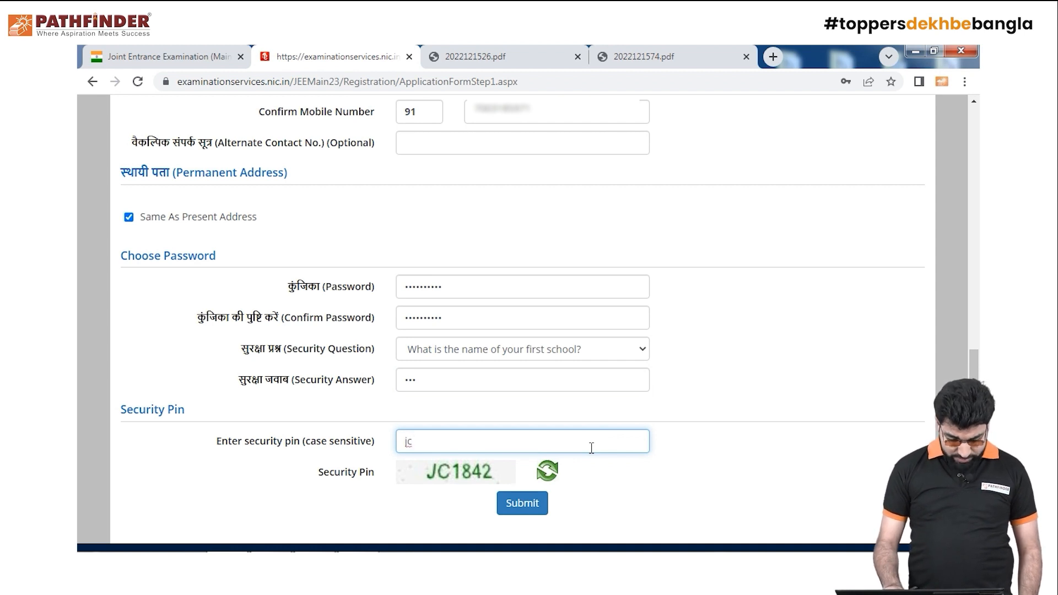
{"action": "key", "text": "BackSpace"}
{"action": "key", "text": "BackSpace"}
{"action": "type", "text": "JC1842"}
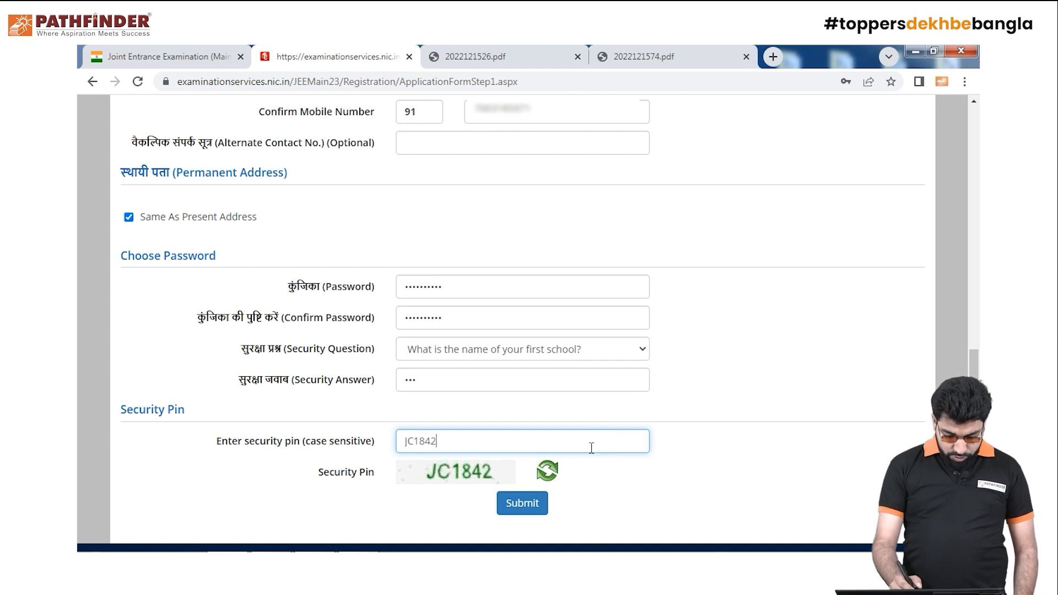
Submit the registration form, dismiss the password requirements alert, and submit again
{"action": "left_click", "coordinate": [535, 511]}
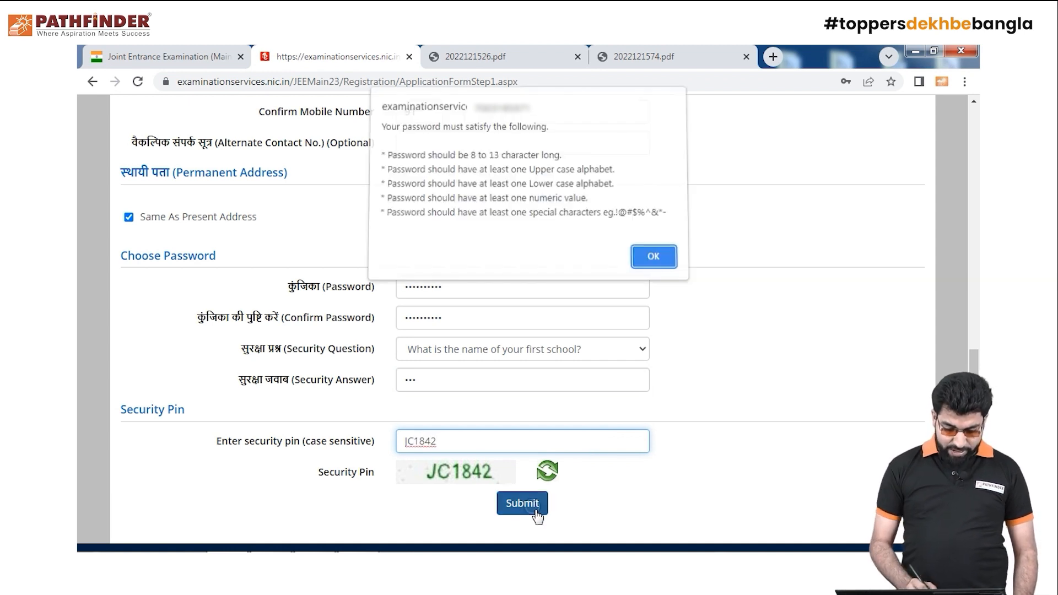
{"action": "left_click", "coordinate": [654, 261]}
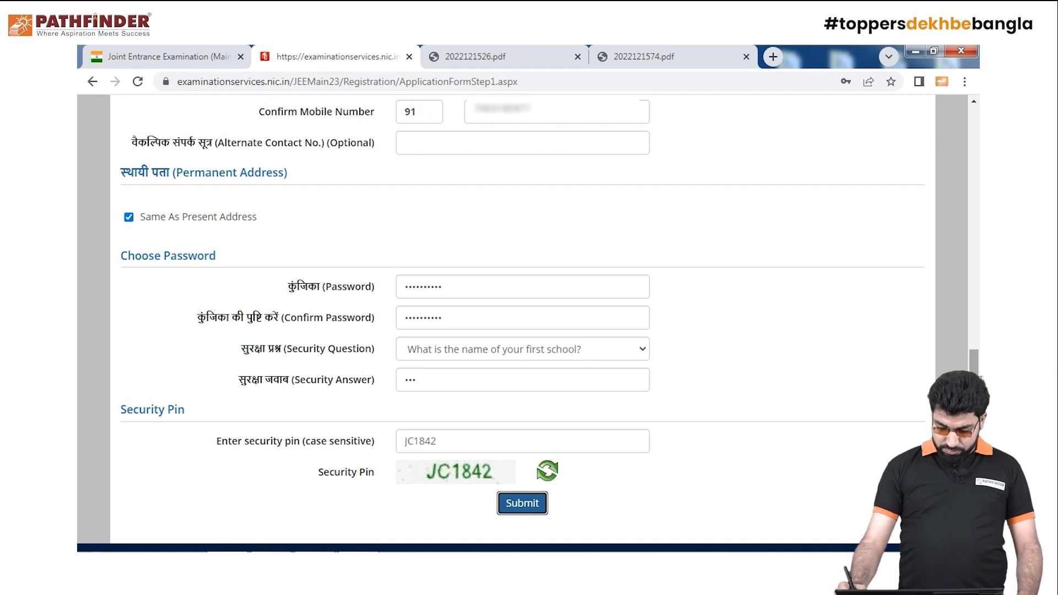
{"action": "scroll", "coordinate": [842, 458], "scroll_direction": "down", "scroll_amount": 1}
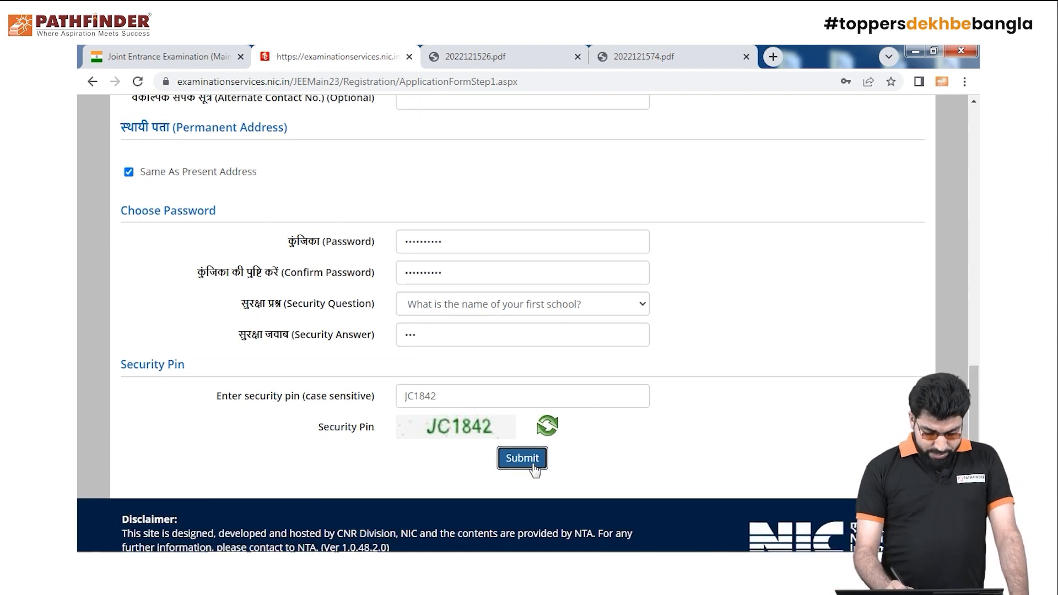
{"action": "left_click", "coordinate": [534, 468]}
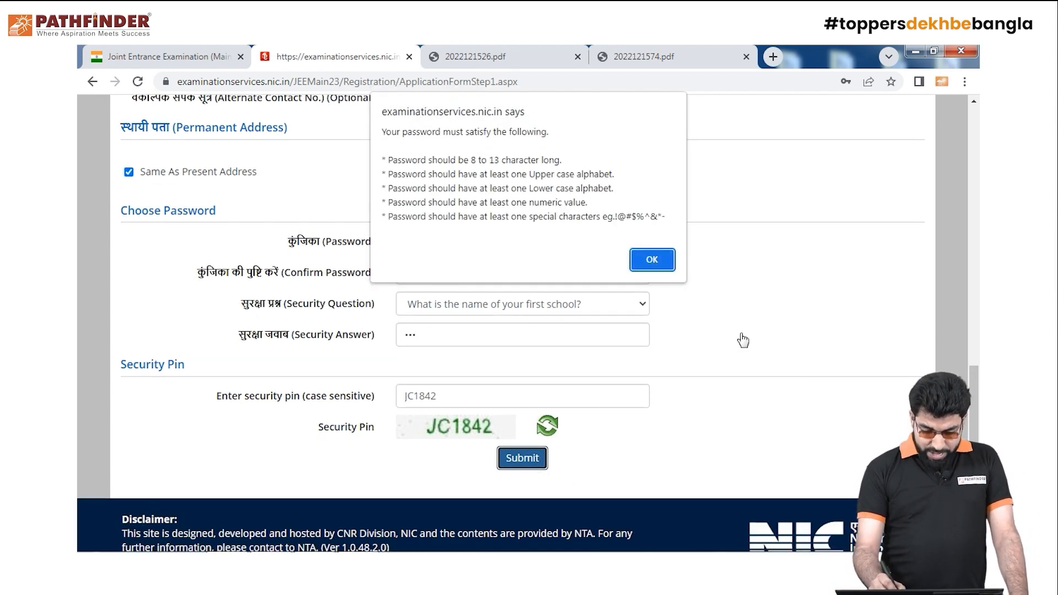
Clear the Password field and type the account password afresh
{"action": "key", "text": "Return"}
{"action": "scroll", "coordinate": [974, 425], "scroll_direction": "up", "scroll_amount": 3}
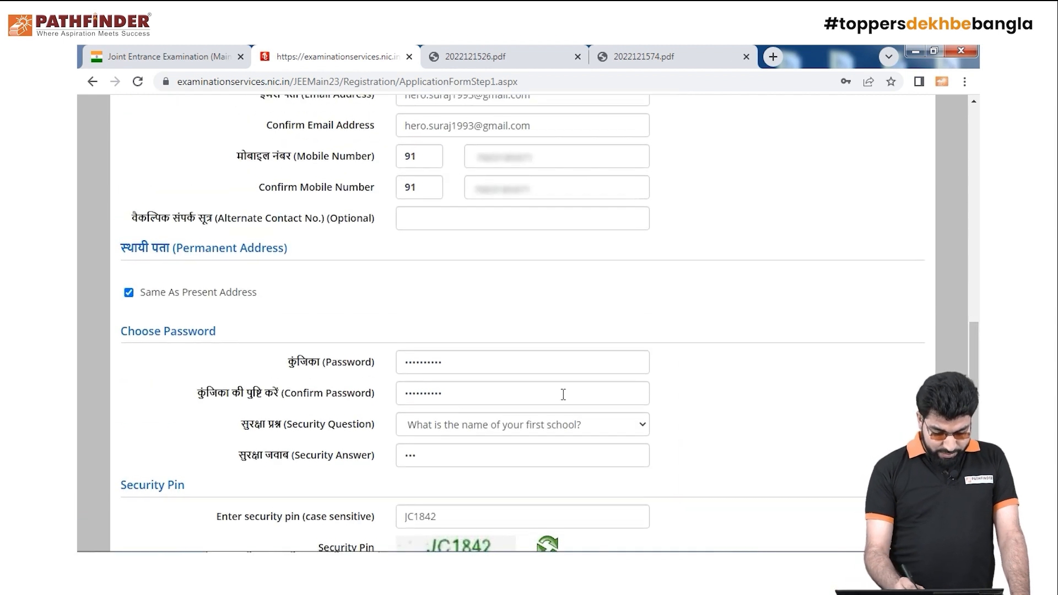
{"action": "left_click", "coordinate": [525, 364]}
{"action": "key", "text": "ctrl+a"}
{"action": "key", "text": "BackSpace"}
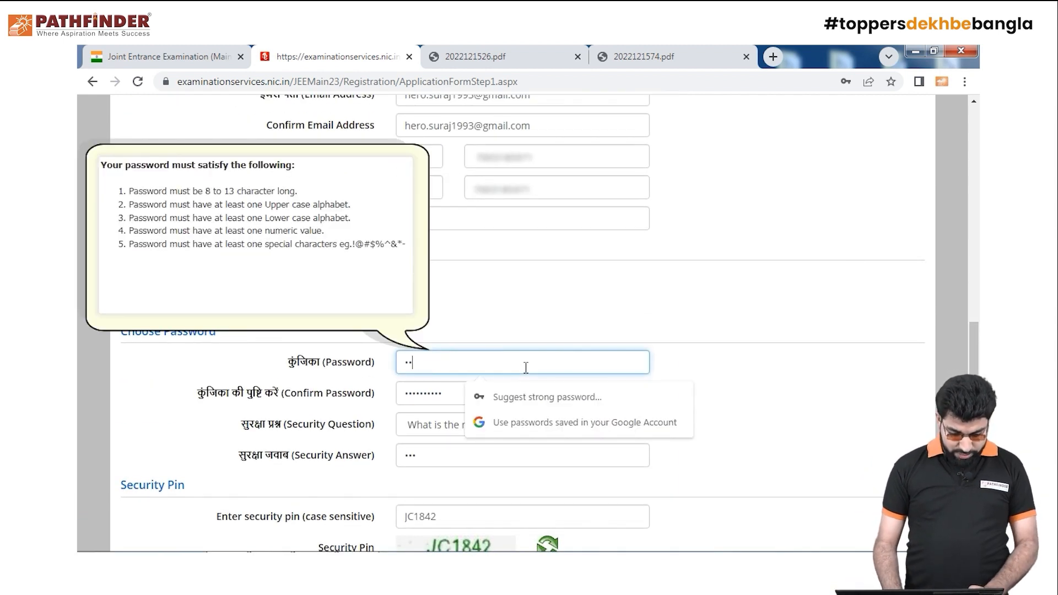
{"action": "type", "text": "a"}
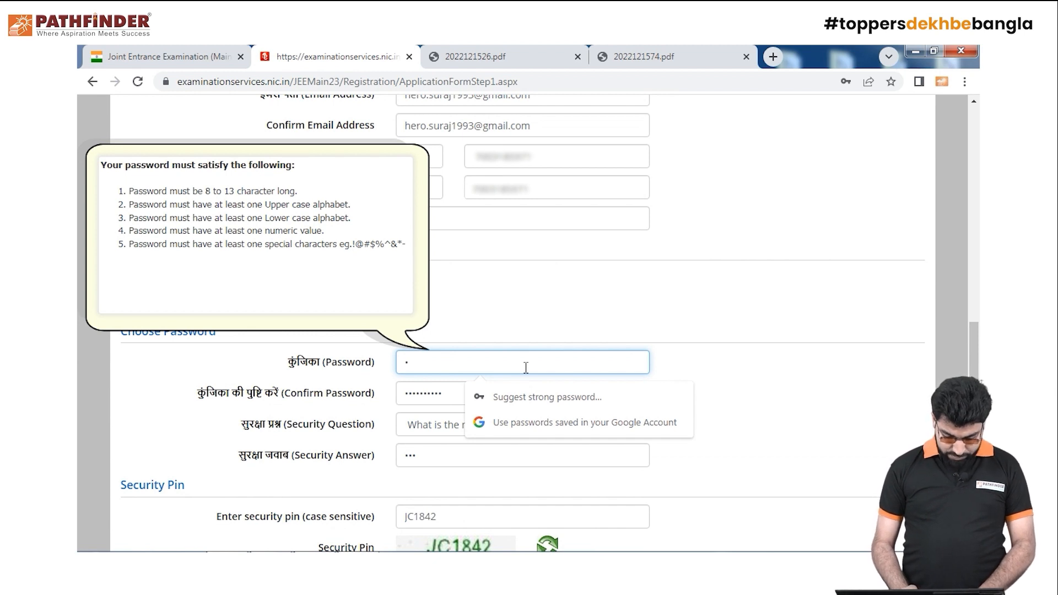
{"action": "type", "text": "•••••••"}
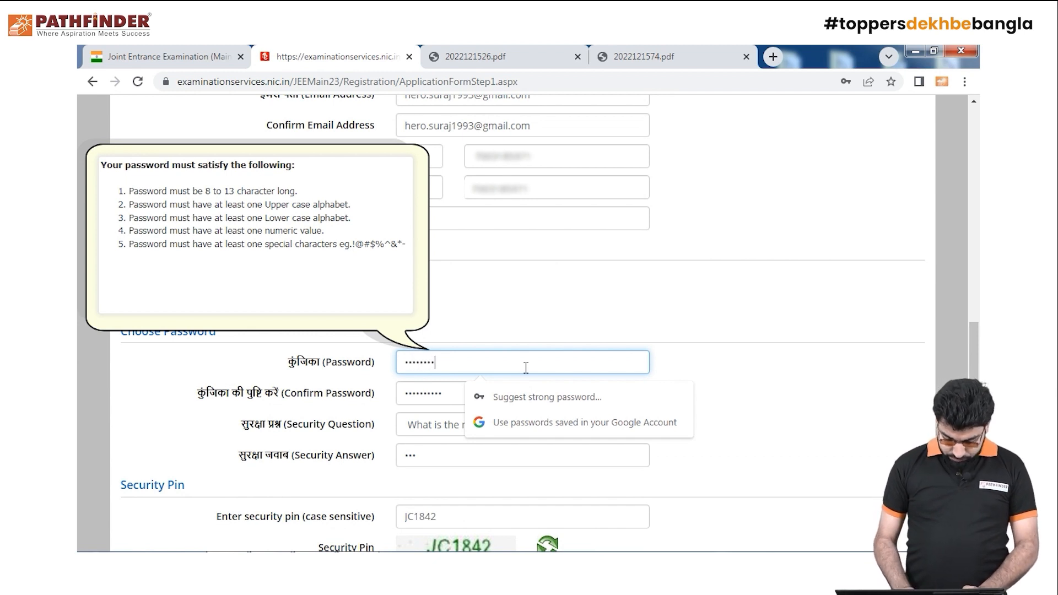
{"action": "type", "text": "•••"}
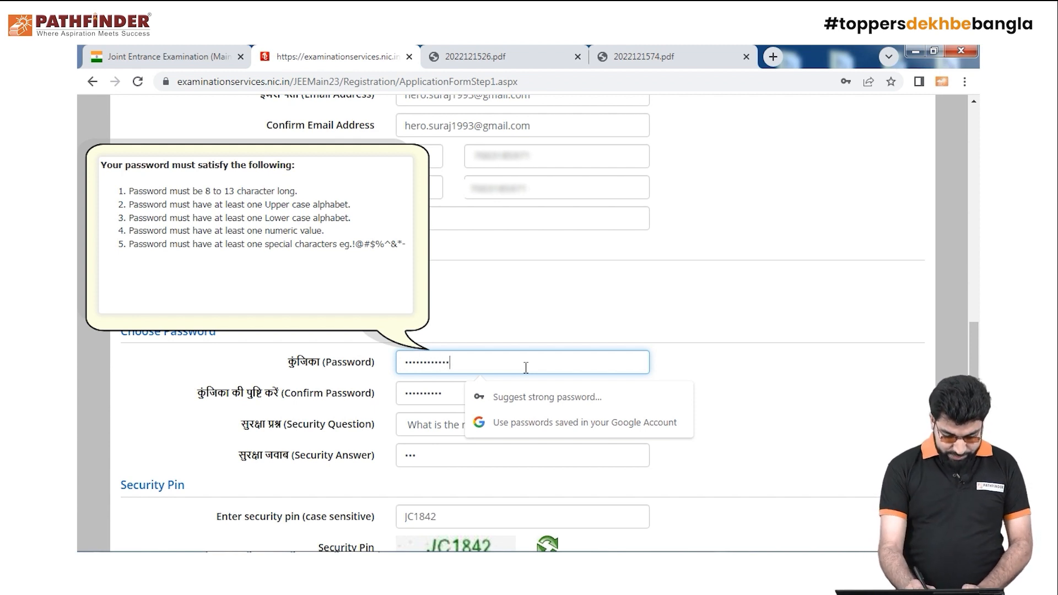
Retype the matching password in Confirm Password so the mismatch warning clears
{"action": "left_click", "coordinate": [447, 396]}
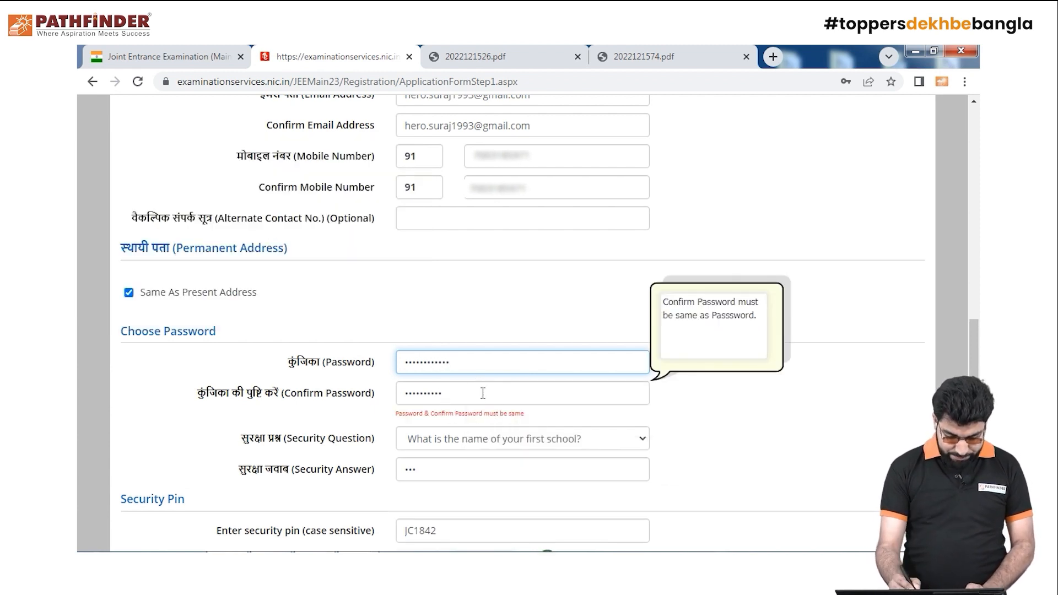
{"action": "left_click", "coordinate": [499, 398]}
{"action": "key", "text": "BackSpace"}
{"action": "key", "text": "BackSpace"}
{"action": "key", "text": "BackSpace"}
{"action": "key", "text": "BackSpace"}
{"action": "key", "text": "BackSpace"}
{"action": "key", "text": "BackSpace"}
{"action": "key", "text": "BackSpace"}
{"action": "key", "text": "BackSpace"}
{"action": "key", "text": "BackSpace"}
{"action": "key", "text": "BackSpace"}
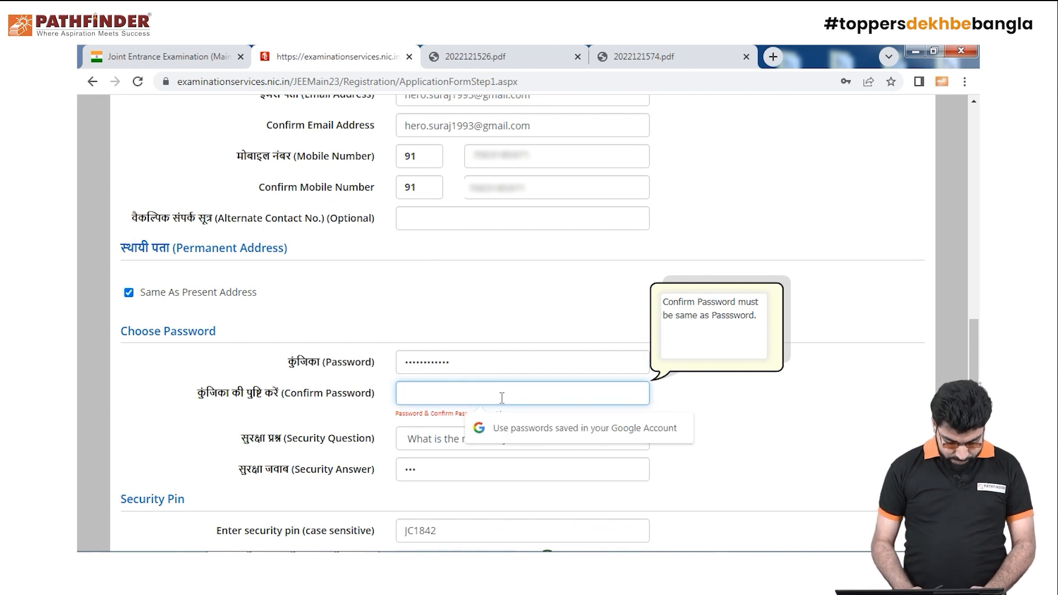
{"action": "type", "text": "•"}
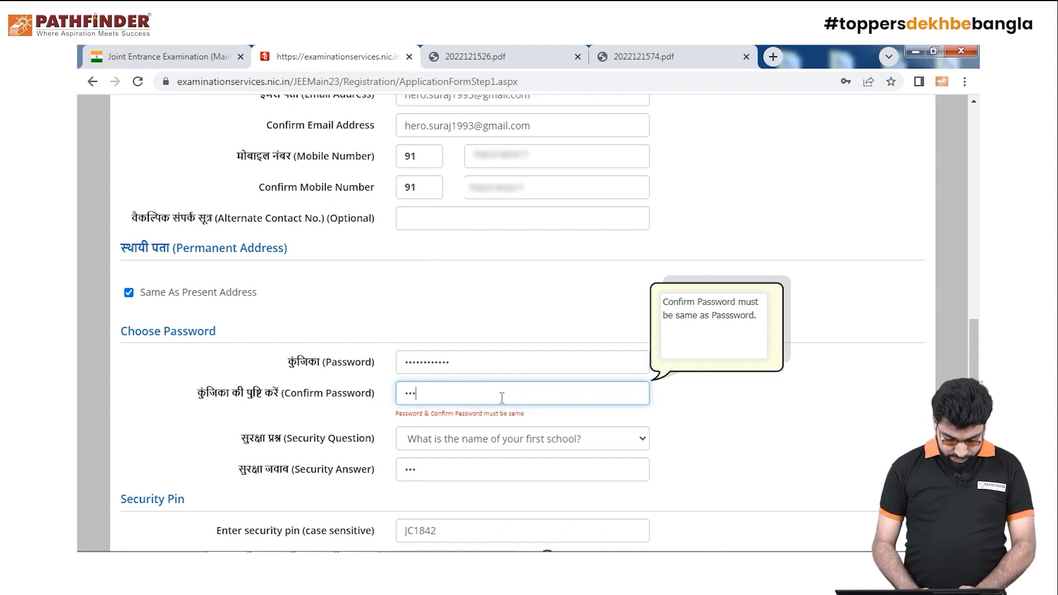
{"action": "type", "text": "•••••••"}
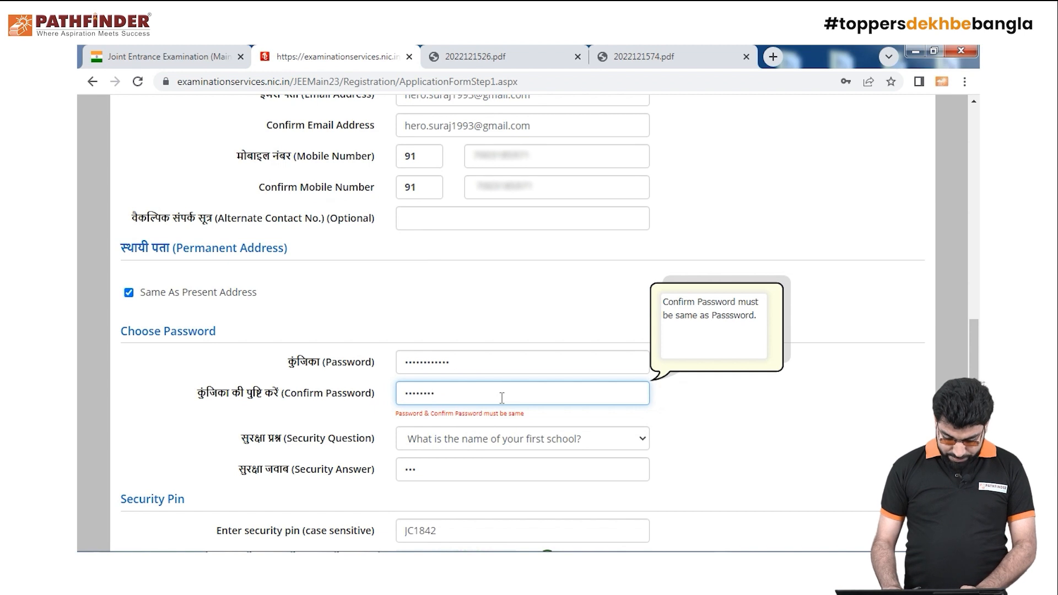
{"action": "key", "text": "BackSpace"}
{"action": "key", "text": "BackSpace"}
{"action": "key", "text": "BackSpace"}
{"action": "key", "text": "BackSpace"}
{"action": "key", "text": "BackSpace"}
{"action": "key", "text": "BackSpace"}
{"action": "key", "text": "BackSpace"}
{"action": "type", "text": "••••••••"}
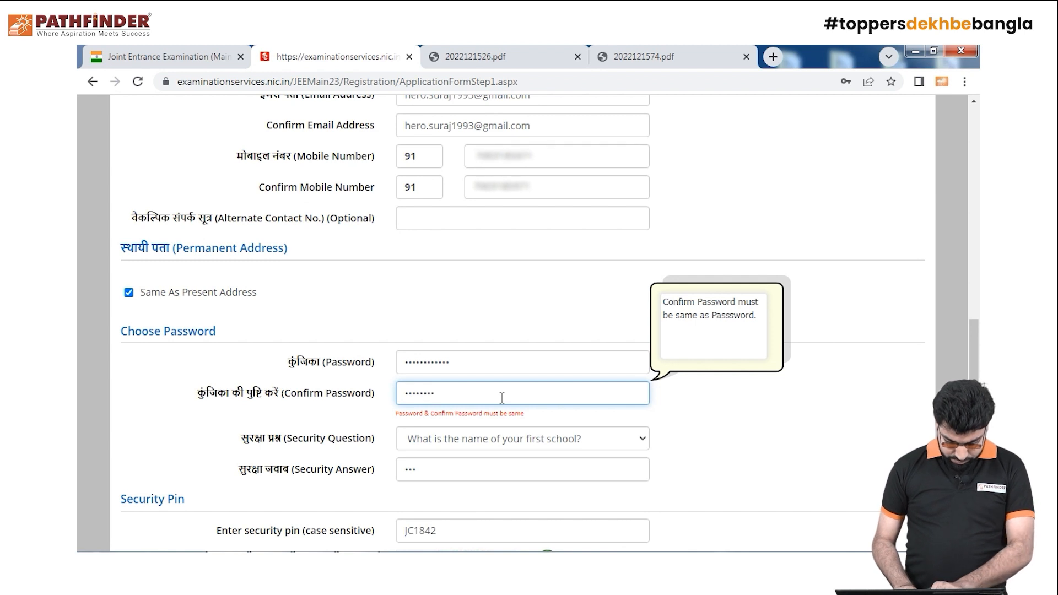
{"action": "type", "text": "••"}
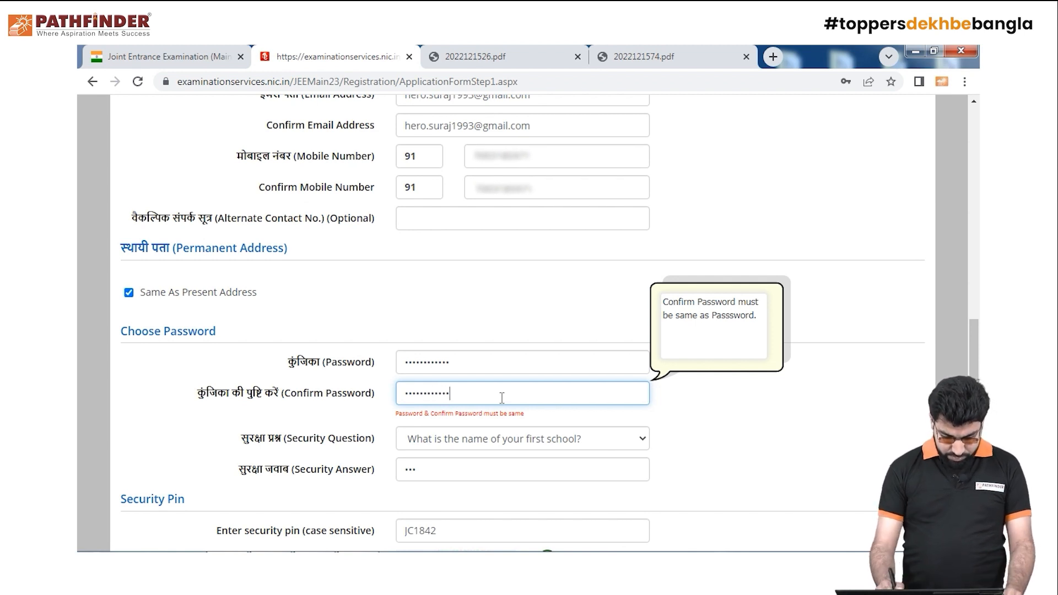
{"action": "left_click", "coordinate": [792, 438]}
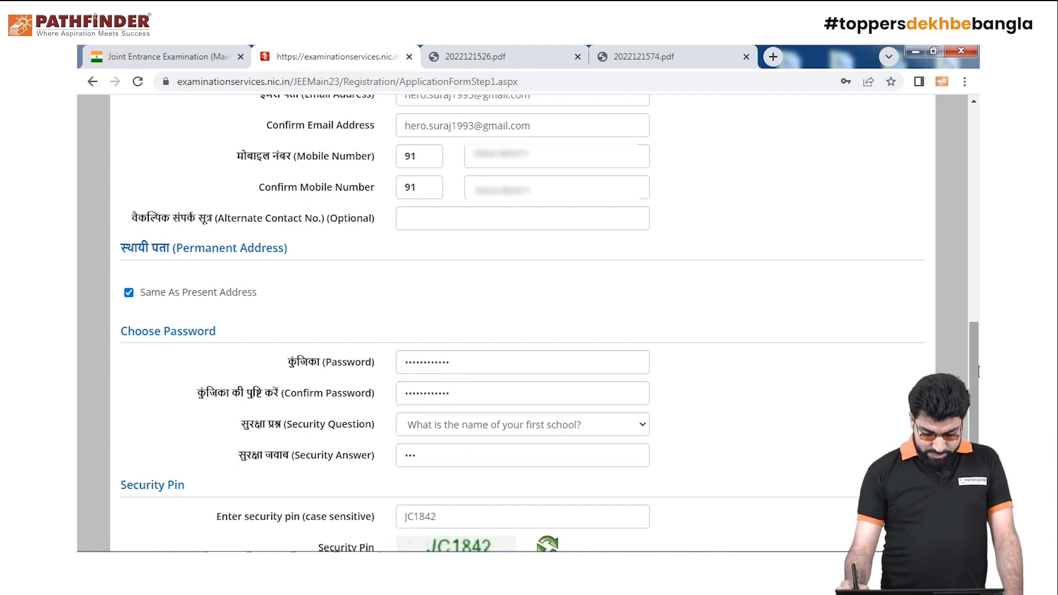
{"action": "scroll", "coordinate": [871, 427], "scroll_direction": "down", "scroll_amount": 3}
Submit the details, close the Review Page notice, and retry Submit and Send OTP past the checklist warnings
{"action": "left_click", "coordinate": [533, 437]}
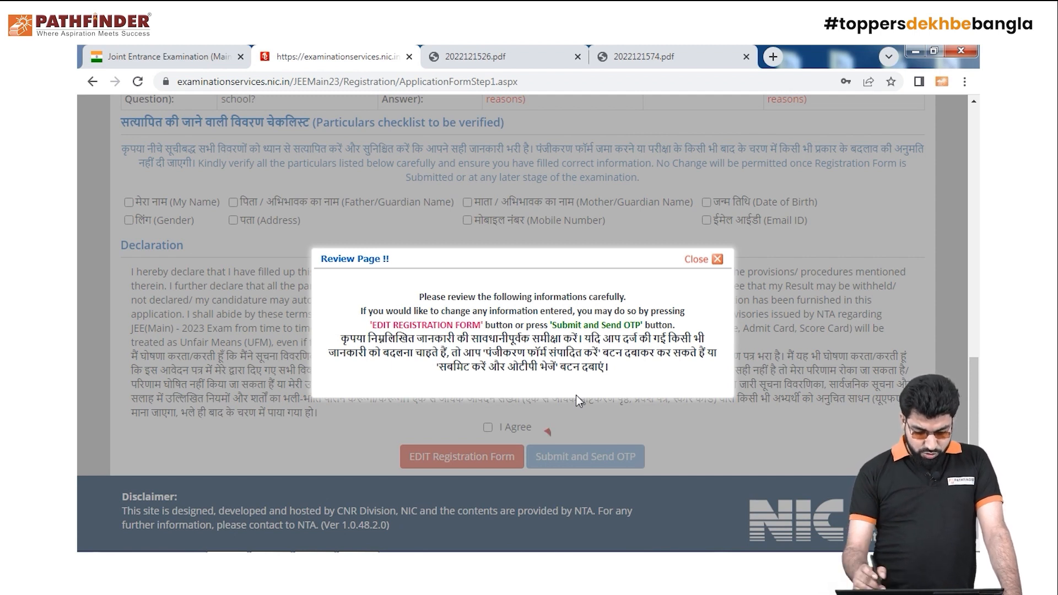
{"action": "left_click", "coordinate": [717, 260]}
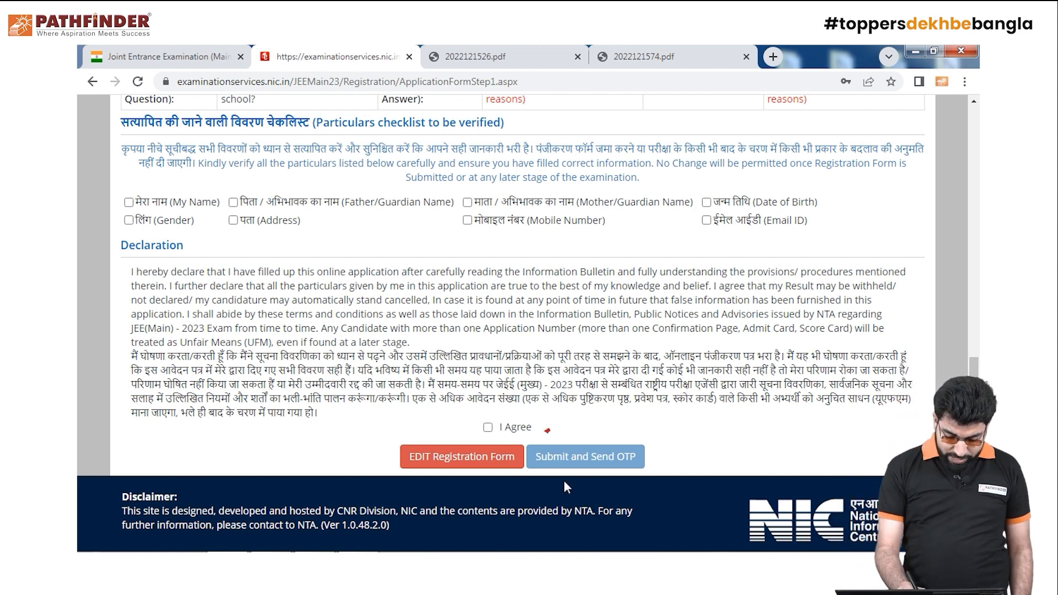
{"action": "left_click", "coordinate": [558, 455]}
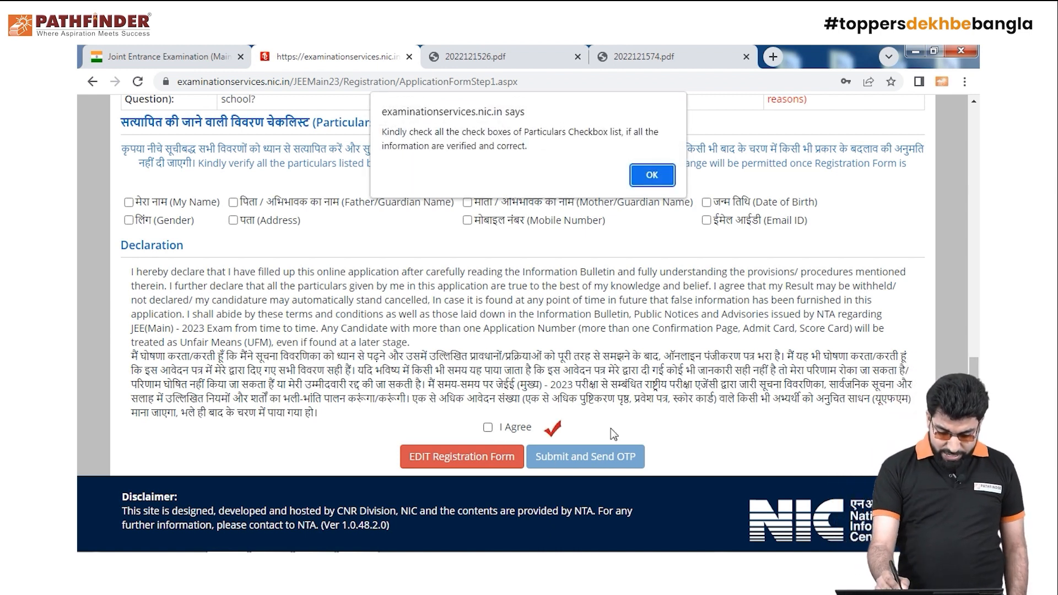
{"action": "left_click", "coordinate": [652, 175]}
{"action": "left_click", "coordinate": [587, 455]}
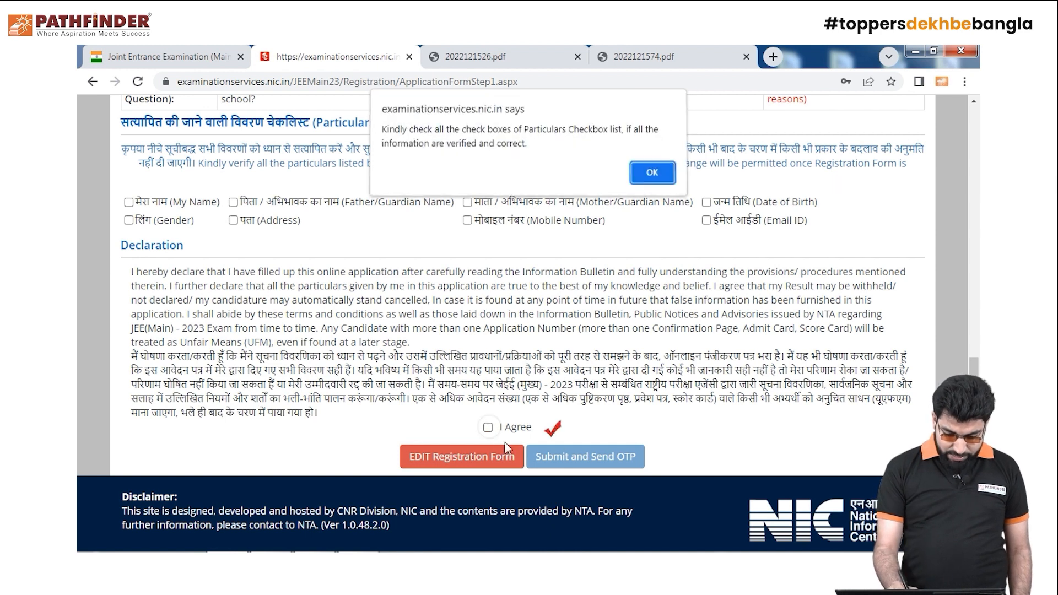
{"action": "left_click", "coordinate": [651, 177]}
Tick all particulars checkboxes and I Agree, then confirm Submit and Send OTP
{"action": "left_click_drag", "start_coordinate": [975, 396], "coordinate": [979, 367]}
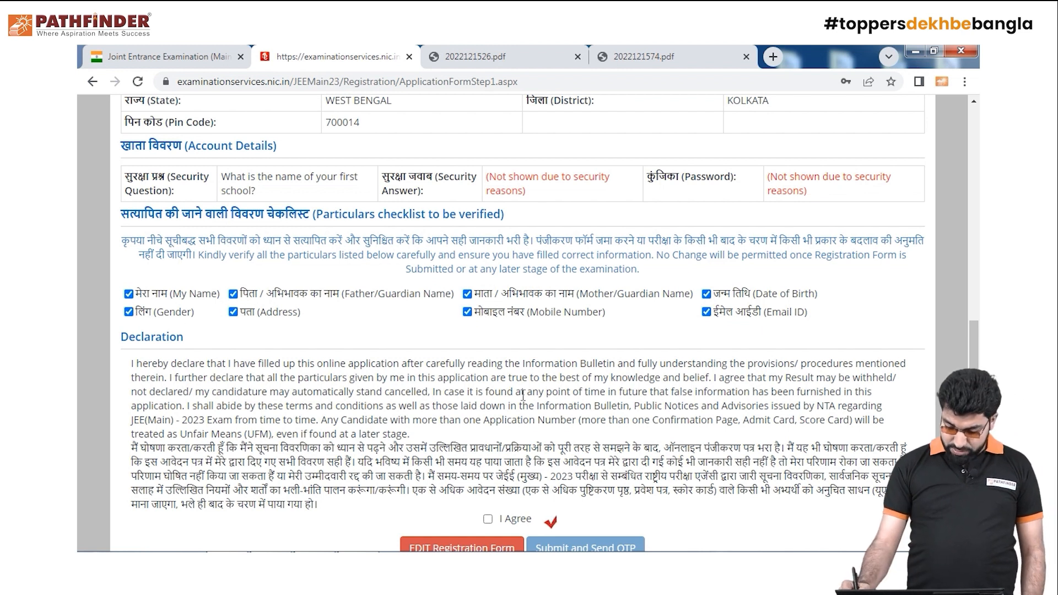
{"action": "scroll", "coordinate": [510, 441], "scroll_direction": "down", "scroll_amount": 2}
{"action": "left_click", "coordinate": [489, 430]}
{"action": "left_click", "coordinate": [586, 451]}
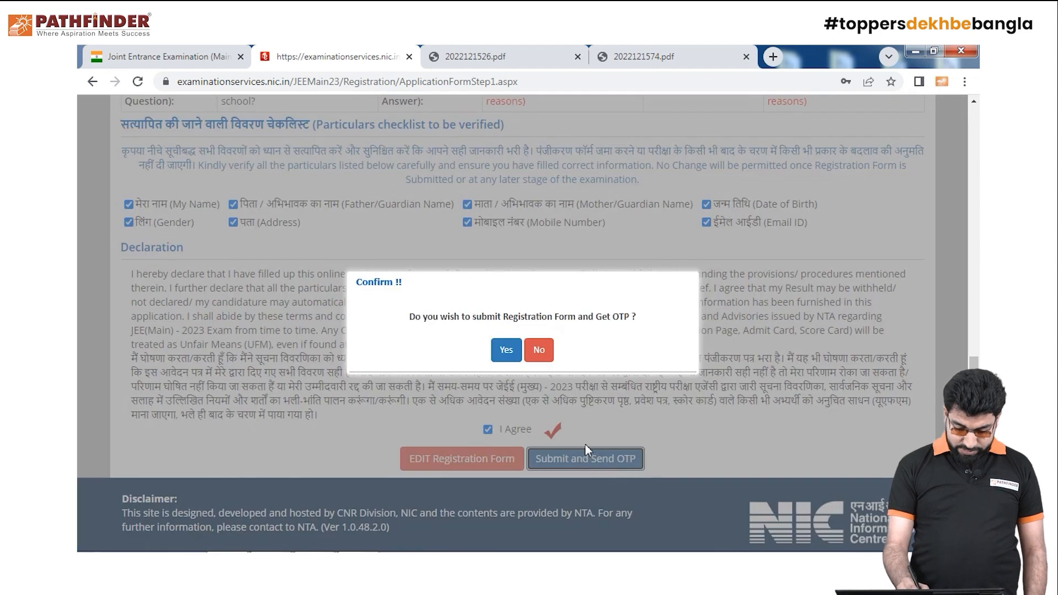
{"action": "left_click", "coordinate": [507, 352]}
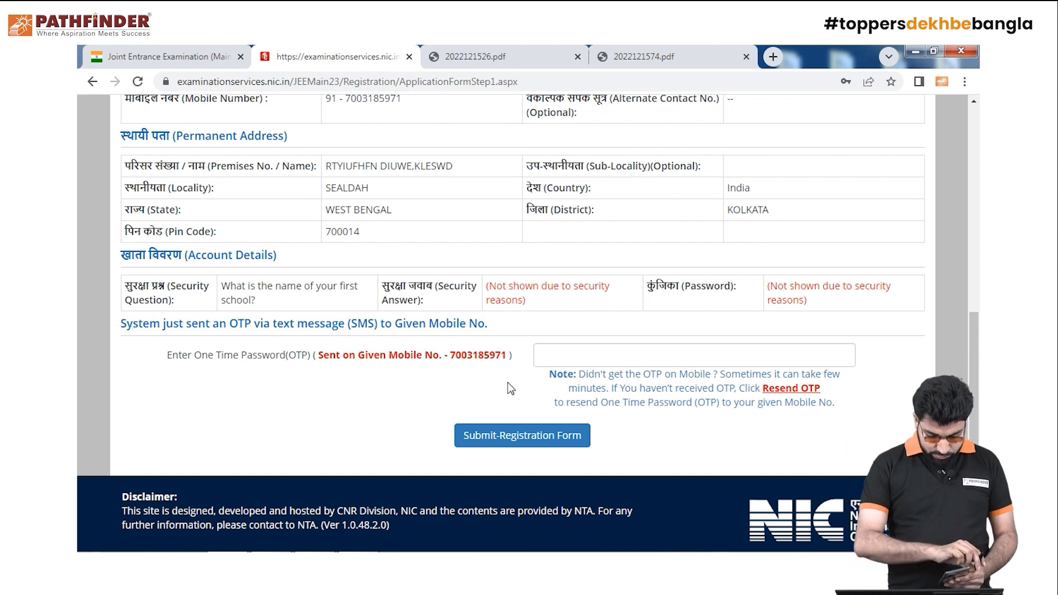
Enter the SMS OTP, submit the registration form, and decline Chrome's save-password offer
{"action": "left_click", "coordinate": [652, 355]}
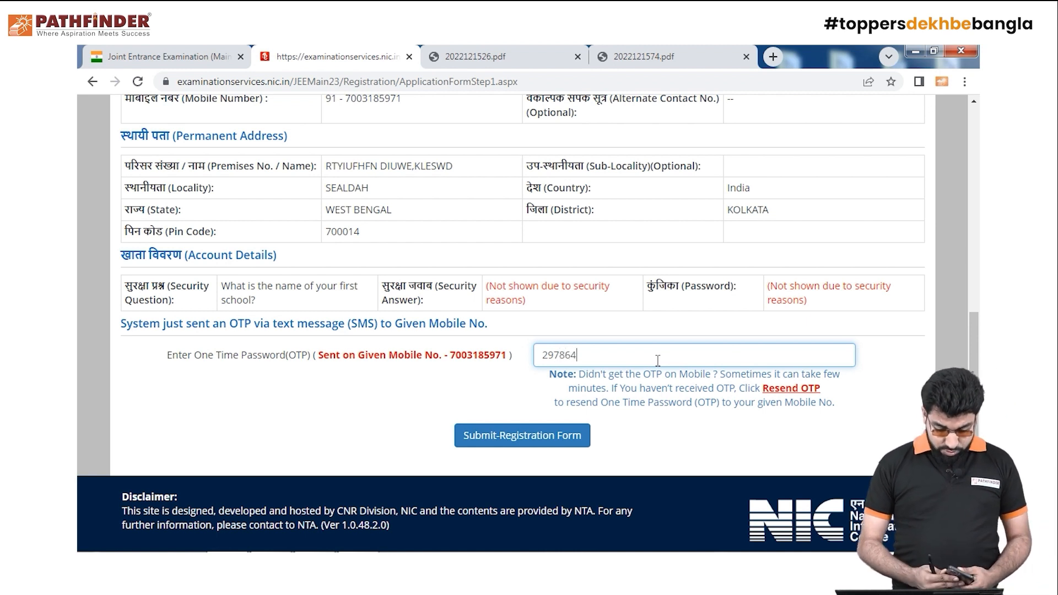
{"action": "left_click", "coordinate": [562, 444]}
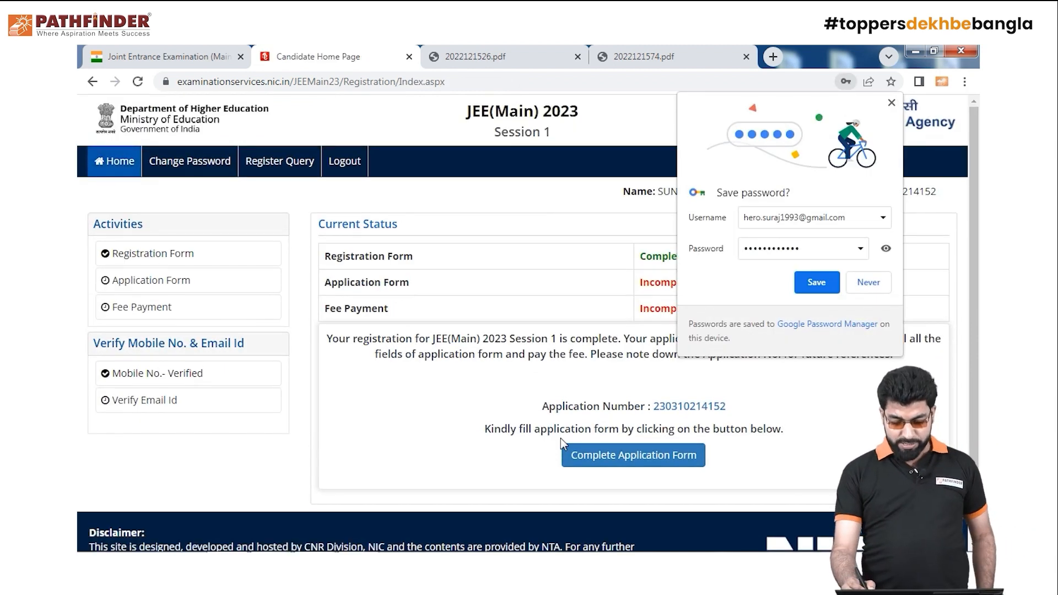
{"action": "left_click", "coordinate": [872, 287]}
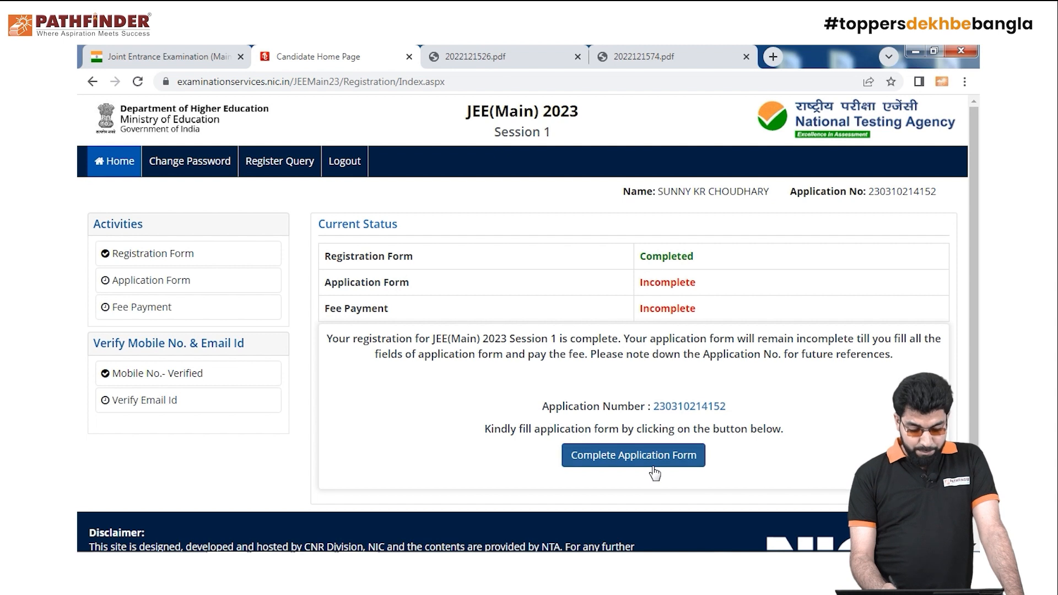
Start Complete Application Form and open its Personal Details section
{"action": "left_click", "coordinate": [634, 463]}
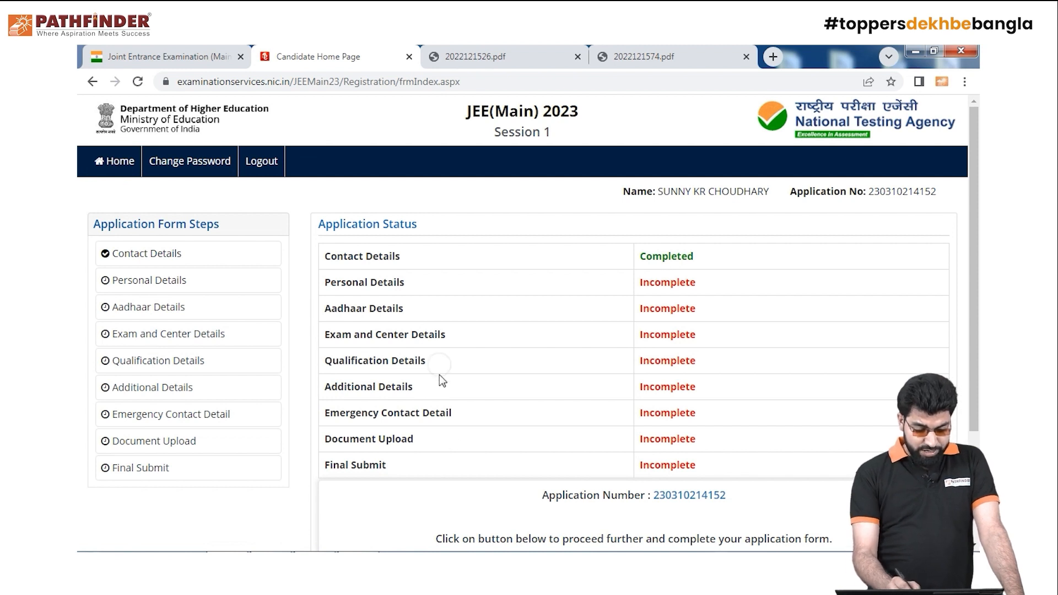
{"action": "scroll", "coordinate": [979, 371], "scroll_direction": "down", "scroll_amount": 1}
{"action": "scroll", "coordinate": [980, 370], "scroll_direction": "down", "scroll_amount": 2}
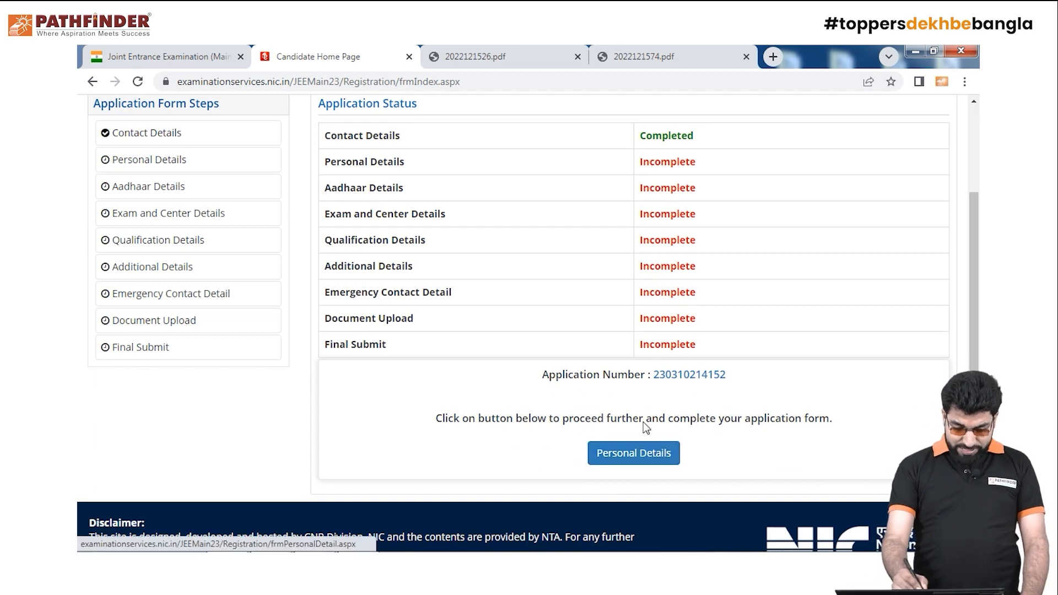
{"action": "left_click", "coordinate": [669, 461]}
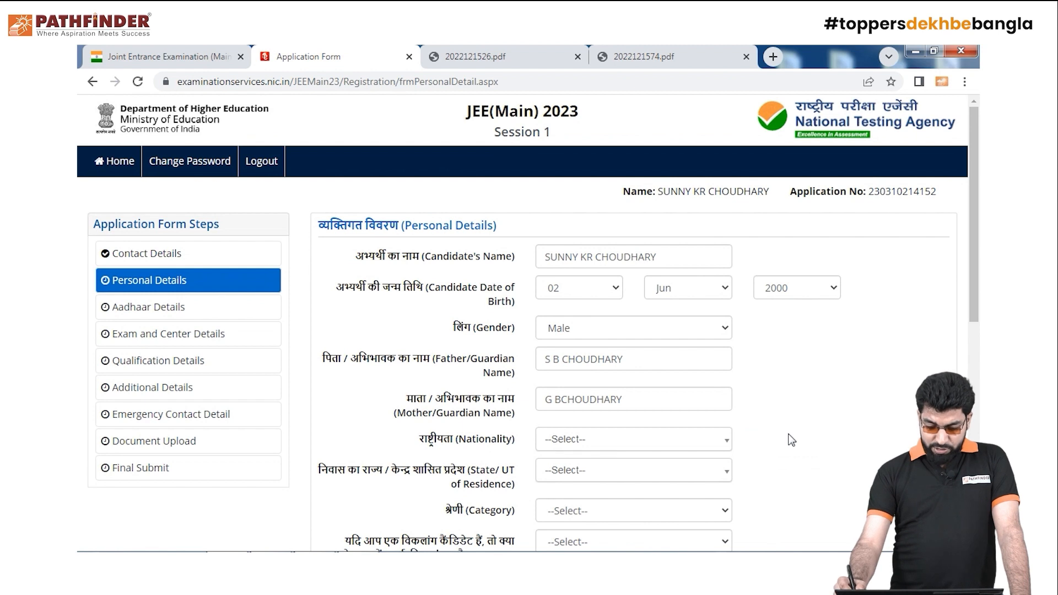
Set nationality to Indian and state of residence to WEST BENGAL
{"action": "scroll", "coordinate": [972, 333], "scroll_direction": "down", "scroll_amount": 1}
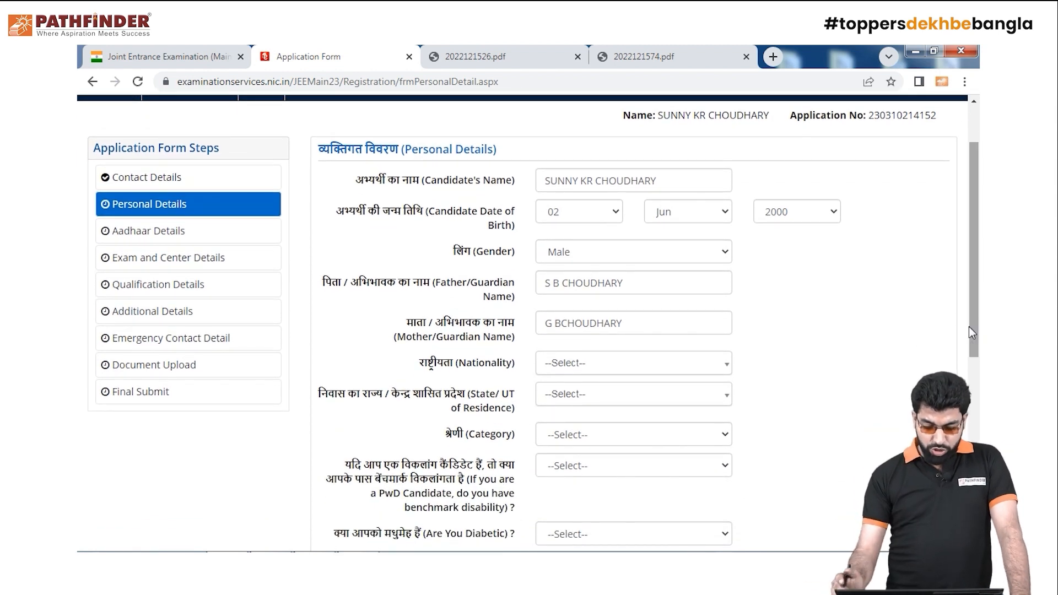
{"action": "left_click_drag", "start_coordinate": [972, 333], "coordinate": [972, 359]}
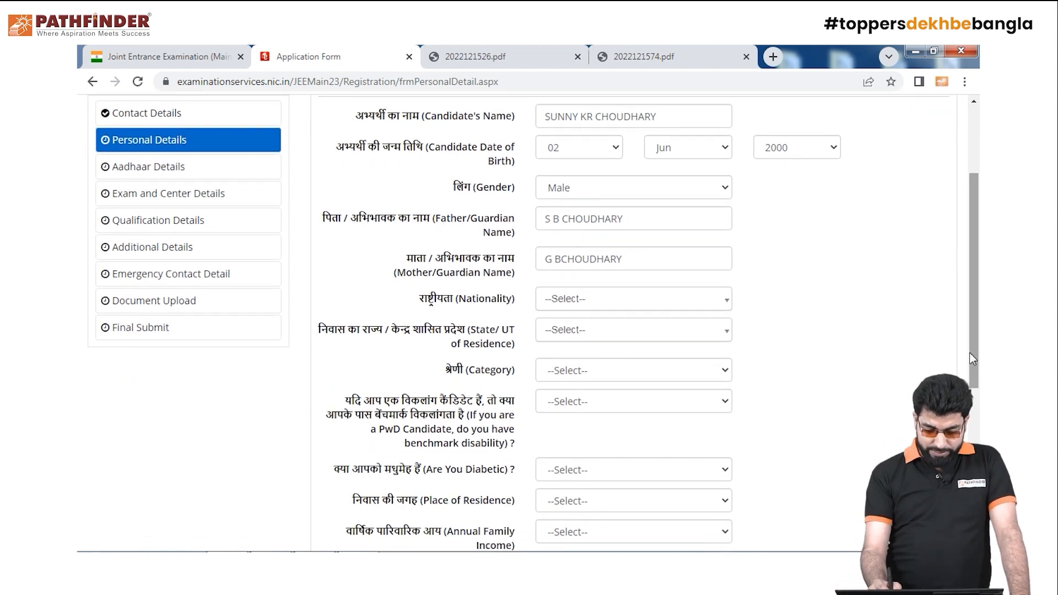
{"action": "left_click", "coordinate": [703, 302]}
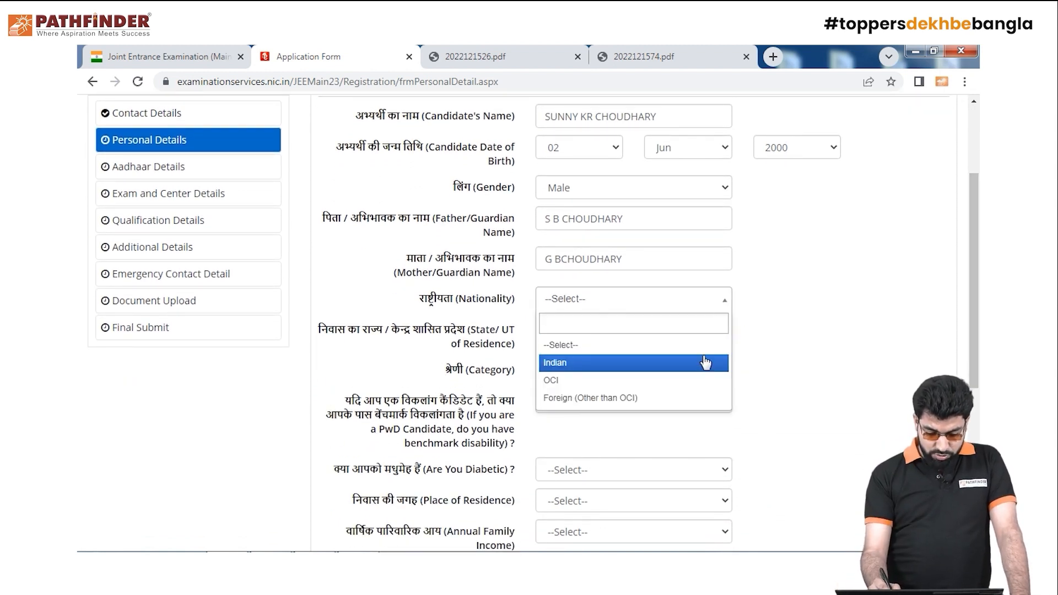
{"action": "left_click", "coordinate": [705, 362]}
{"action": "left_click", "coordinate": [713, 335]}
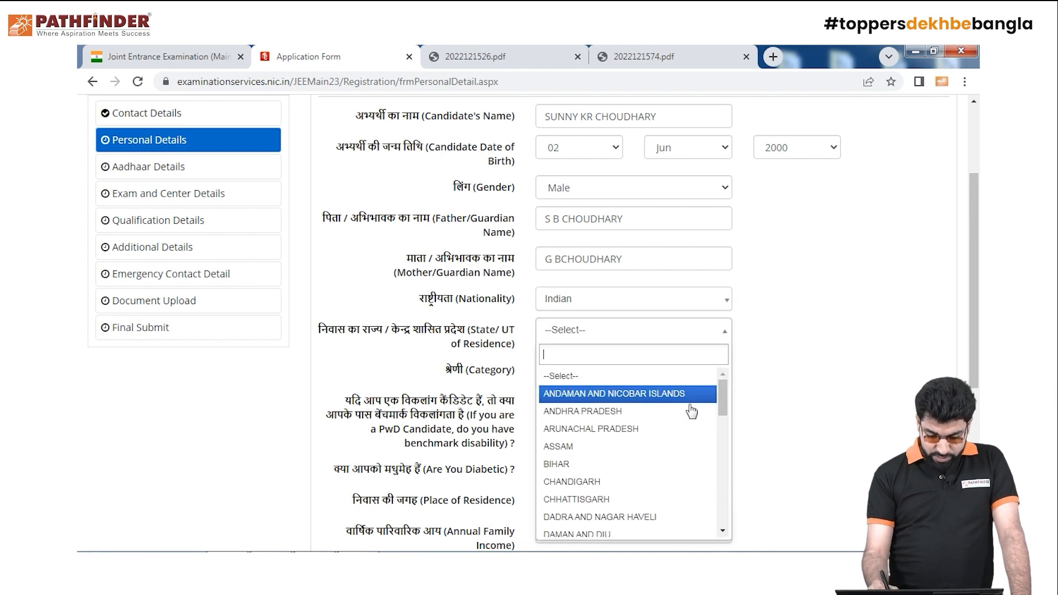
{"action": "left_click_drag", "start_coordinate": [725, 396], "coordinate": [722, 508]}
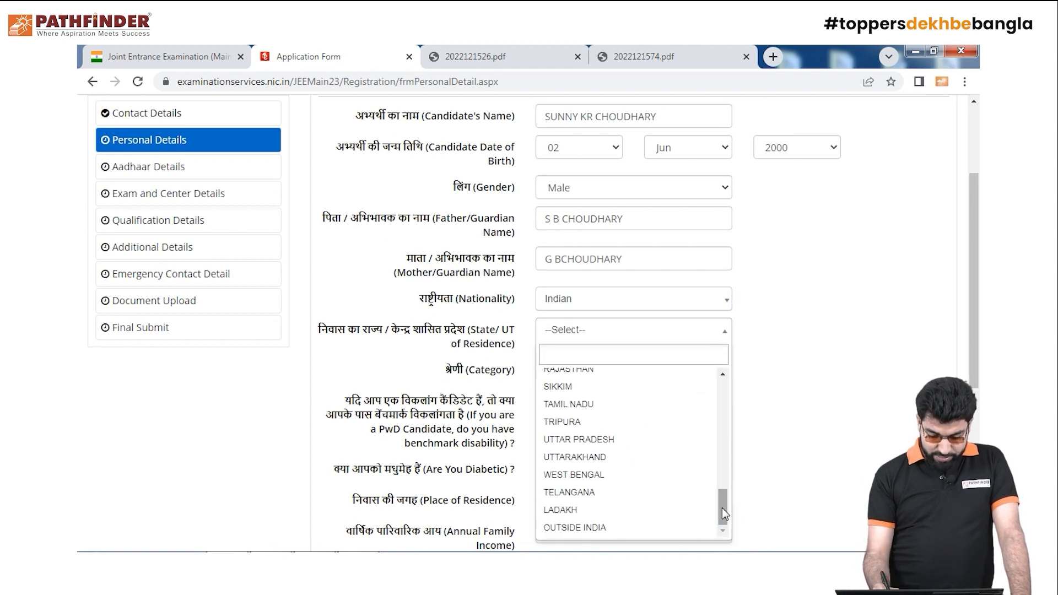
{"action": "left_click", "coordinate": [673, 474]}
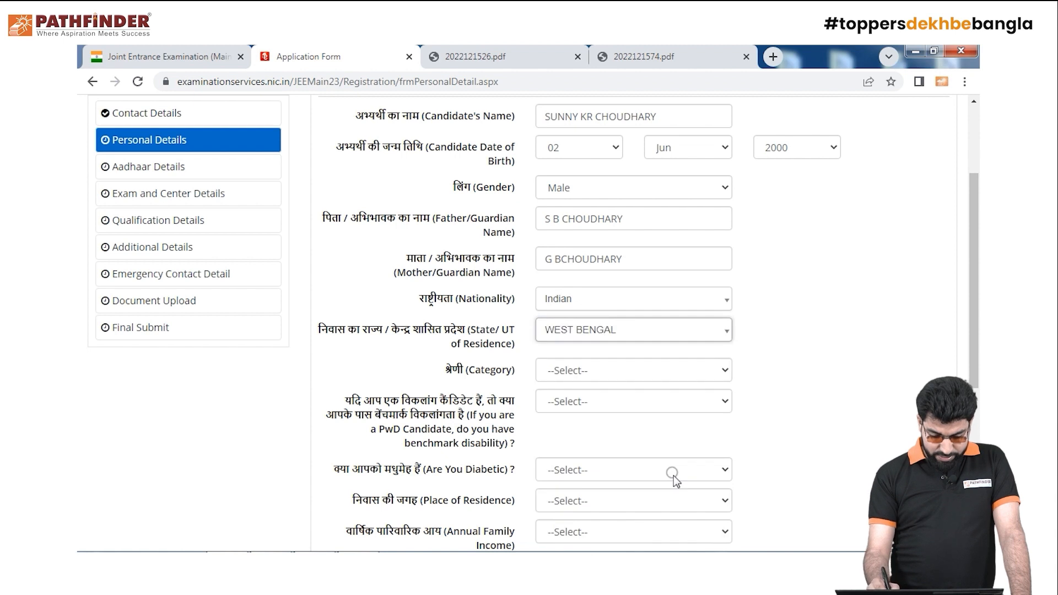
Set category to General and answer No to benchmark disability
{"action": "left_click", "coordinate": [719, 379]}
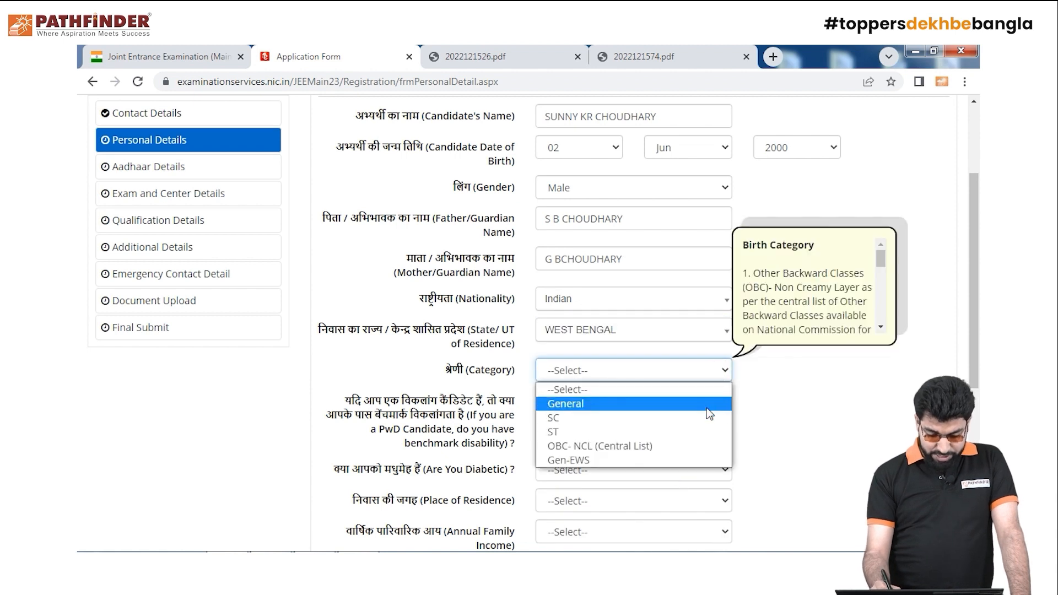
{"action": "left_click", "coordinate": [716, 401]}
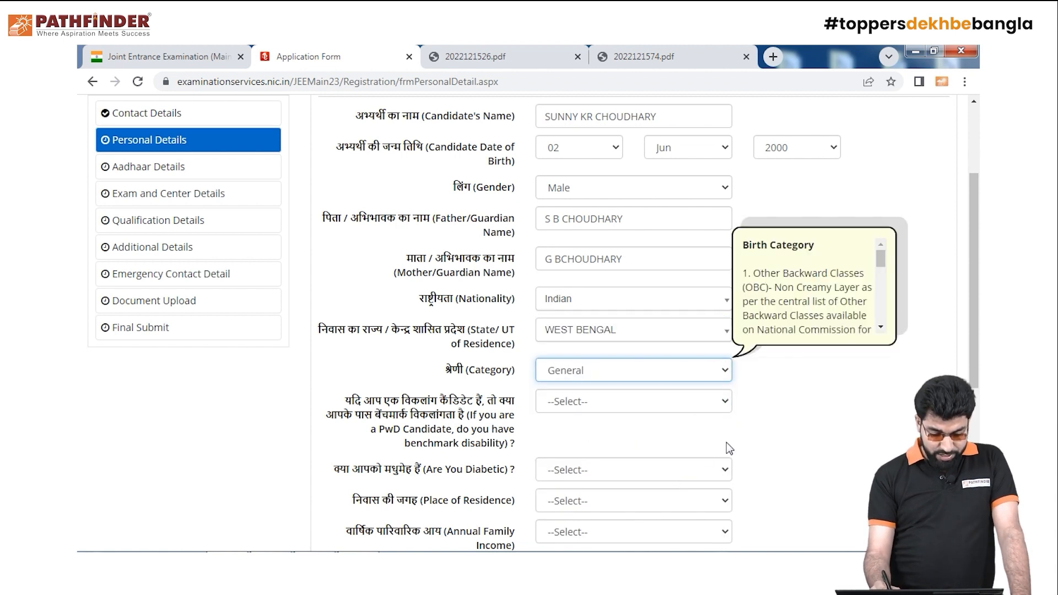
{"action": "left_click", "coordinate": [712, 402]}
{"action": "left_click", "coordinate": [695, 447]}
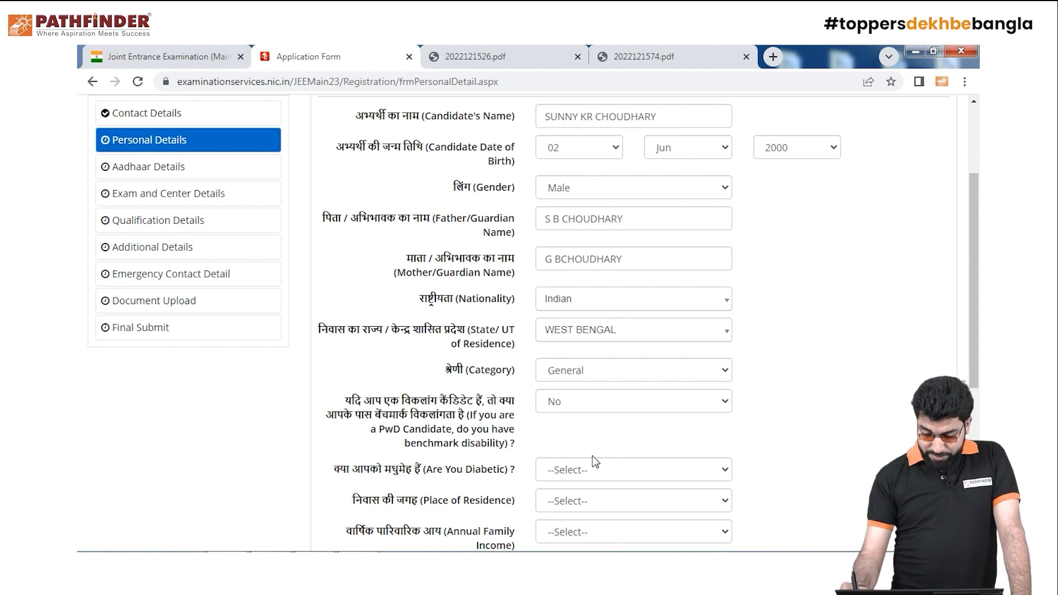
{"action": "left_click_drag", "start_coordinate": [978, 384], "coordinate": [975, 428]}
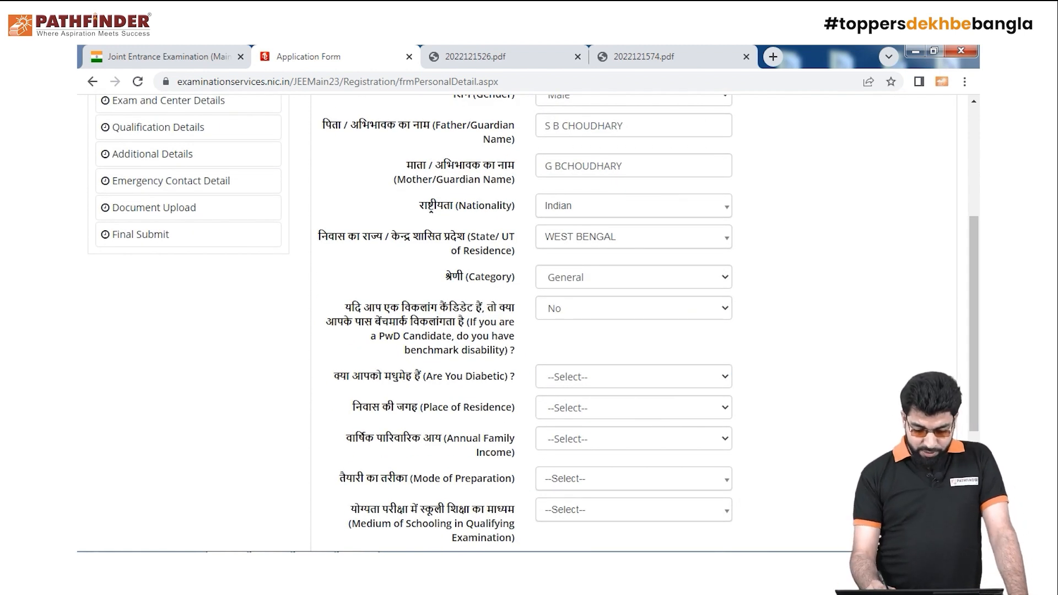
{"action": "left_click", "coordinate": [724, 378]}
{"action": "left_click", "coordinate": [677, 421]}
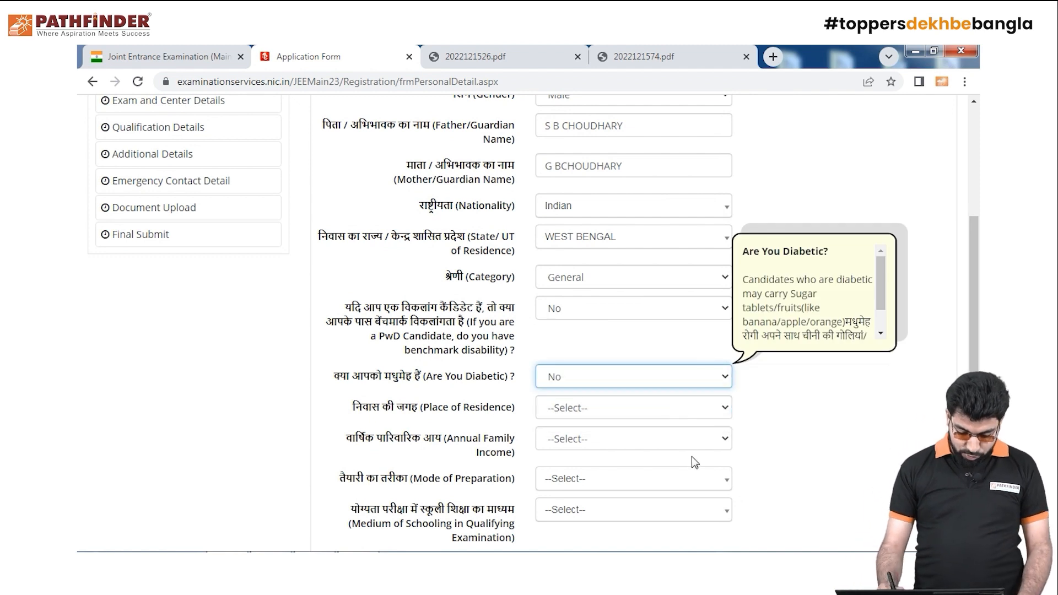
{"action": "left_click", "coordinate": [721, 416]}
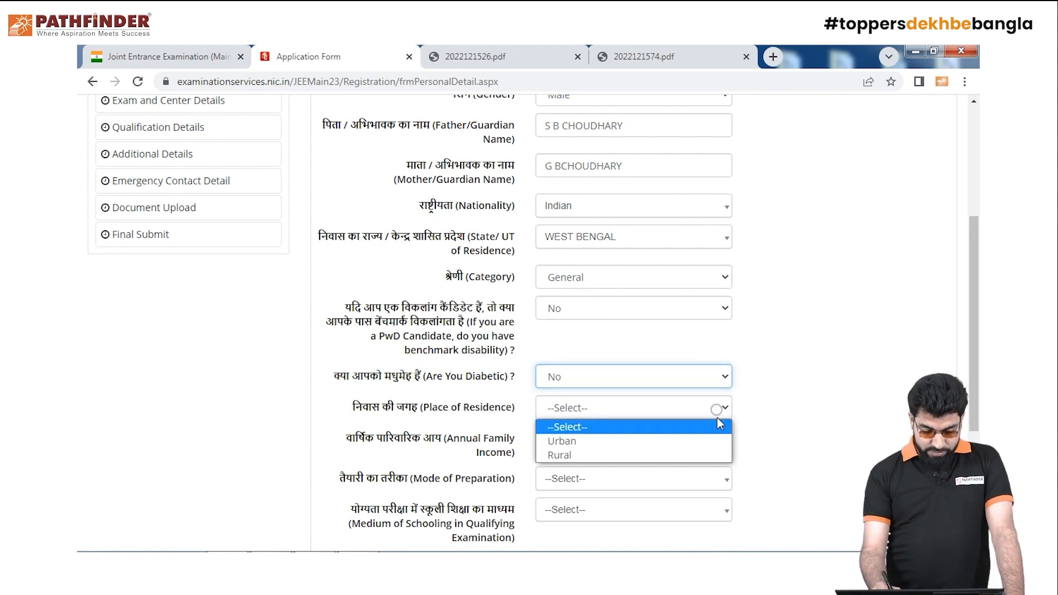
{"action": "left_click", "coordinate": [697, 441]}
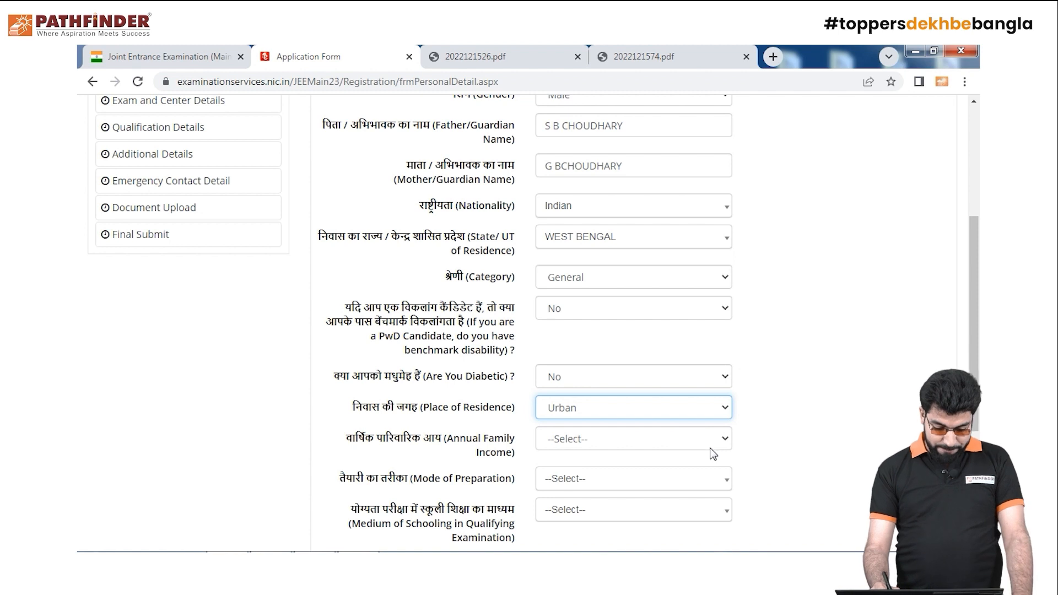
{"action": "left_click", "coordinate": [721, 441]}
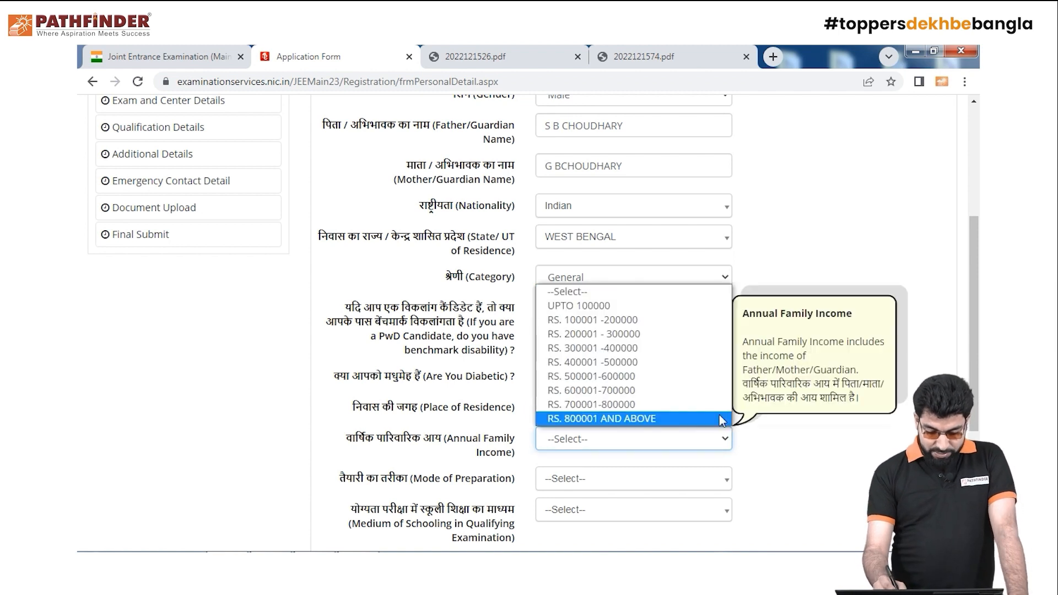
{"action": "left_click", "coordinate": [662, 322]}
{"action": "scroll", "coordinate": [736, 448], "scroll_direction": "down", "scroll_amount": 2}
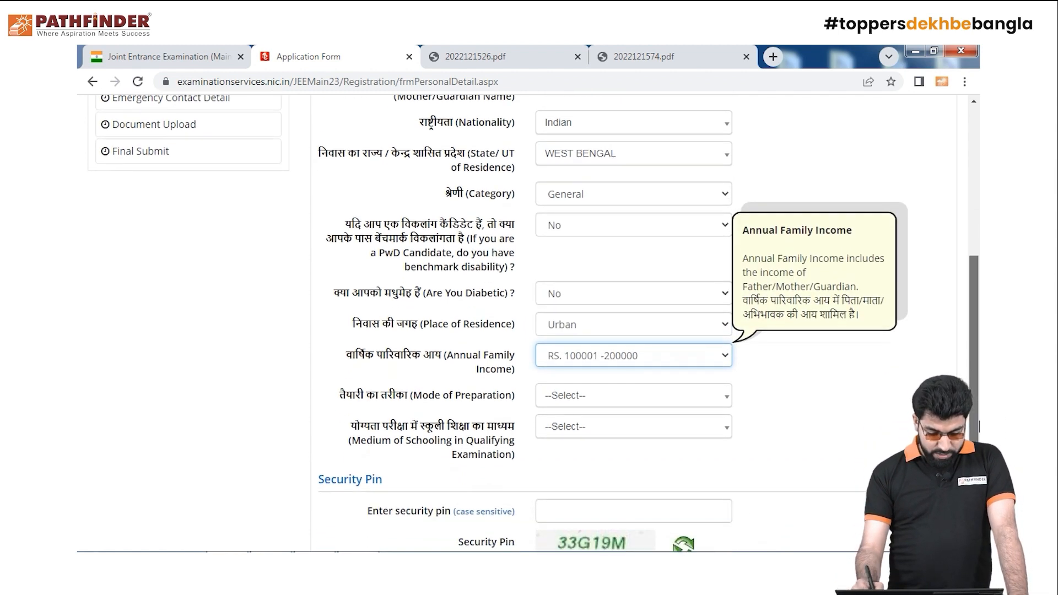
Set mode of preparation to Others, specifying PATHFINDER
{"action": "left_click", "coordinate": [716, 393]}
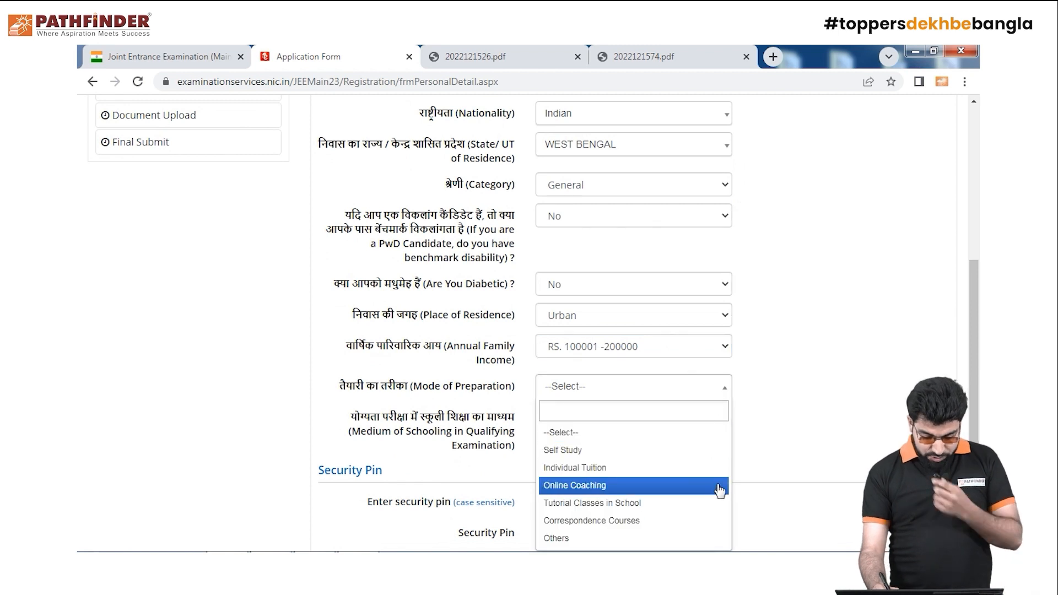
{"action": "left_click", "coordinate": [638, 539]}
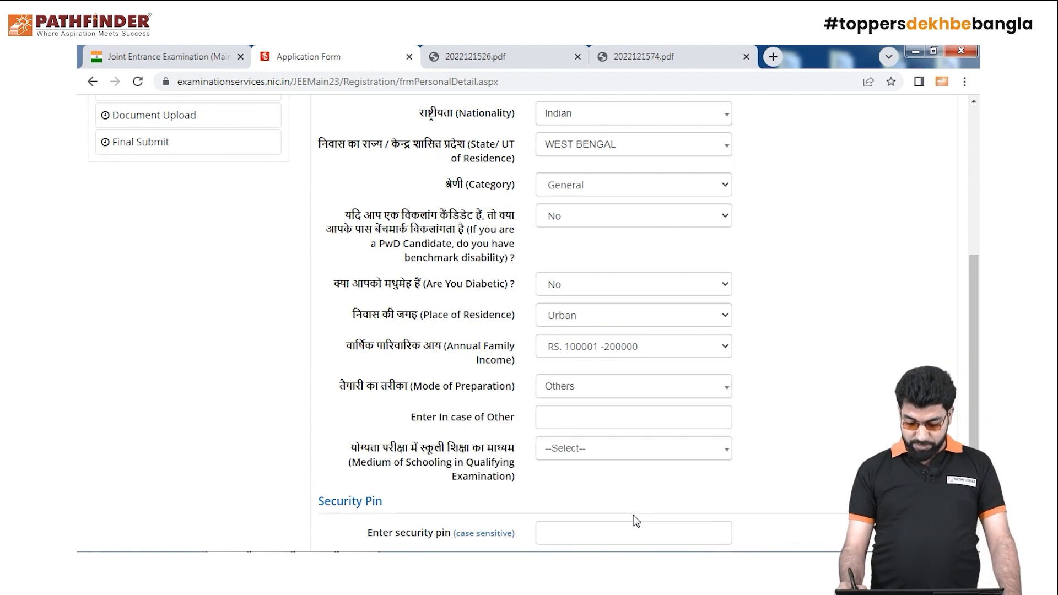
{"action": "scroll", "coordinate": [634, 515], "scroll_direction": "down", "scroll_amount": 1}
{"action": "left_click", "coordinate": [596, 358]}
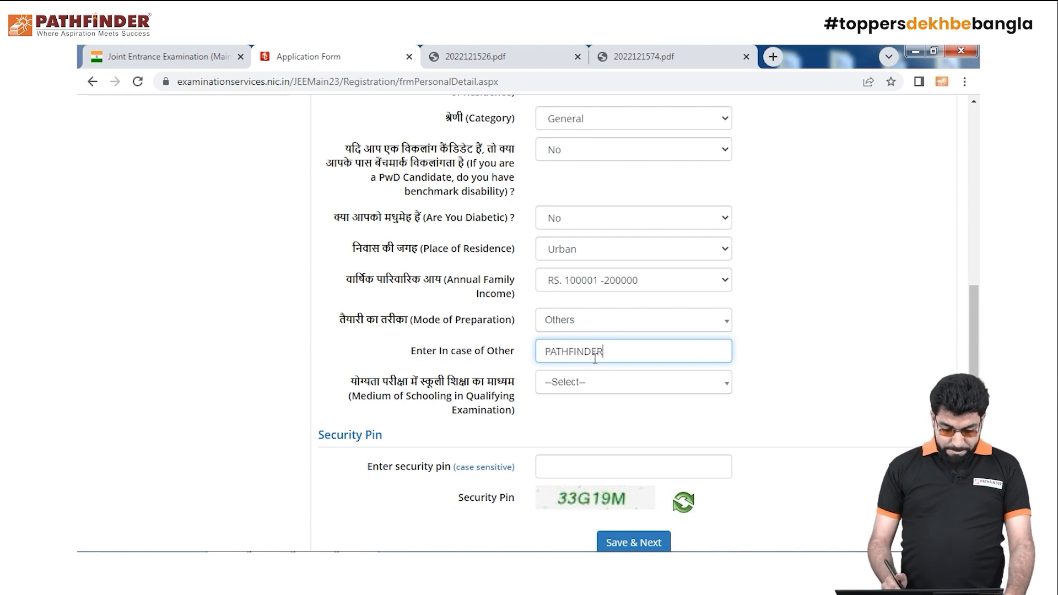
Choose English as the medium of schooling
{"action": "left_click", "coordinate": [726, 384]}
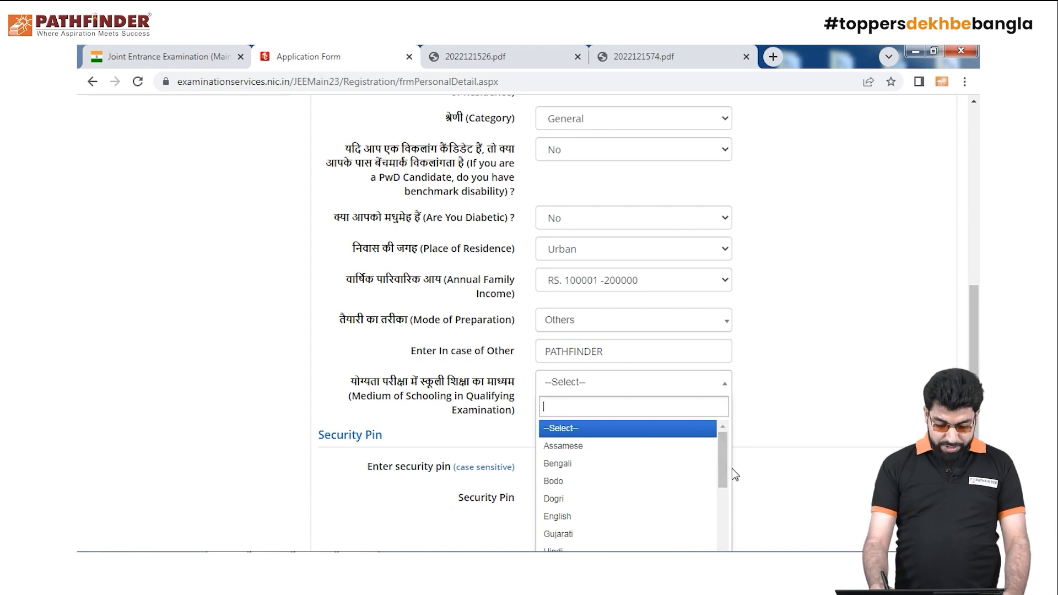
{"action": "mouse_move", "coordinate": [725, 472]}
{"action": "left_mouse_down"}
{"action": "mouse_move", "coordinate": [729, 540]}
{"action": "mouse_move", "coordinate": [728, 468]}
{"action": "left_mouse_up"}
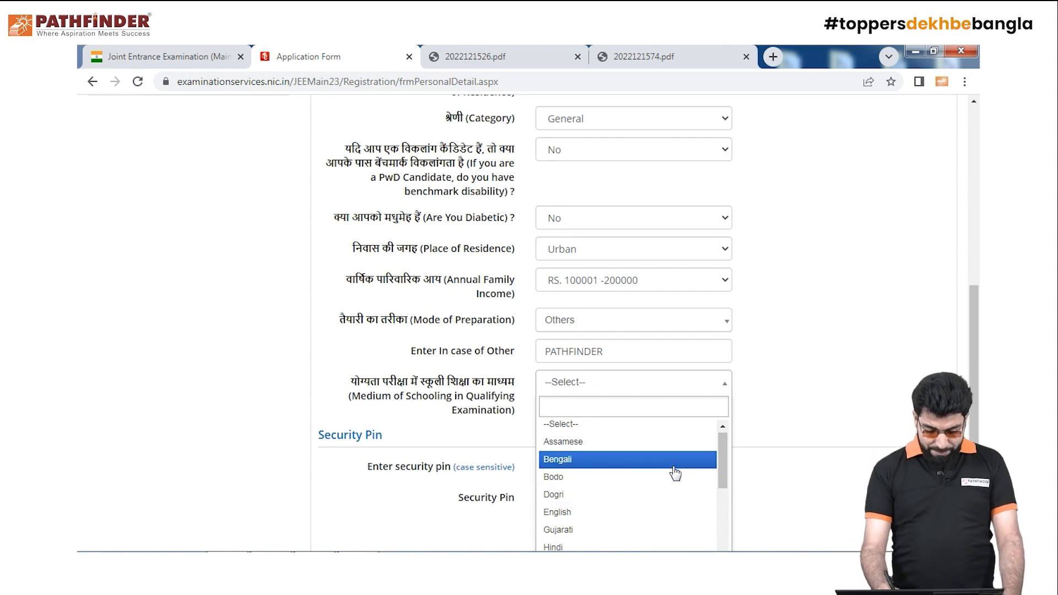
{"action": "left_click", "coordinate": [672, 512]}
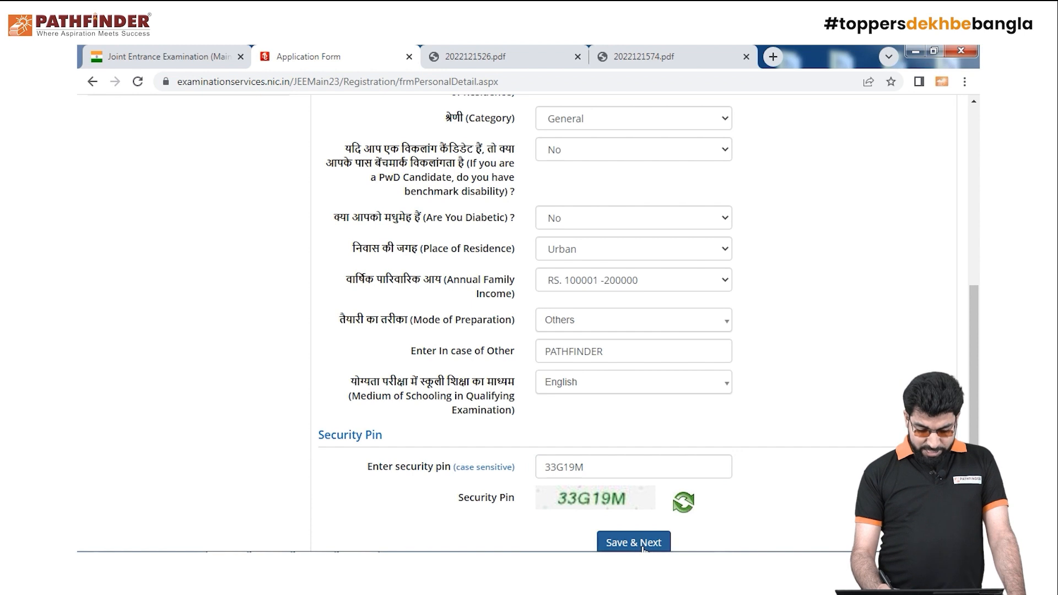
Save the personal details with Save & Next and confirm Yes
{"action": "left_click", "coordinate": [666, 536]}
{"action": "left_click", "coordinate": [504, 351]}
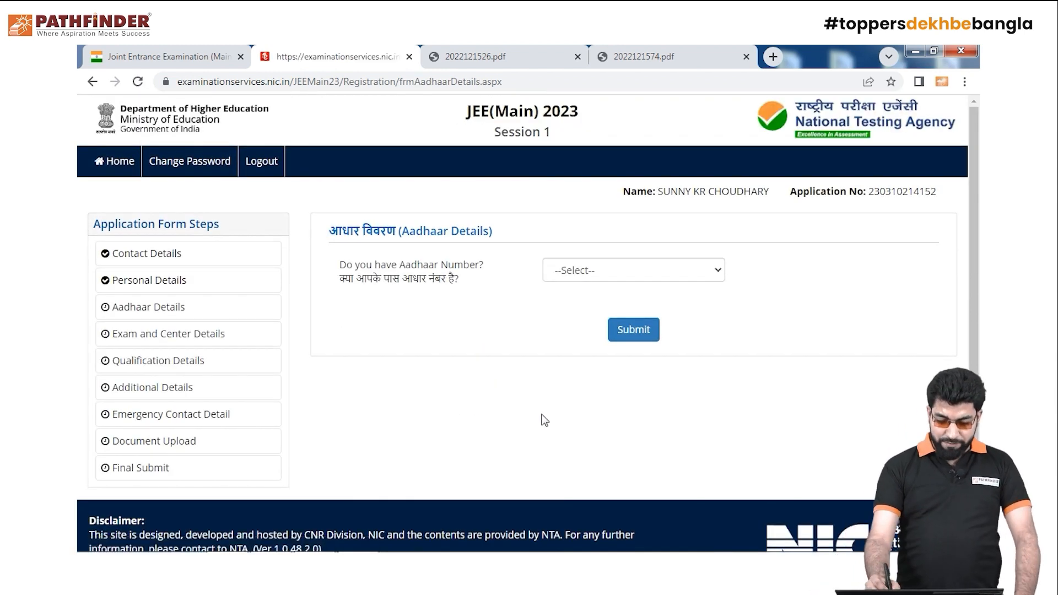
{"action": "left_click", "coordinate": [720, 273]}
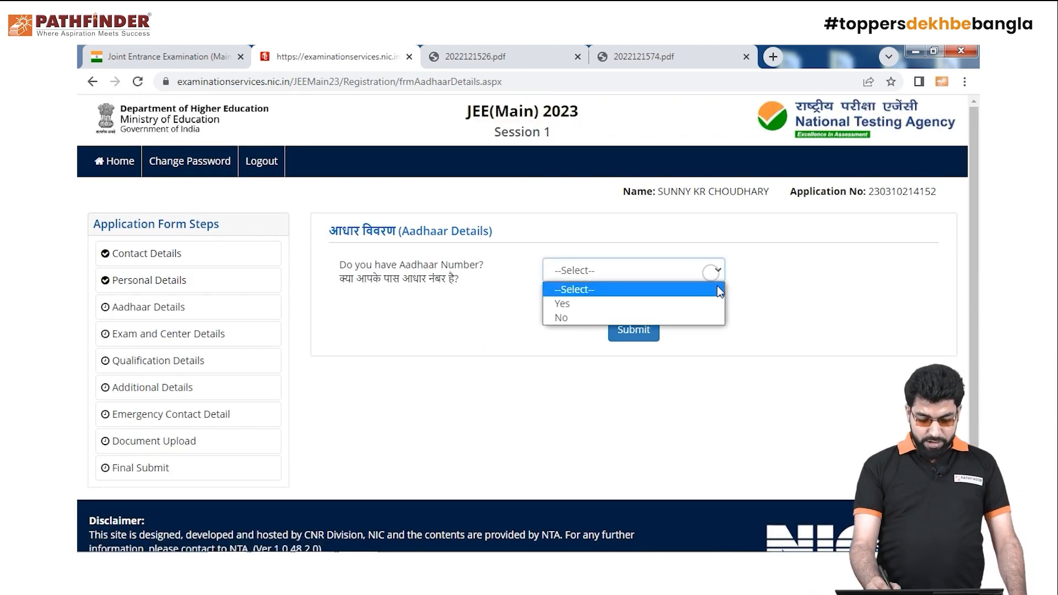
Answer No for Aadhaar number, submit, and confirm with OK
{"action": "left_click", "coordinate": [702, 317]}
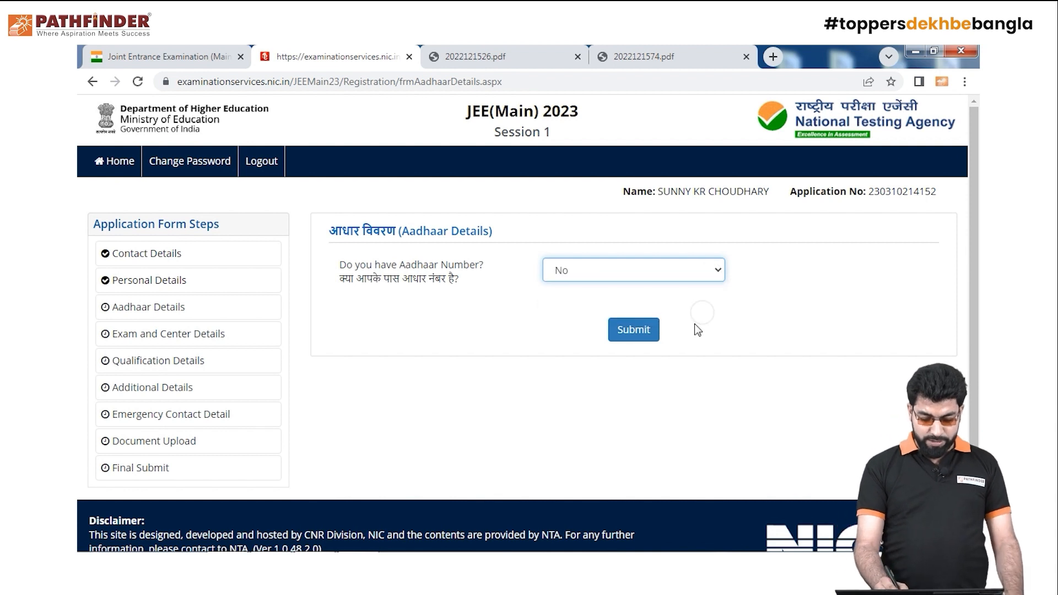
{"action": "left_click", "coordinate": [640, 334]}
{"action": "left_click", "coordinate": [596, 162]}
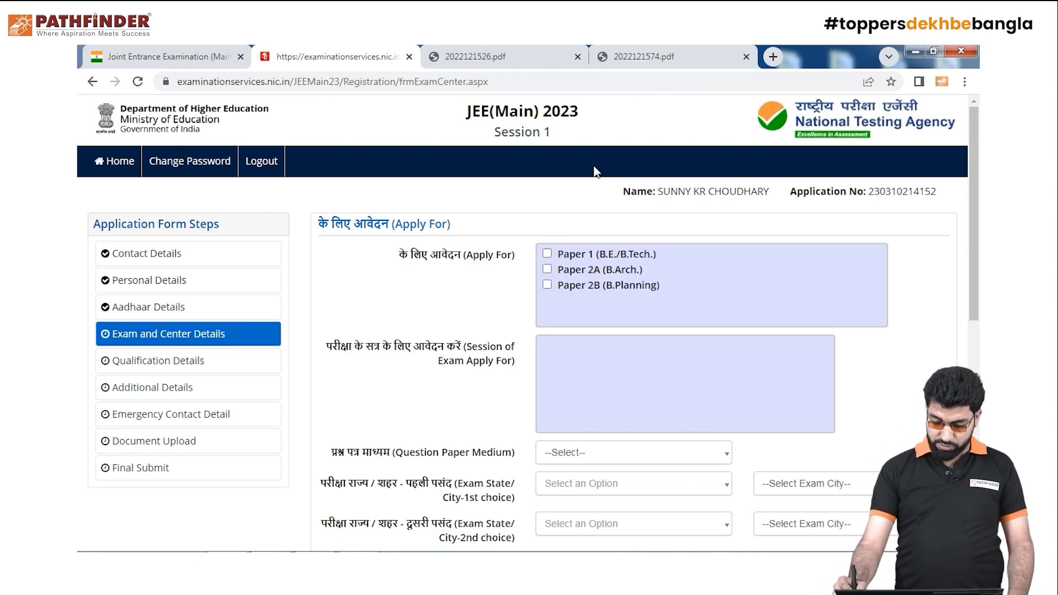
Tick Paper 1 (B.E./B.Tech.) only, unticking Paper 2A and 2B after briefly selecting them
{"action": "left_click_drag", "start_coordinate": [974, 288], "coordinate": [973, 313]}
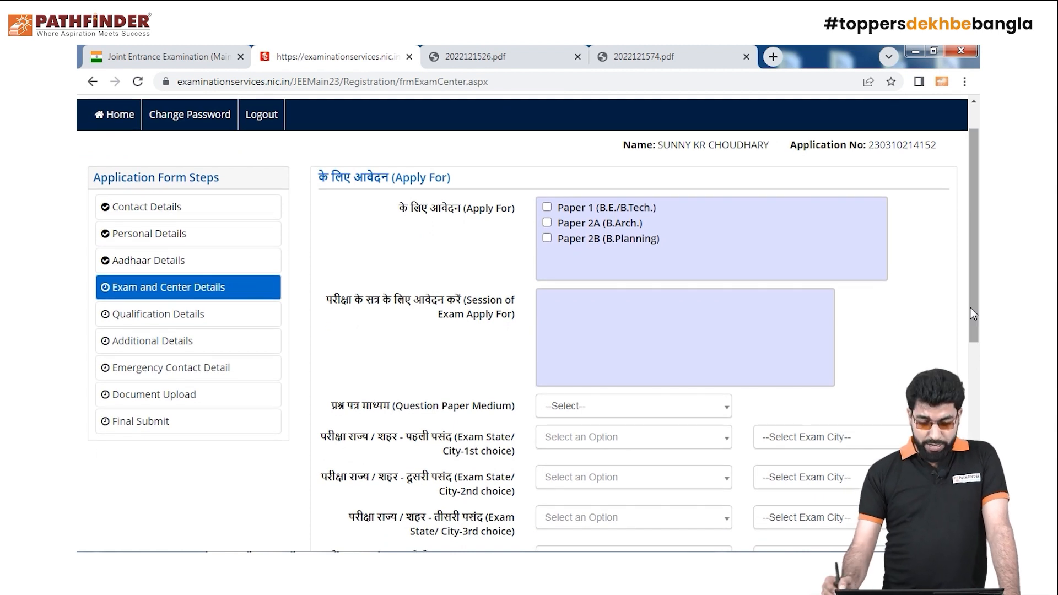
{"action": "left_click", "coordinate": [547, 207]}
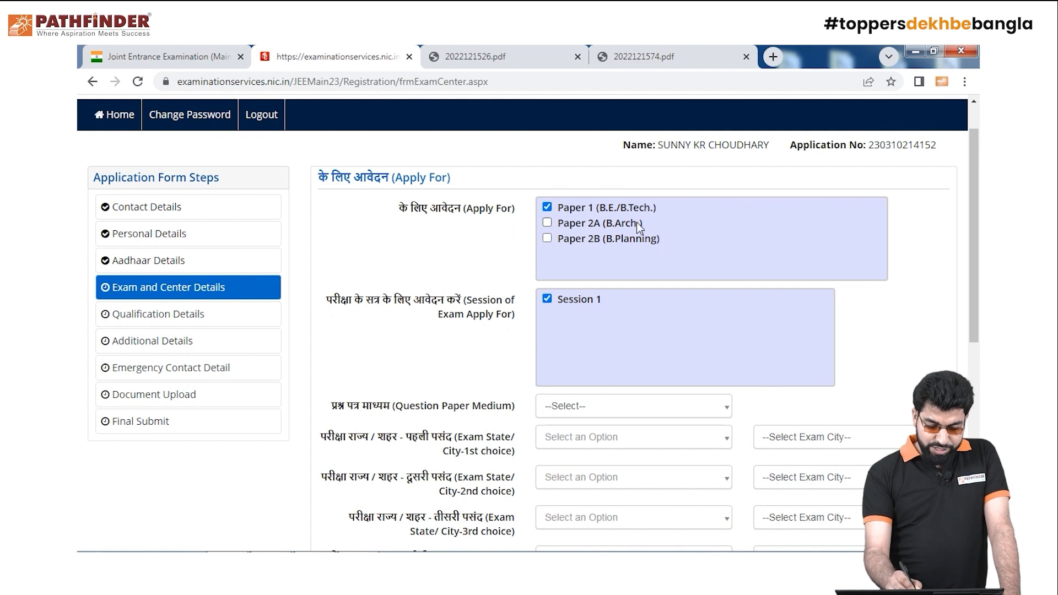
{"action": "left_click", "coordinate": [547, 223]}
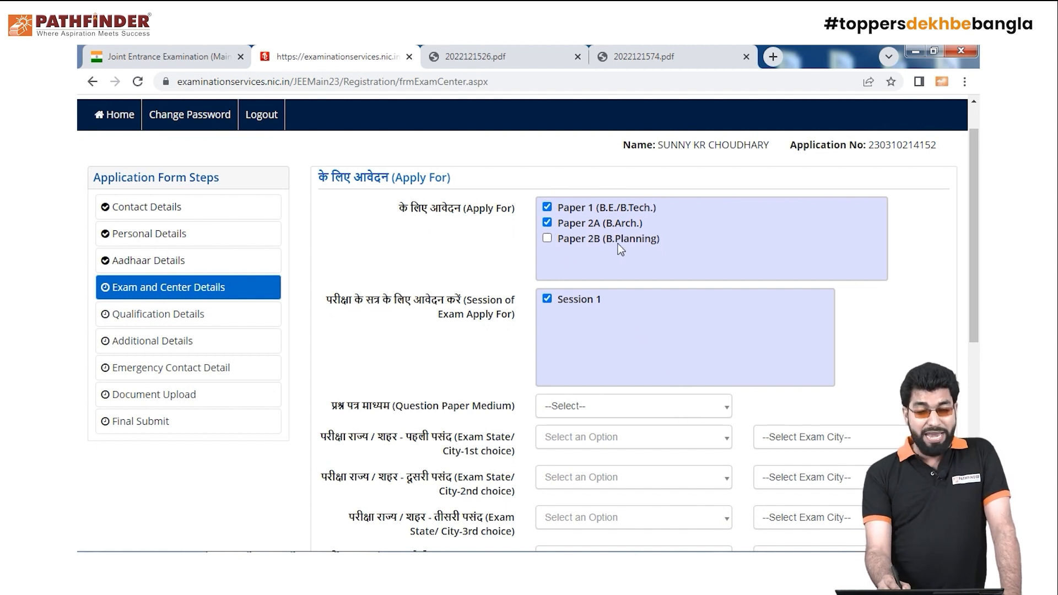
{"action": "left_click", "coordinate": [549, 238]}
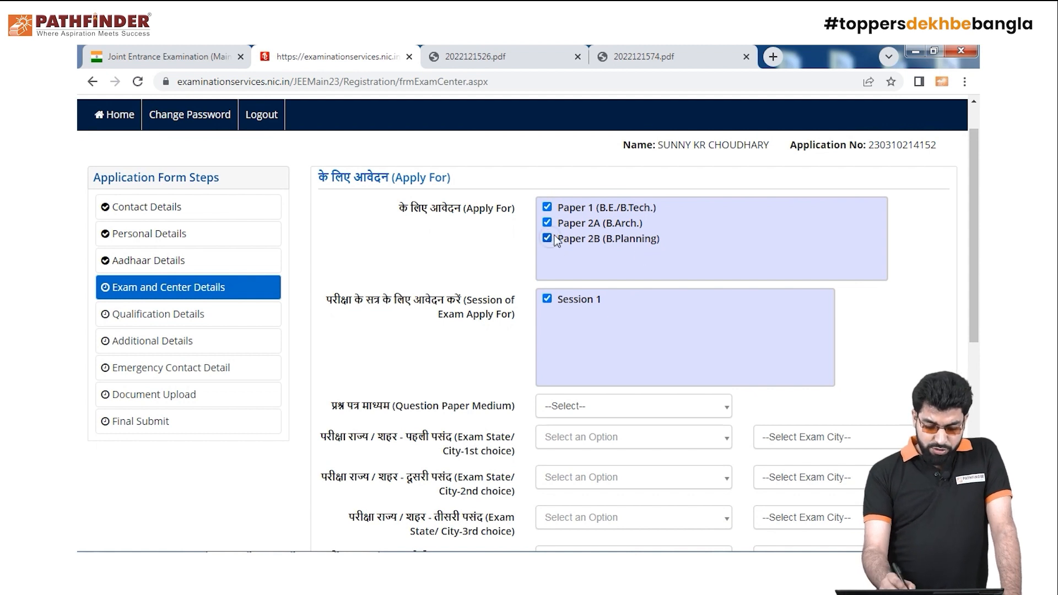
{"action": "left_click", "coordinate": [547, 222]}
{"action": "left_click", "coordinate": [548, 238]}
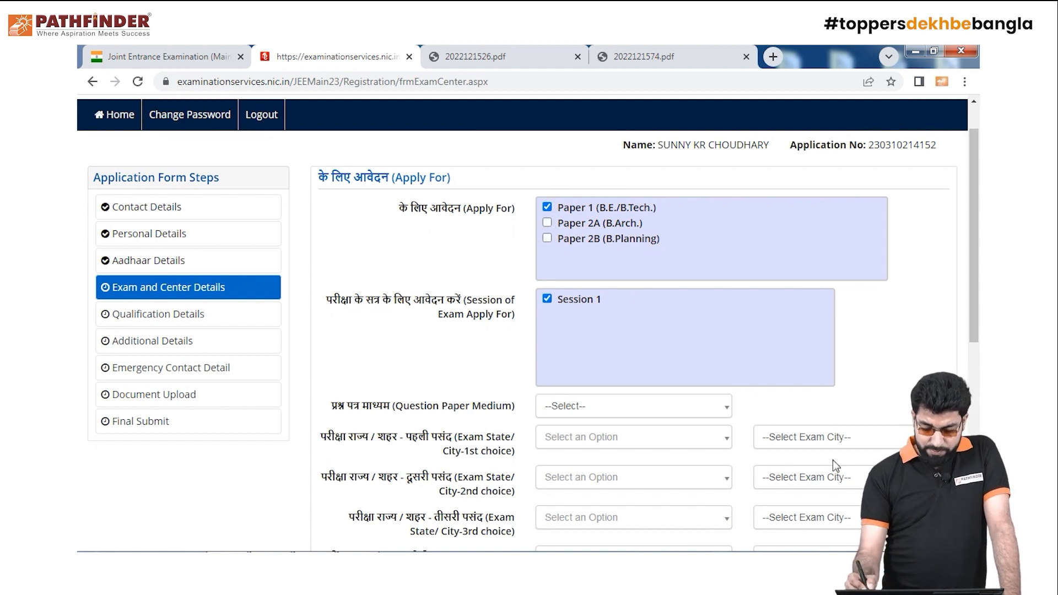
{"action": "scroll", "coordinate": [971, 361], "scroll_direction": "down", "scroll_amount": 2}
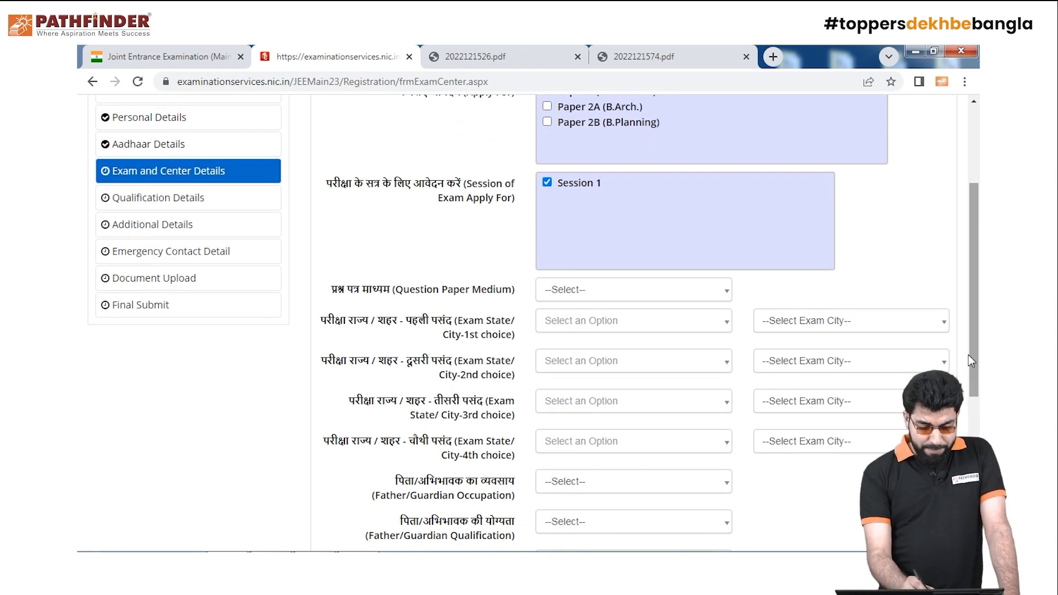
{"action": "left_click", "coordinate": [714, 299]}
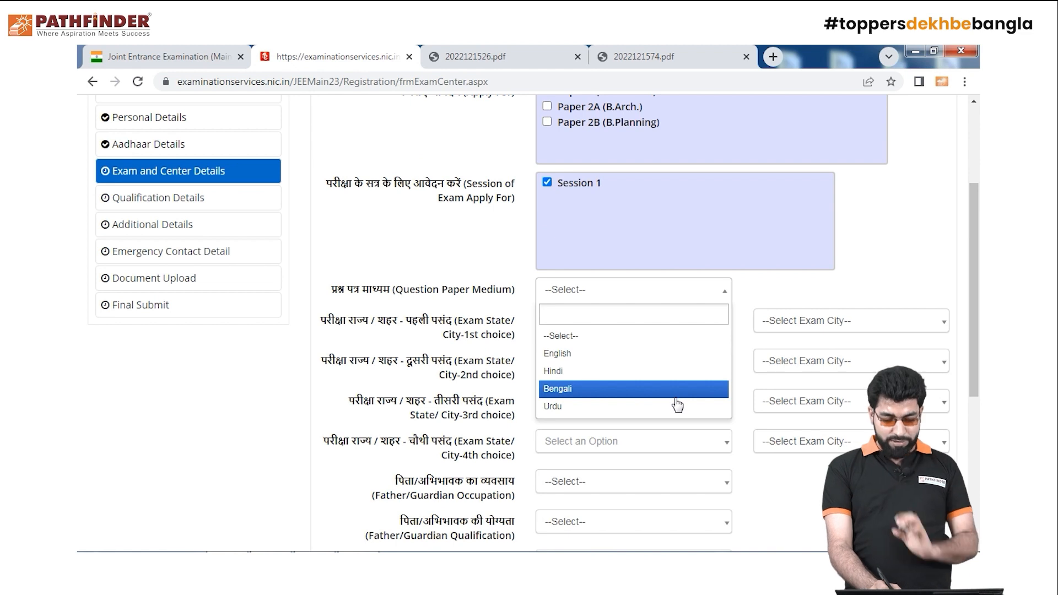
Set question paper medium to English and first exam choice to WEST BENGAL, KOLKATA
{"action": "left_click", "coordinate": [676, 355]}
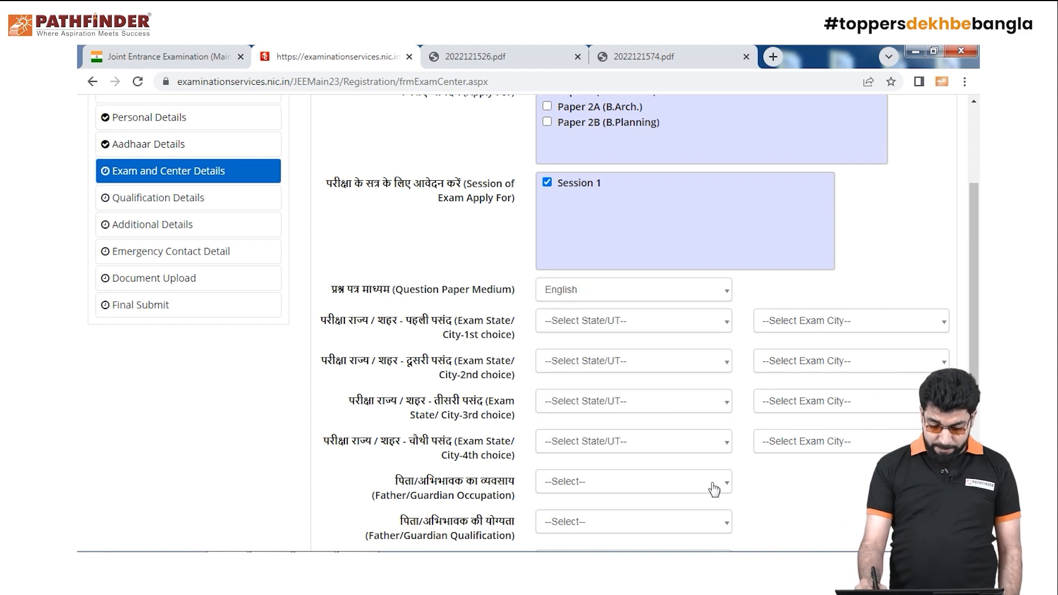
{"action": "left_click", "coordinate": [715, 323]}
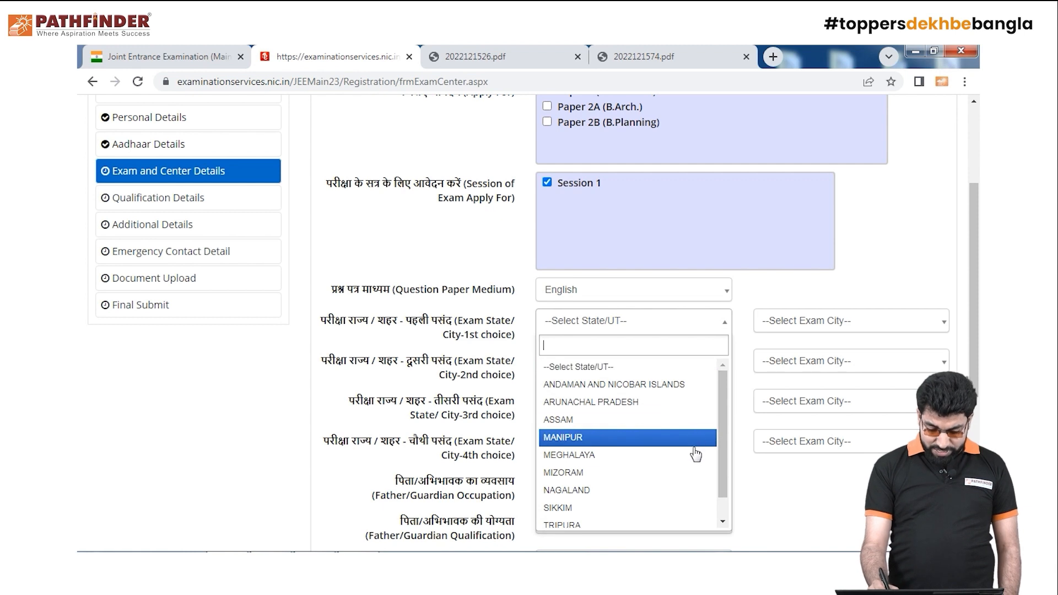
{"action": "scroll", "coordinate": [722, 411], "scroll_direction": "down", "scroll_amount": 2}
{"action": "left_click", "coordinate": [683, 518]}
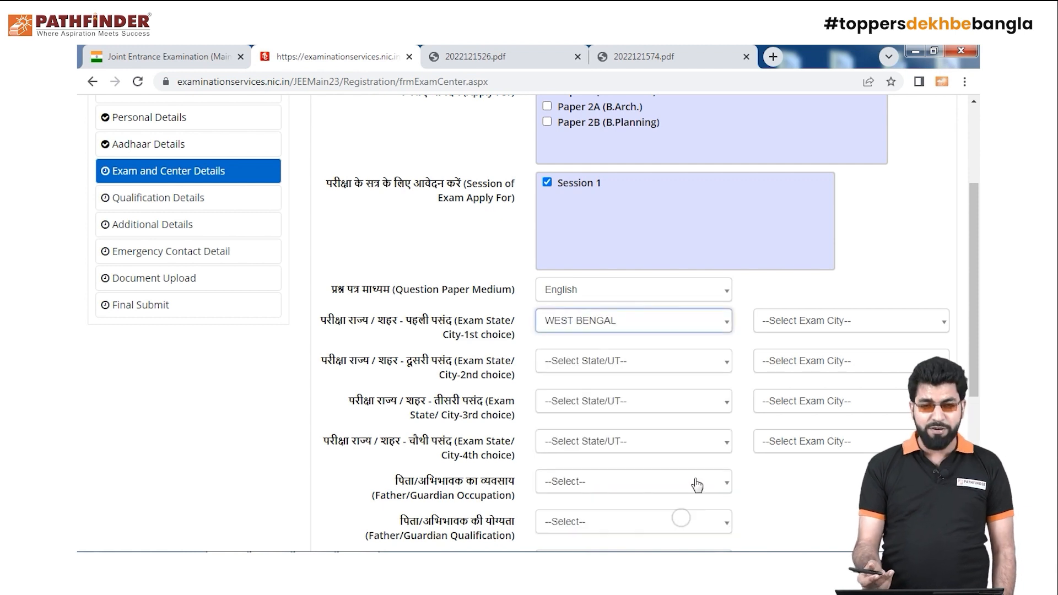
{"action": "left_click", "coordinate": [916, 325]}
{"action": "scroll", "coordinate": [805, 441], "scroll_direction": "down", "scroll_amount": 4}
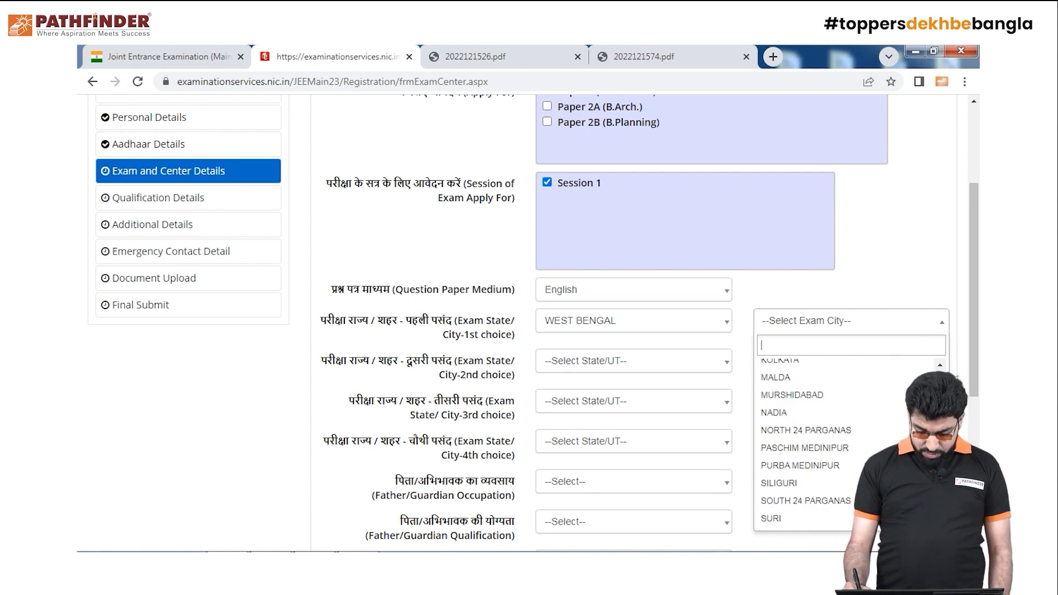
{"action": "scroll", "coordinate": [804, 441], "scroll_direction": "up", "scroll_amount": 3}
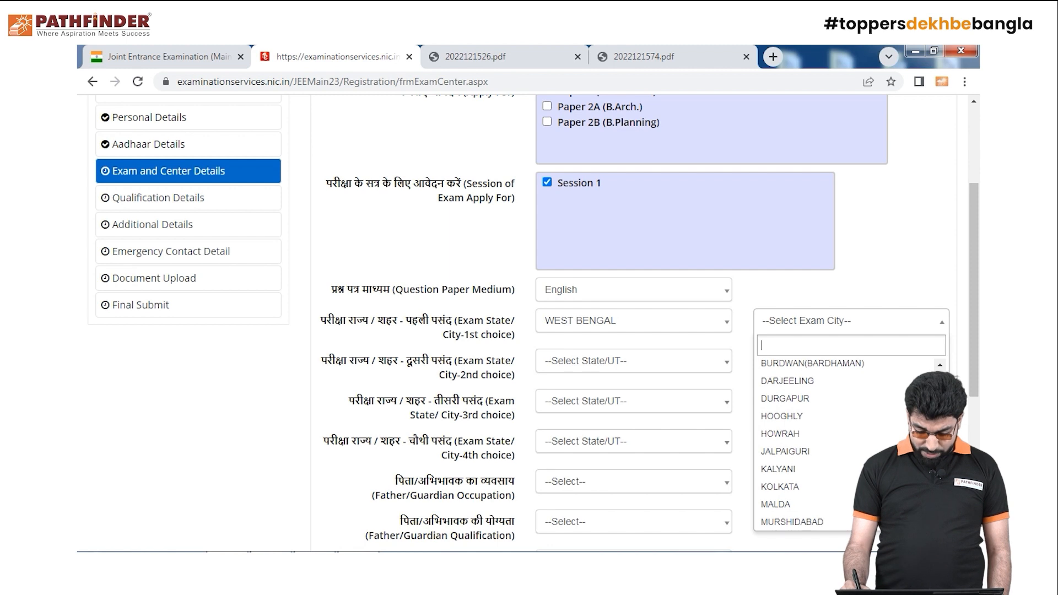
{"action": "left_click", "coordinate": [780, 486]}
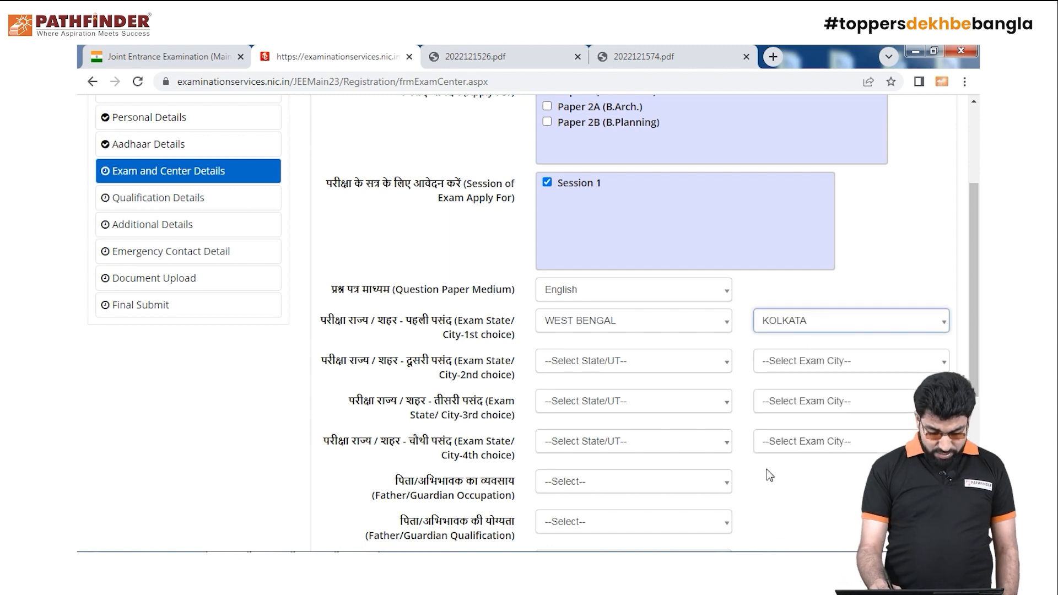
Set the 2nd exam choice to ASSAM, GUWAHATI
{"action": "left_click", "coordinate": [713, 365]}
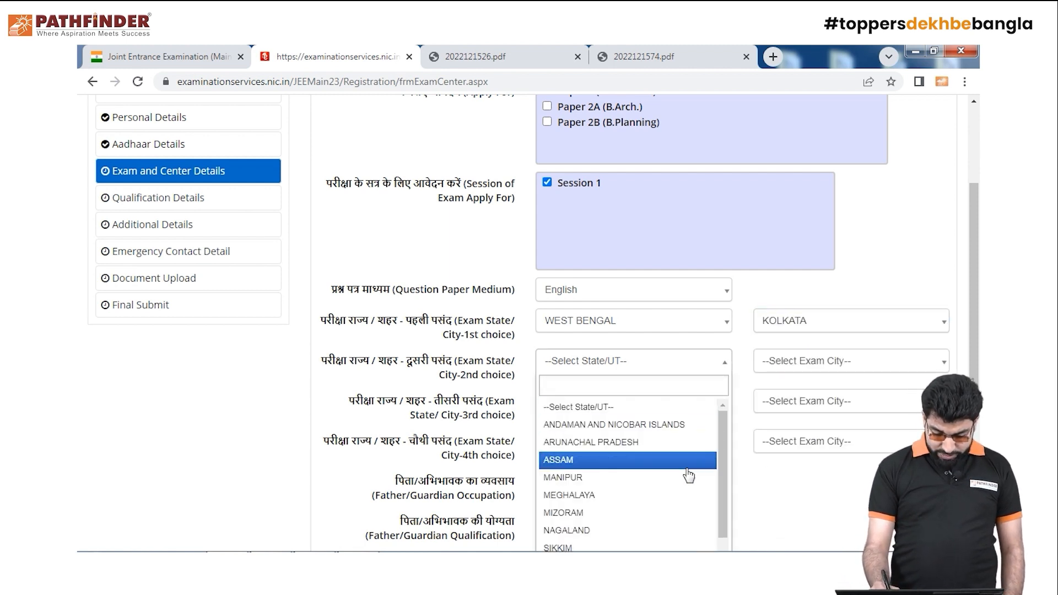
{"action": "scroll", "coordinate": [686, 485], "scroll_direction": "down", "scroll_amount": 1}
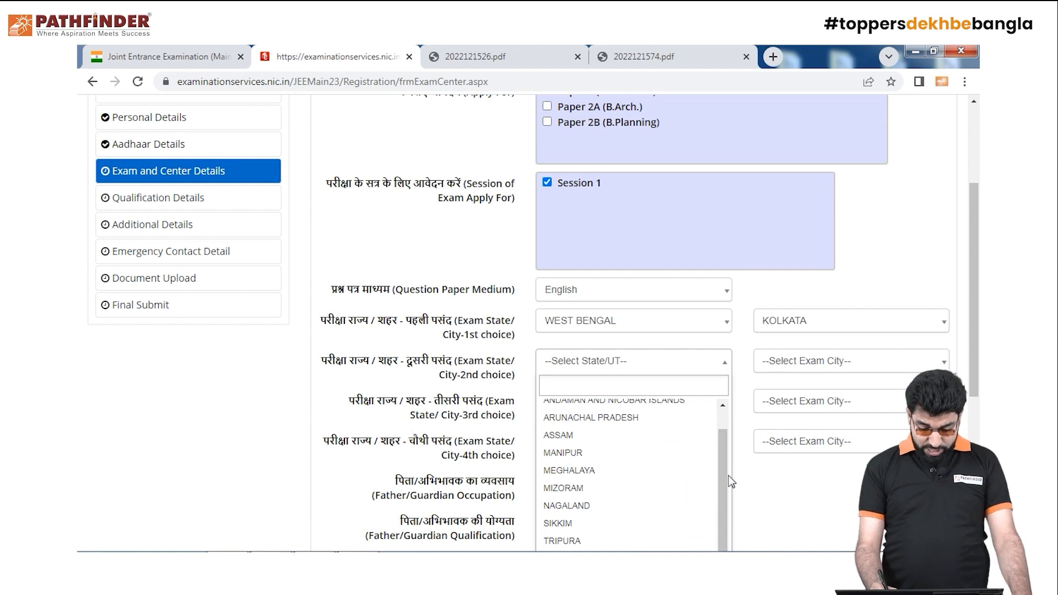
{"action": "scroll", "coordinate": [719, 452], "scroll_direction": "up", "scroll_amount": 1}
{"action": "scroll", "coordinate": [727, 496], "scroll_direction": "down", "scroll_amount": 1}
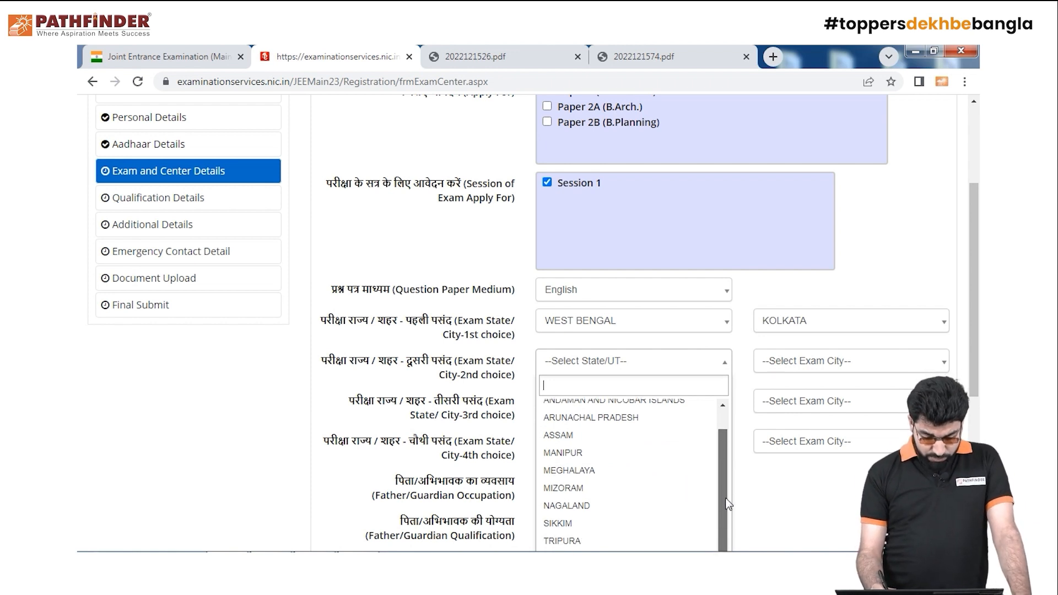
{"action": "scroll", "coordinate": [728, 510], "scroll_direction": "up", "scroll_amount": 1}
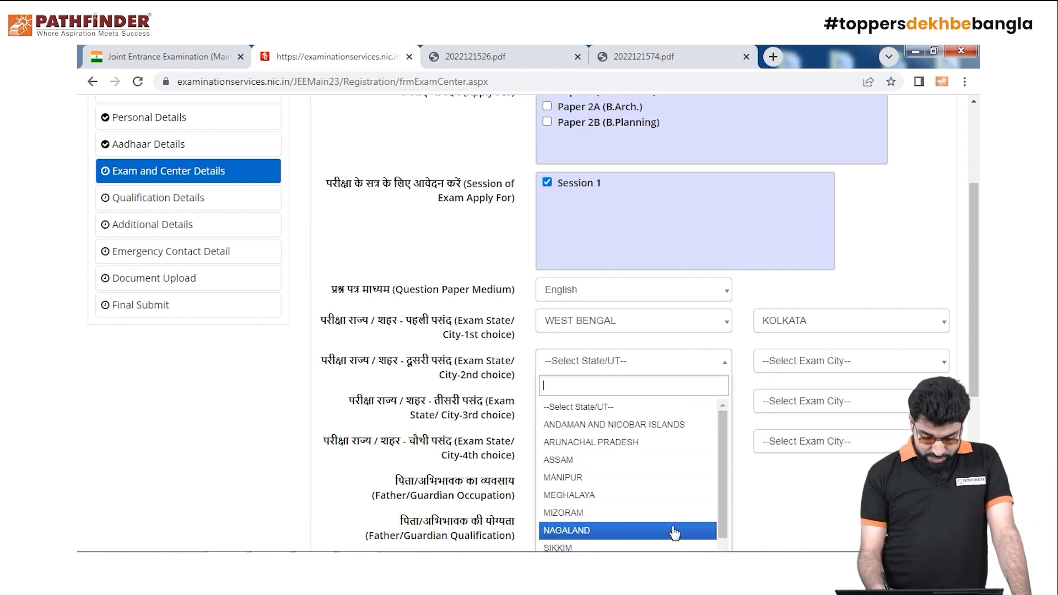
{"action": "scroll", "coordinate": [727, 508], "scroll_direction": "down", "scroll_amount": 1}
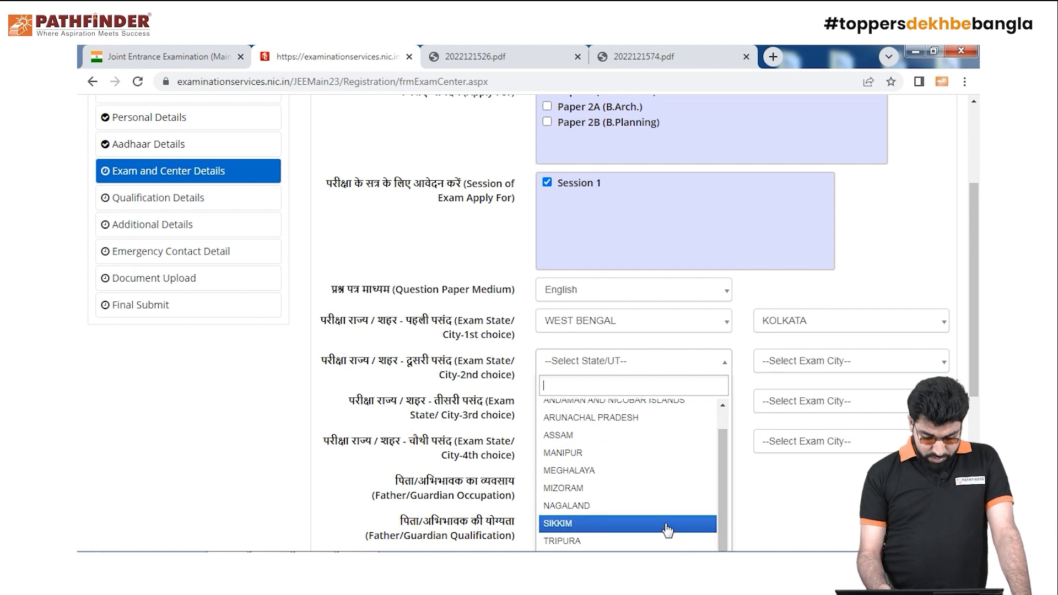
{"action": "left_click", "coordinate": [653, 434]}
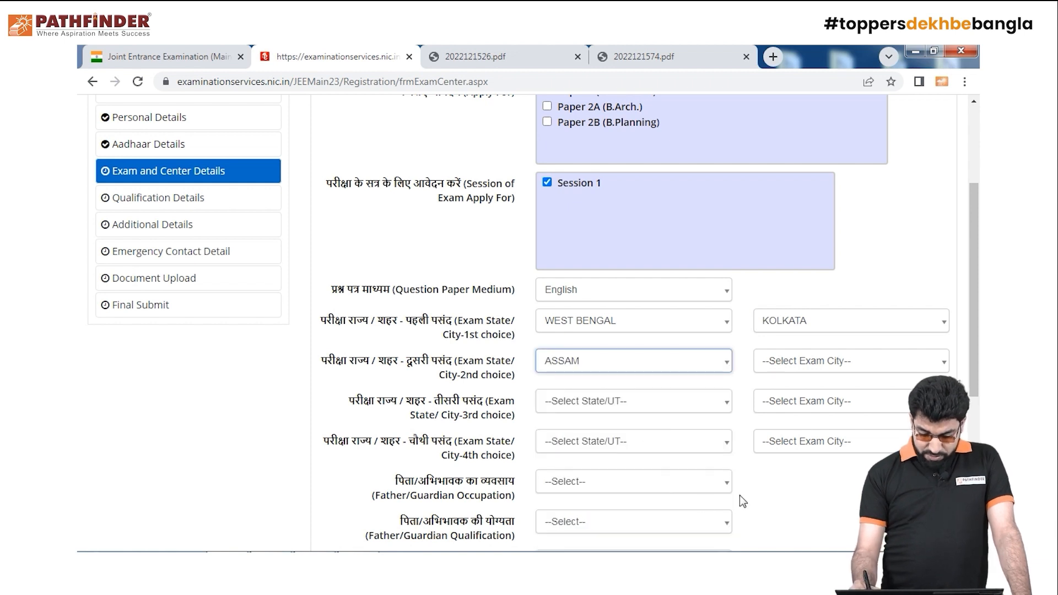
{"action": "left_click", "coordinate": [880, 362]}
{"action": "left_click", "coordinate": [894, 424]}
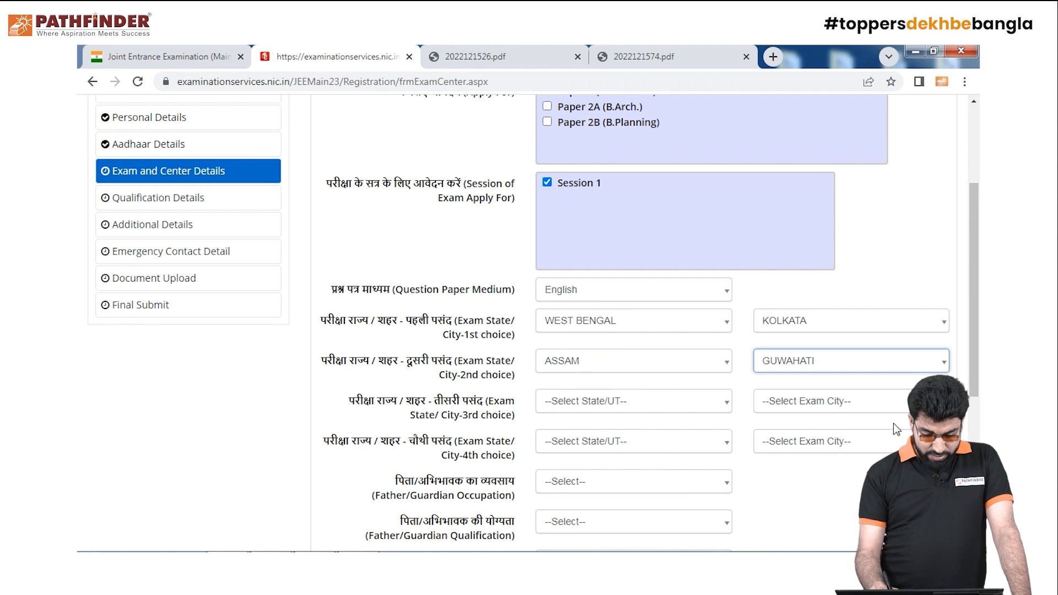
Set the 3rd exam choice to WEST BENGAL, DURGAPUR
{"action": "left_click", "coordinate": [716, 406]}
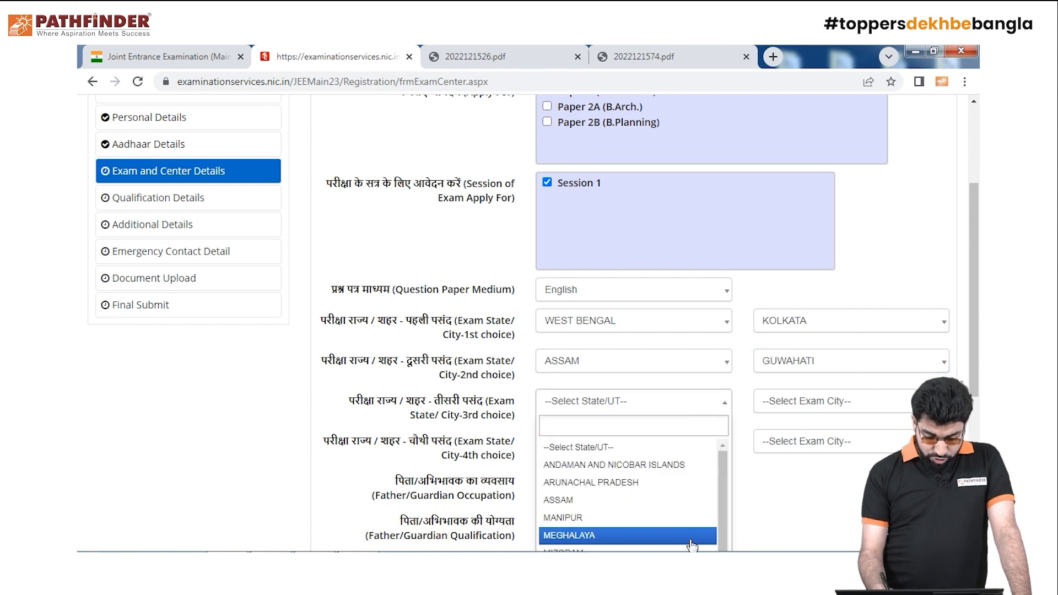
{"action": "left_click_drag", "start_coordinate": [722, 491], "coordinate": [722, 518]}
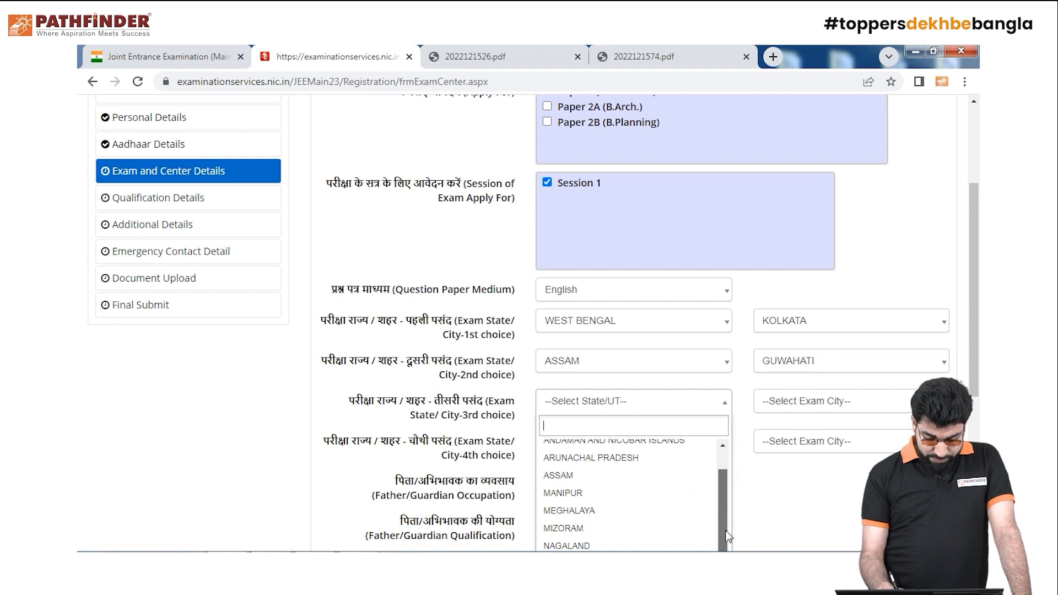
{"action": "left_click_drag", "start_coordinate": [974, 356], "coordinate": [974, 432]}
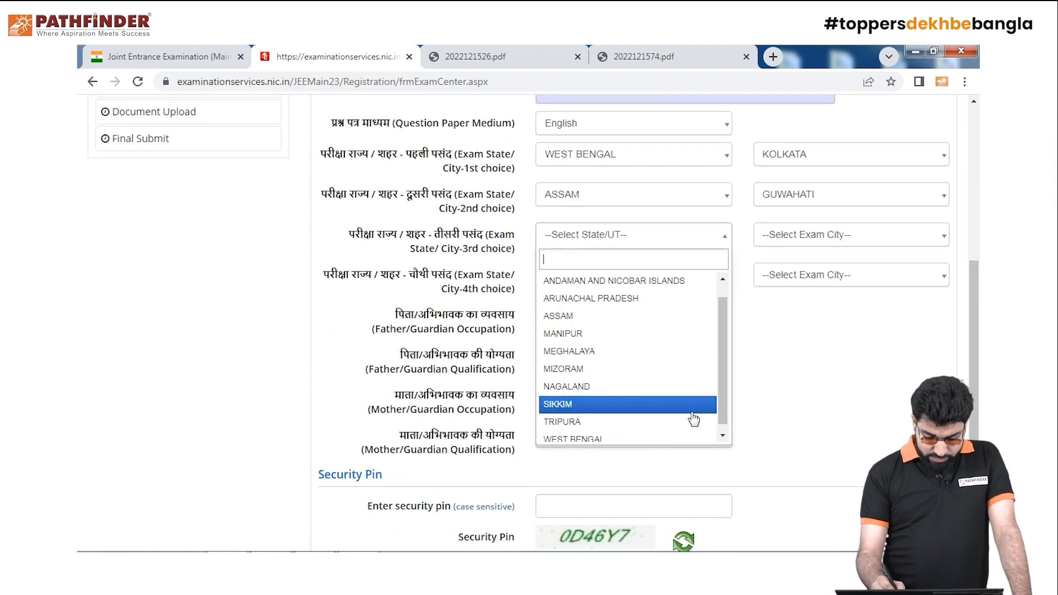
{"action": "left_click", "coordinate": [661, 432]}
{"action": "left_click", "coordinate": [895, 236]}
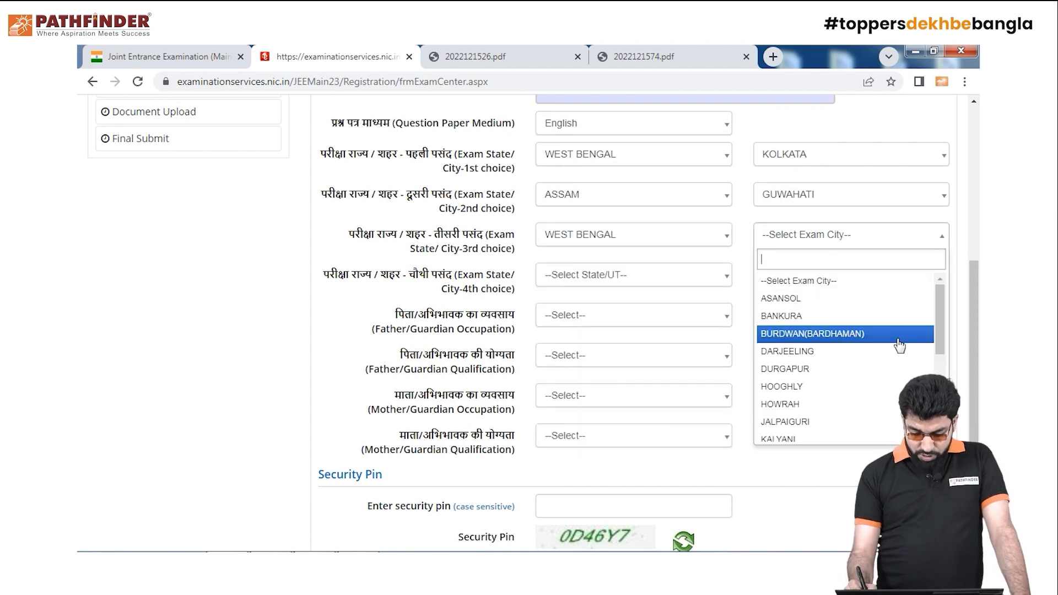
{"action": "left_click", "coordinate": [893, 368]}
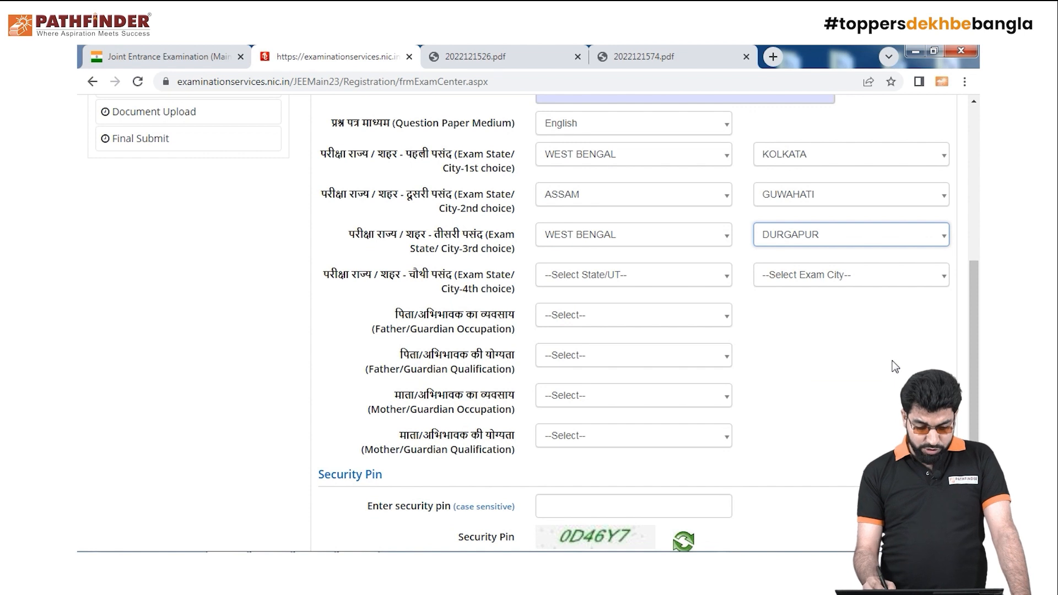
Change the 2nd exam choice to WEST BENGAL, HOOGHLY
{"action": "left_click", "coordinate": [719, 202]}
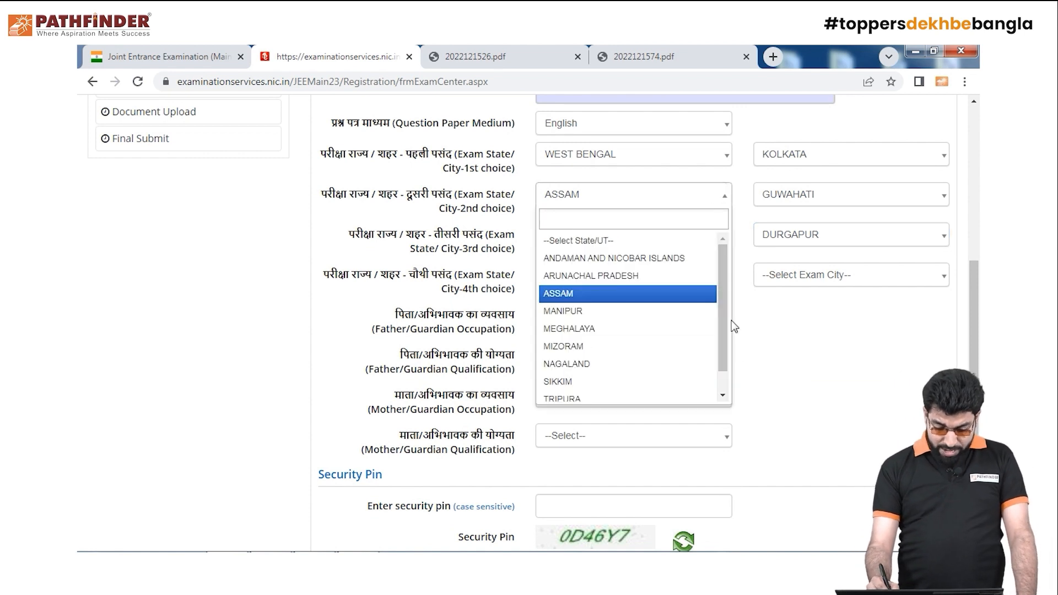
{"action": "scroll", "coordinate": [727, 331], "scroll_direction": "down", "scroll_amount": 2}
{"action": "left_click", "coordinate": [692, 391]}
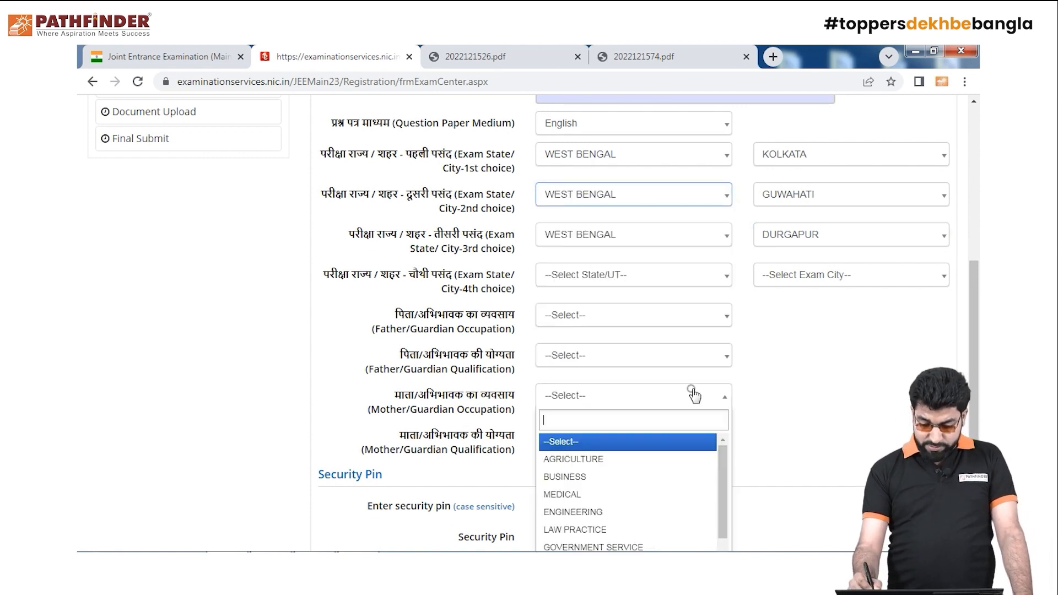
{"action": "left_click", "coordinate": [883, 205]}
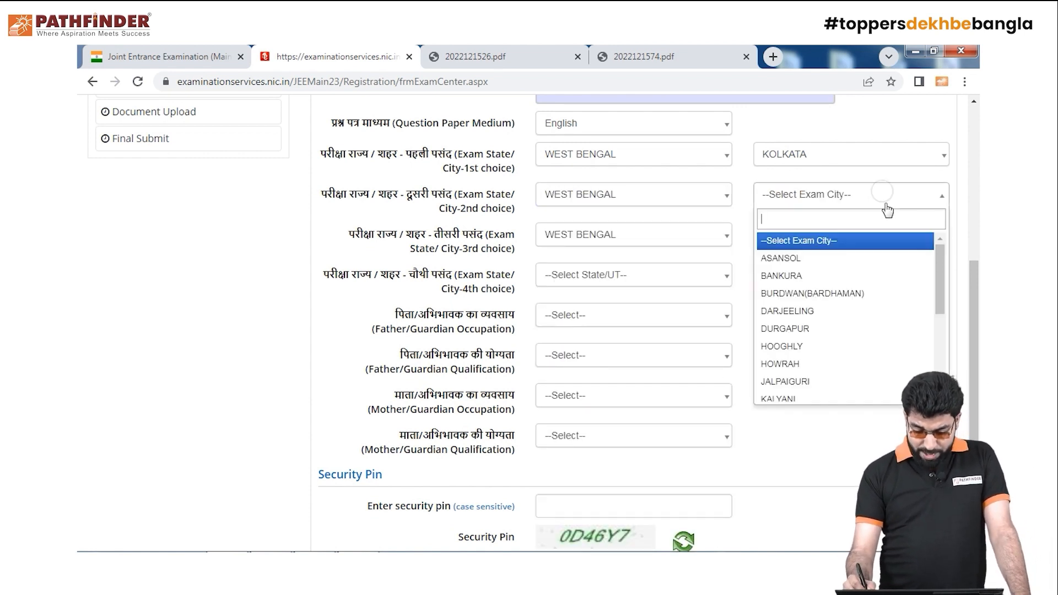
{"action": "left_click", "coordinate": [882, 346]}
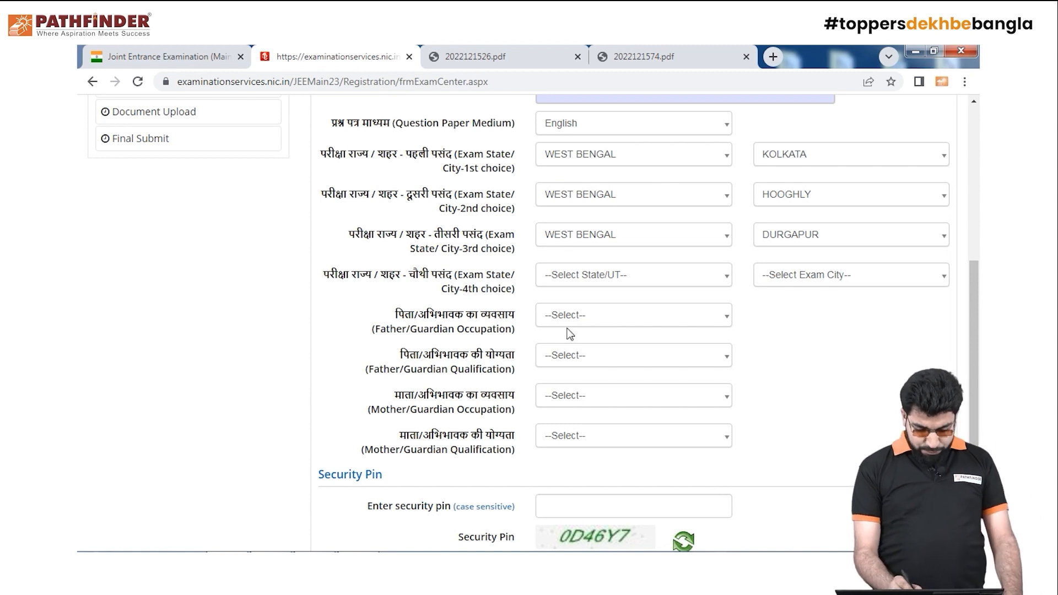
Set the 4th exam choice to WEST BENGAL, ASANSOL
{"action": "left_click", "coordinate": [721, 279]}
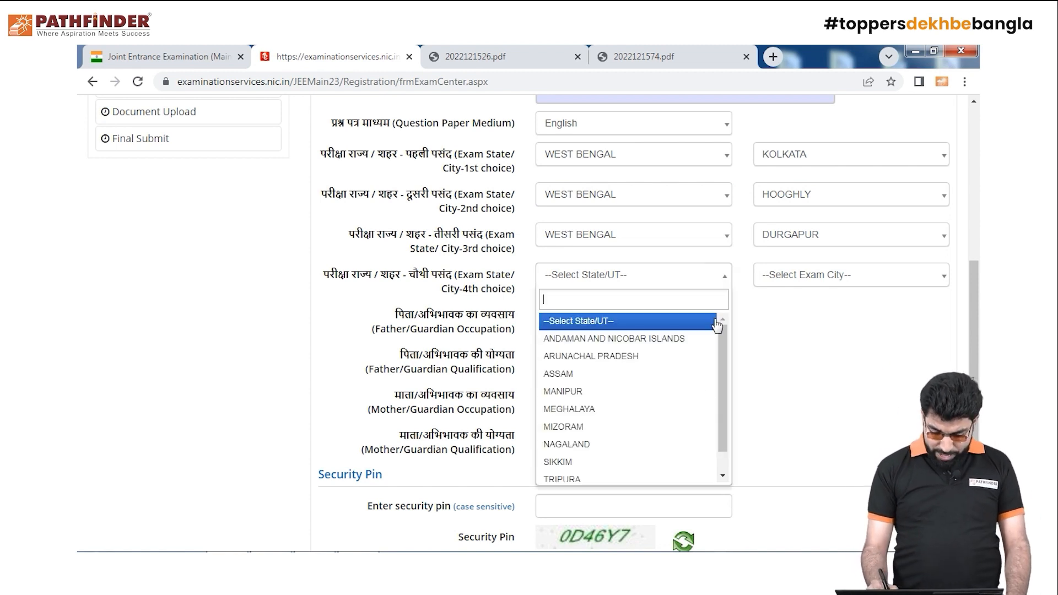
{"action": "scroll", "coordinate": [725, 444], "scroll_direction": "down", "scroll_amount": 2}
{"action": "left_click", "coordinate": [683, 473]}
{"action": "left_click", "coordinate": [889, 274]}
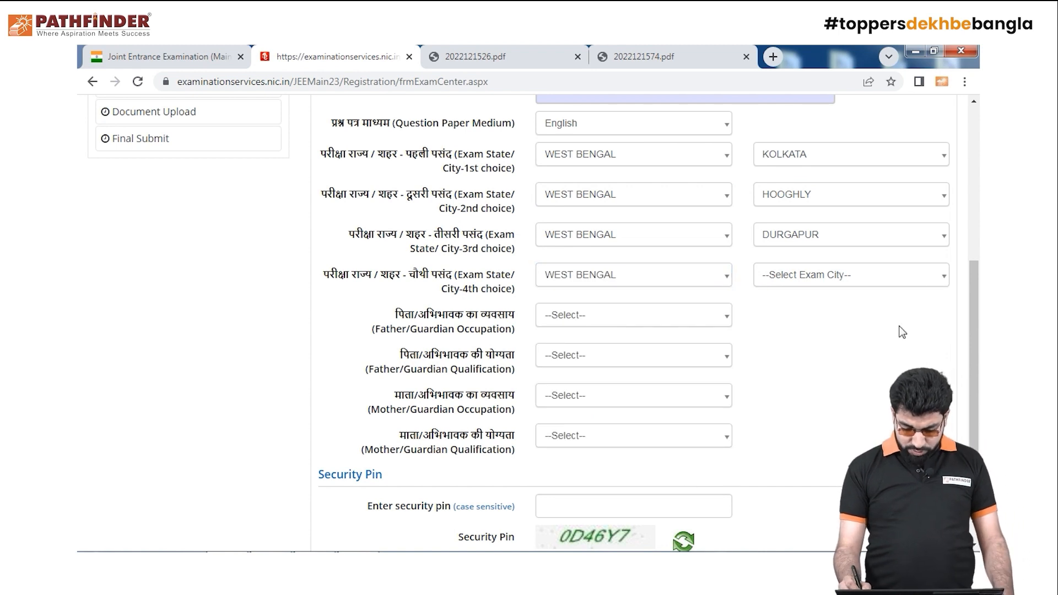
{"action": "left_click", "coordinate": [921, 280]}
{"action": "left_click", "coordinate": [898, 339]}
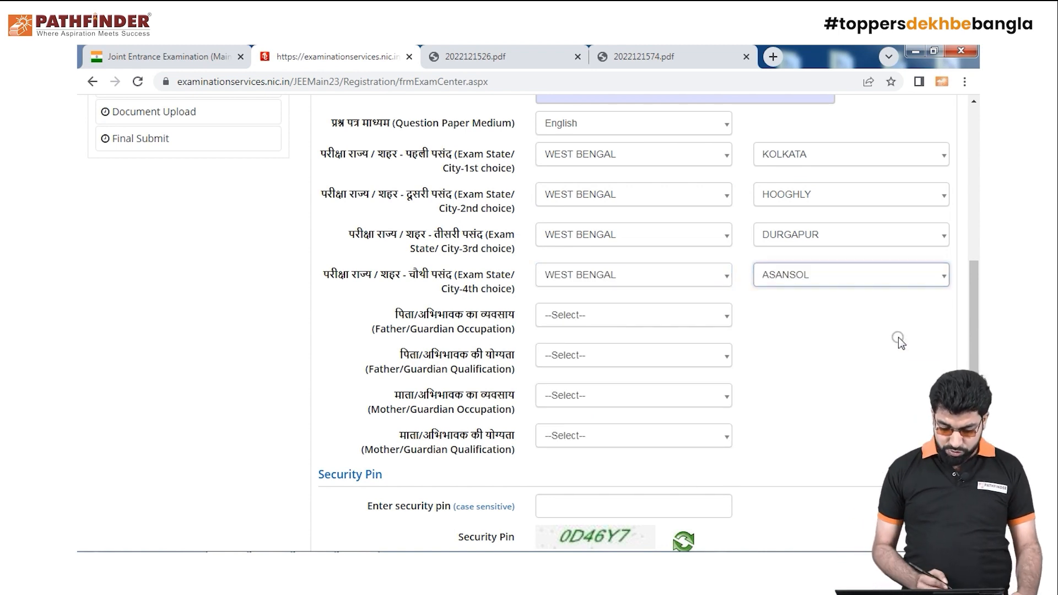
Set father's occupation to AGRICULTURE and qualification to GRADUATE
{"action": "left_click", "coordinate": [724, 322]}
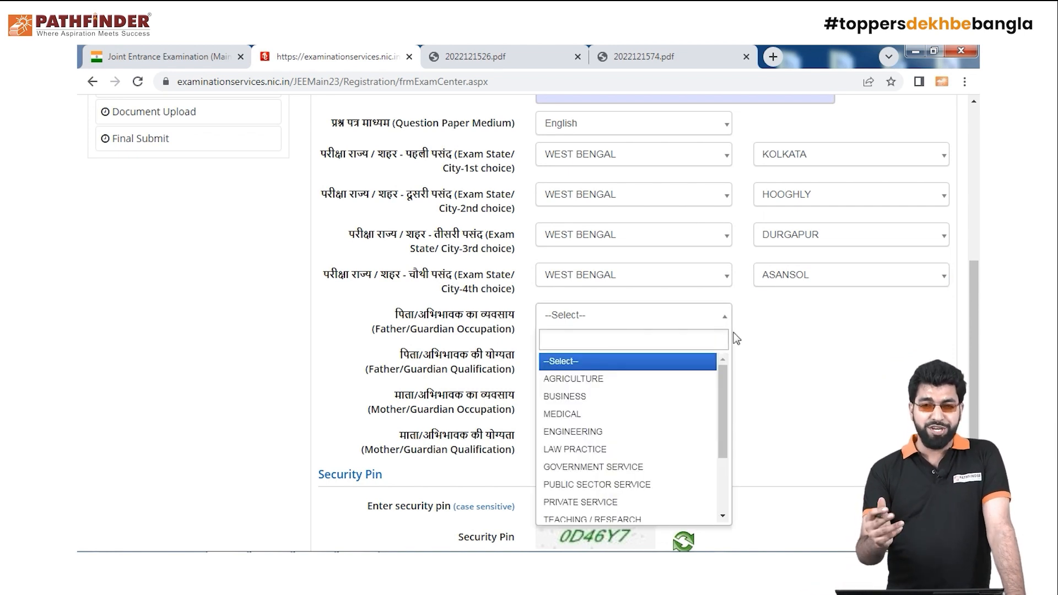
{"action": "left_click", "coordinate": [651, 379]}
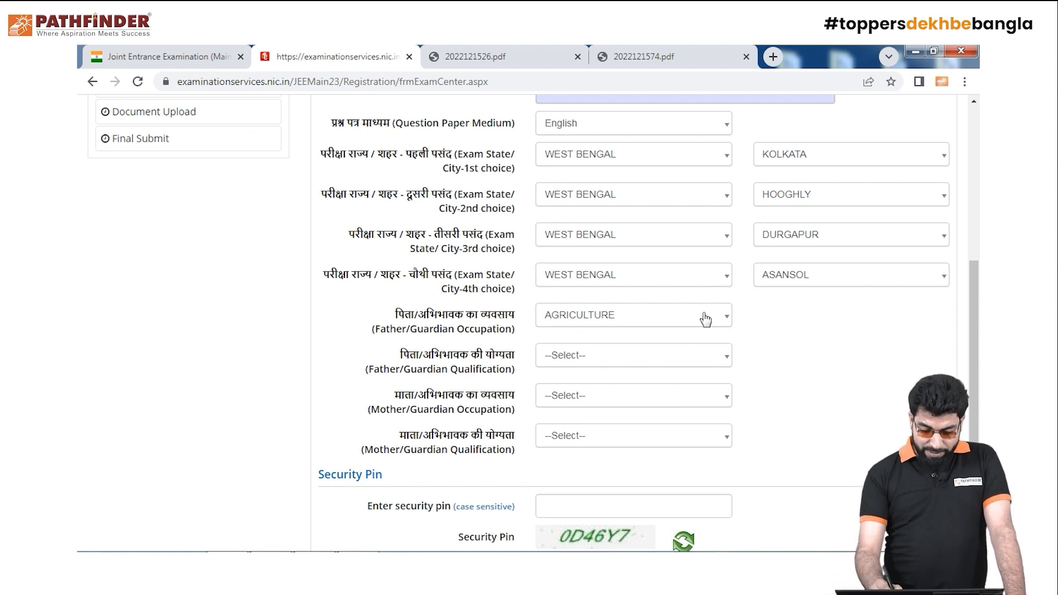
{"action": "left_click", "coordinate": [722, 362]}
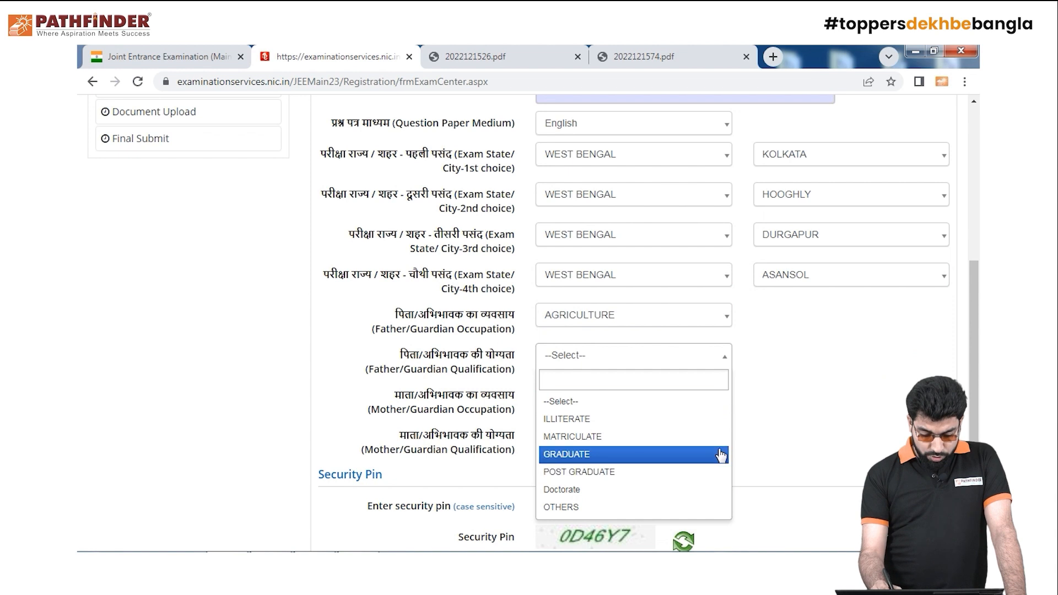
{"action": "left_click", "coordinate": [665, 454]}
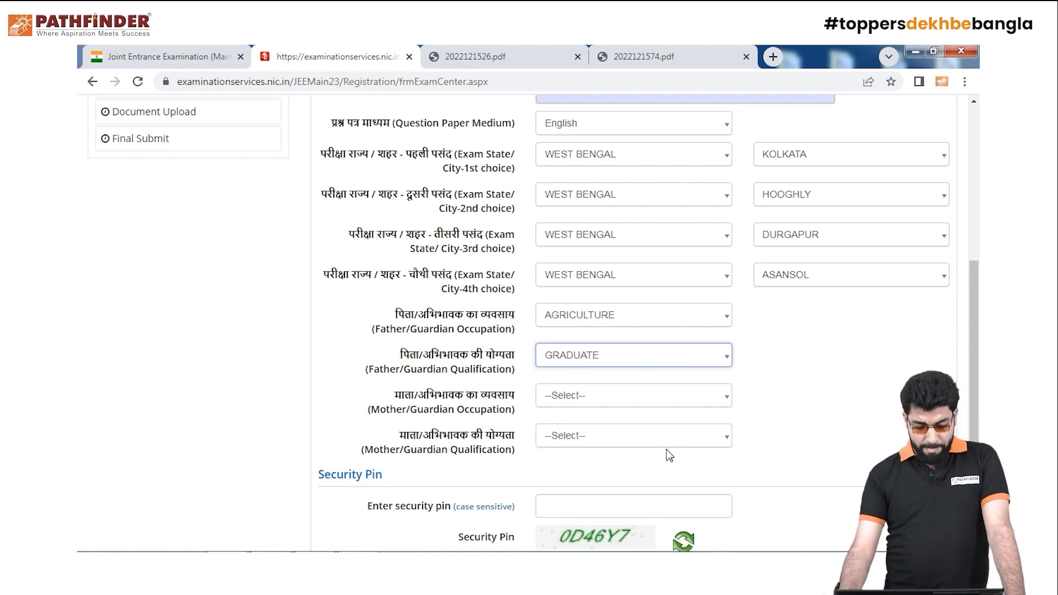
Set mother's occupation to BUSINESS and qualification to GRADUATE
{"action": "left_click", "coordinate": [733, 399]}
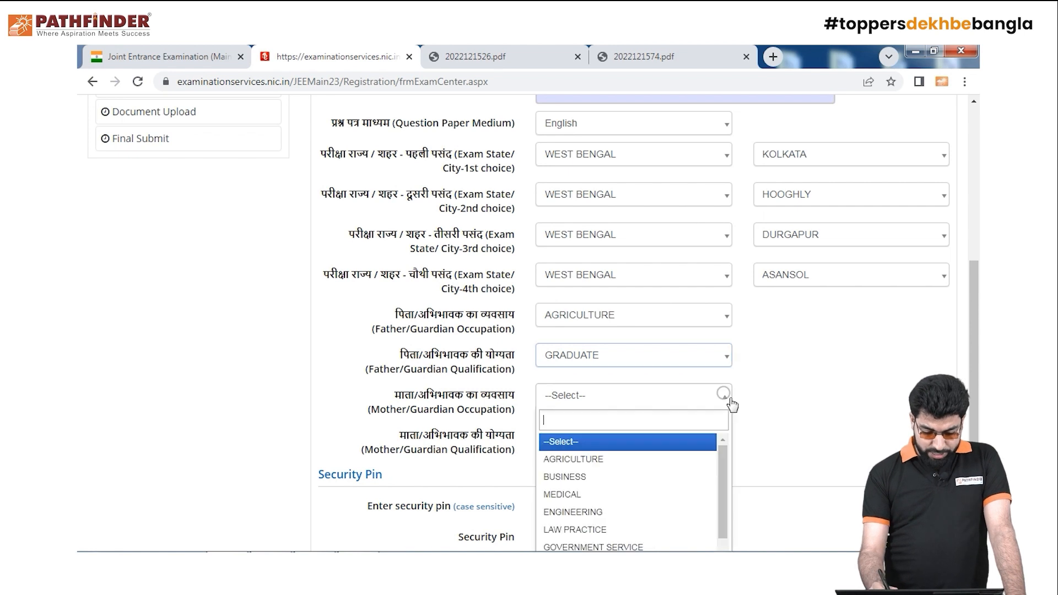
{"action": "left_click", "coordinate": [691, 476]}
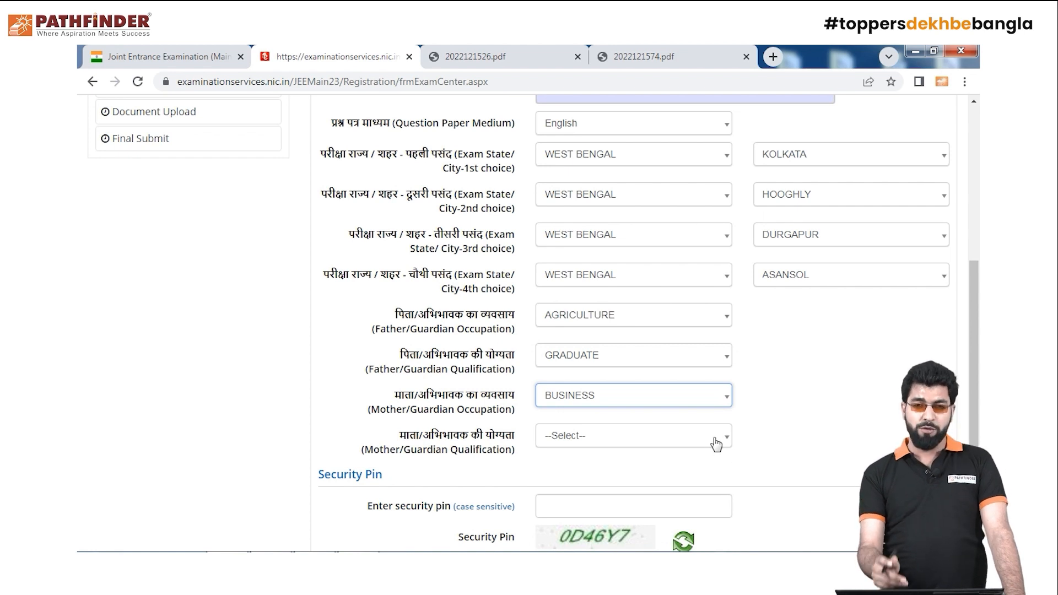
{"action": "left_click", "coordinate": [717, 437]}
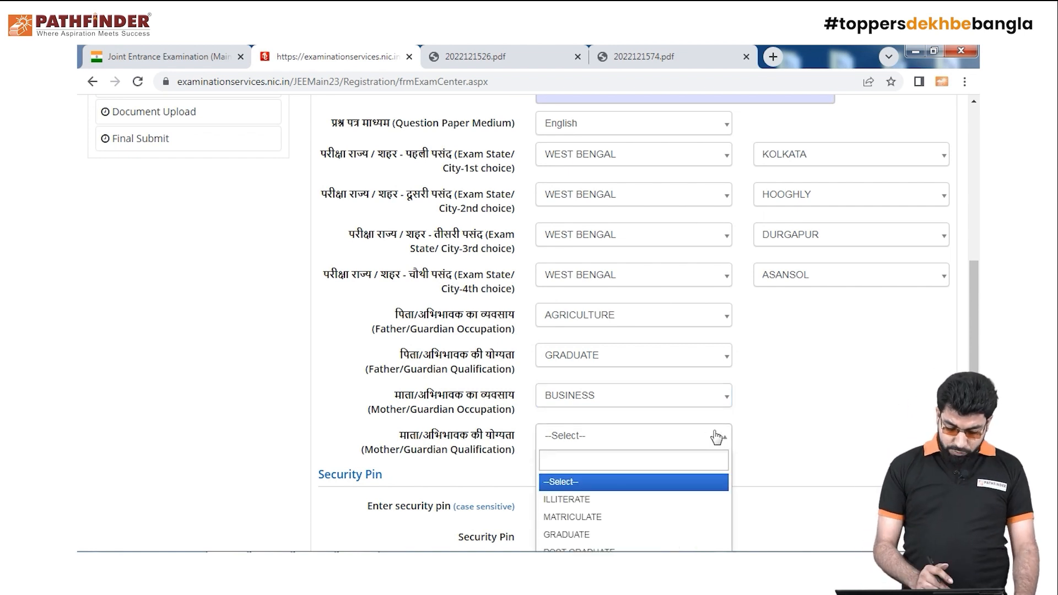
{"action": "left_click", "coordinate": [665, 535]}
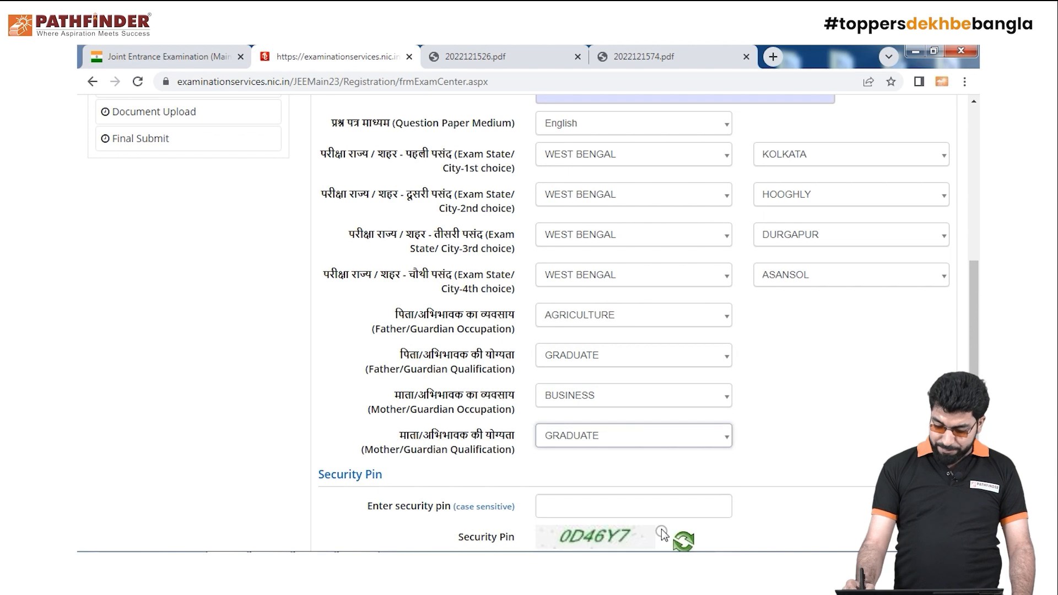
{"action": "scroll", "coordinate": [633, 330], "scroll_direction": "down", "scroll_amount": 1}
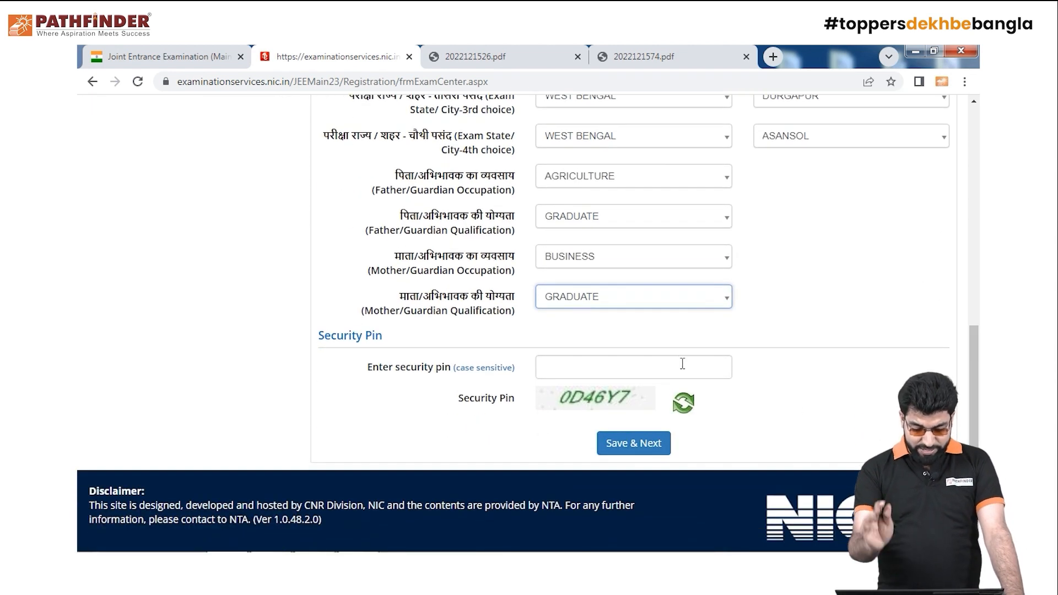
Enter the security pin, save the exam and centre details, and confirm Yes
{"action": "left_click", "coordinate": [683, 364]}
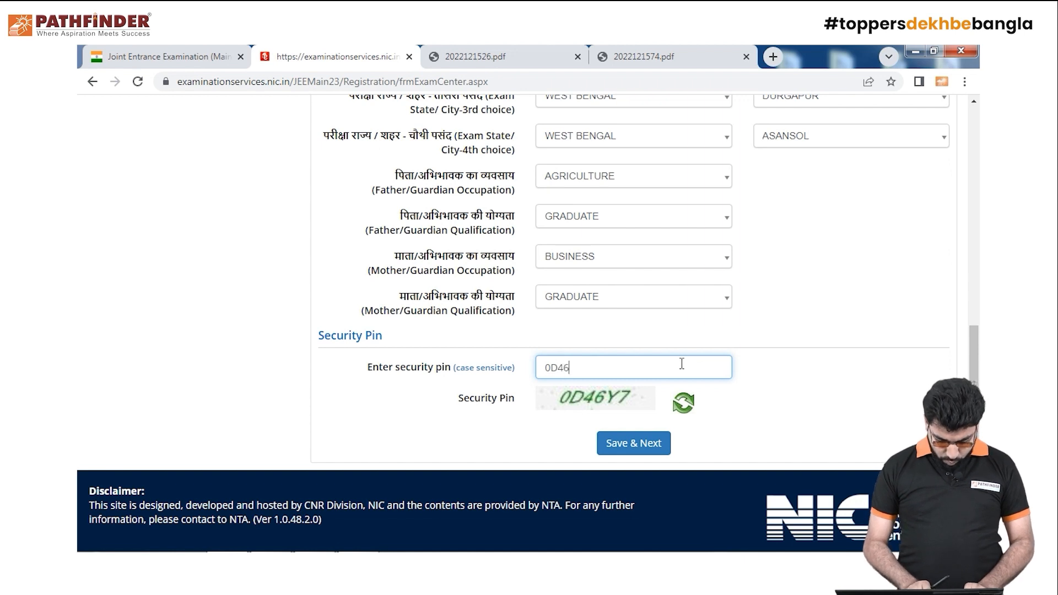
{"action": "left_click", "coordinate": [640, 444]}
{"action": "left_click", "coordinate": [503, 353]}
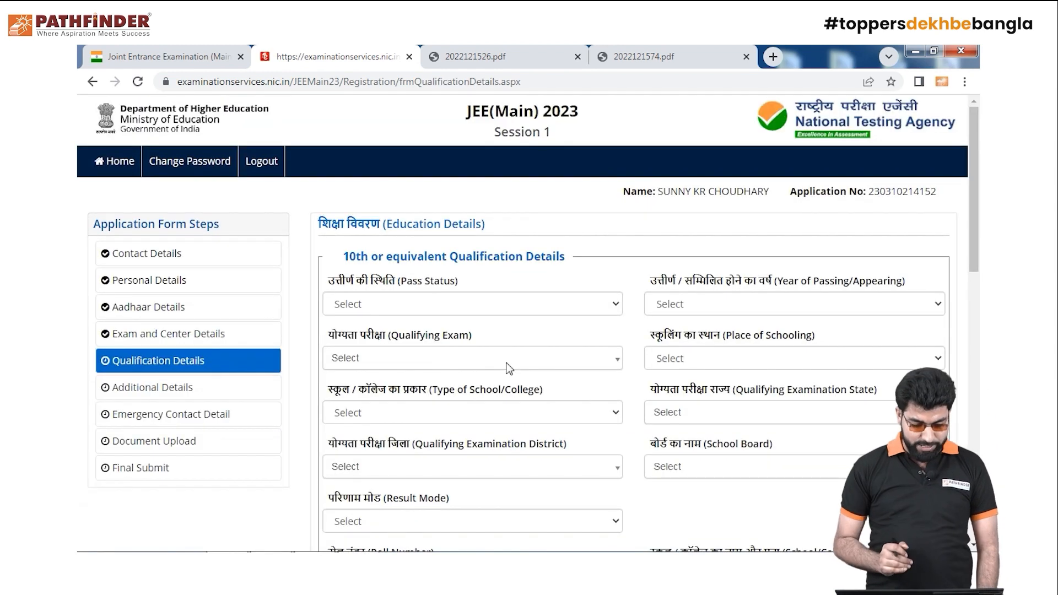
Mark the 10th qualification as Passed in year 2021
{"action": "left_click_drag", "start_coordinate": [976, 251], "coordinate": [977, 271]}
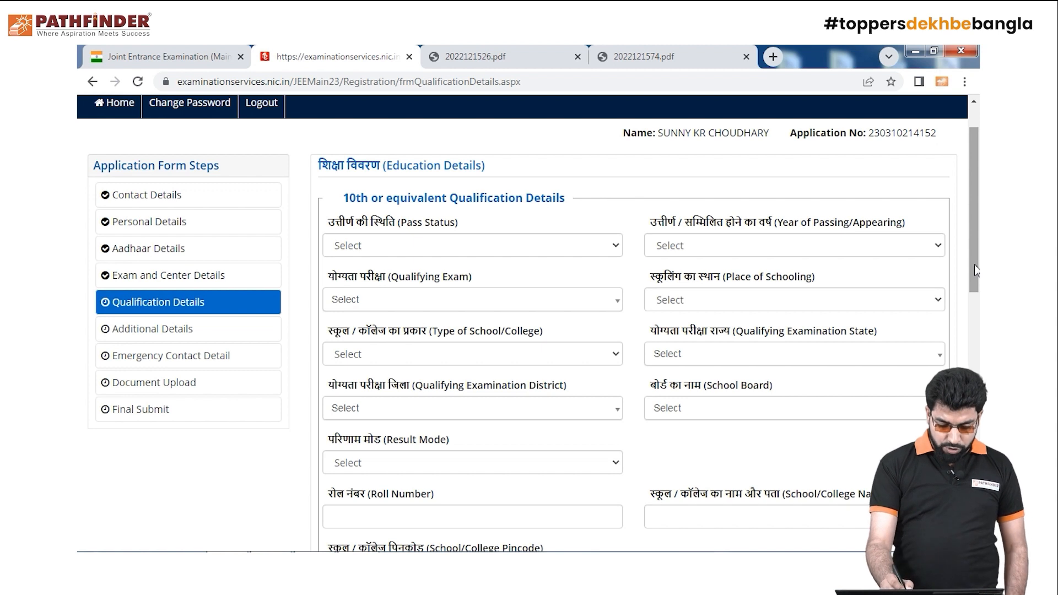
{"action": "left_click", "coordinate": [612, 245]}
{"action": "left_click", "coordinate": [580, 278]}
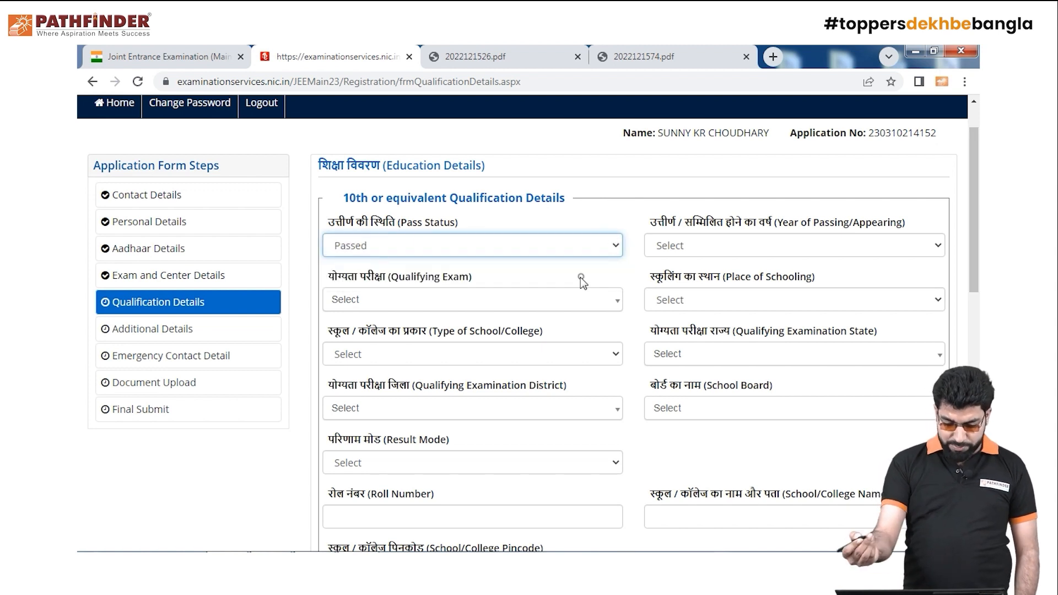
{"action": "left_click", "coordinate": [928, 245]}
{"action": "left_click", "coordinate": [928, 248]}
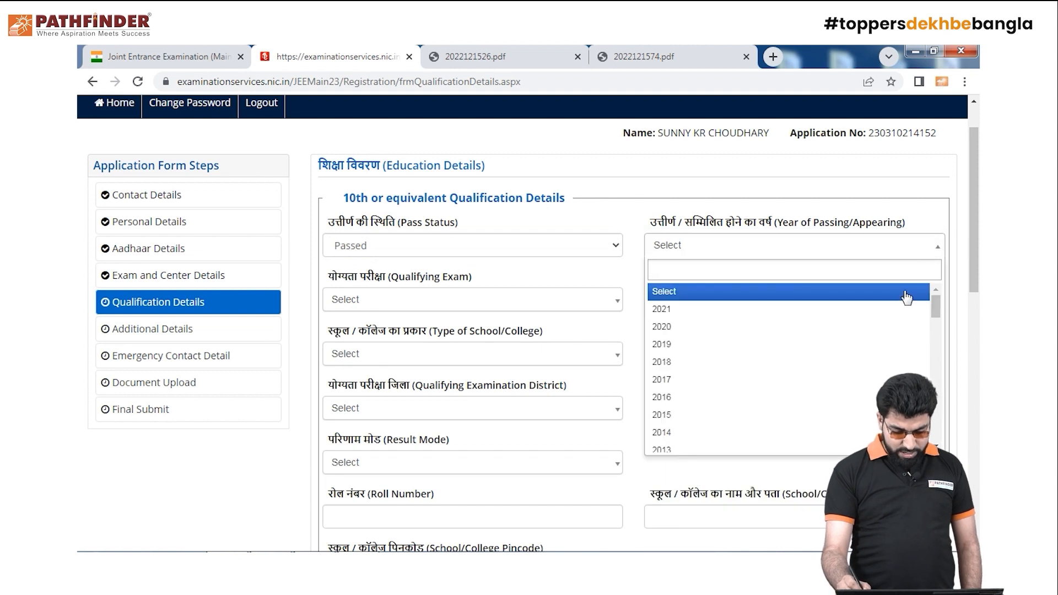
{"action": "left_click", "coordinate": [904, 308]}
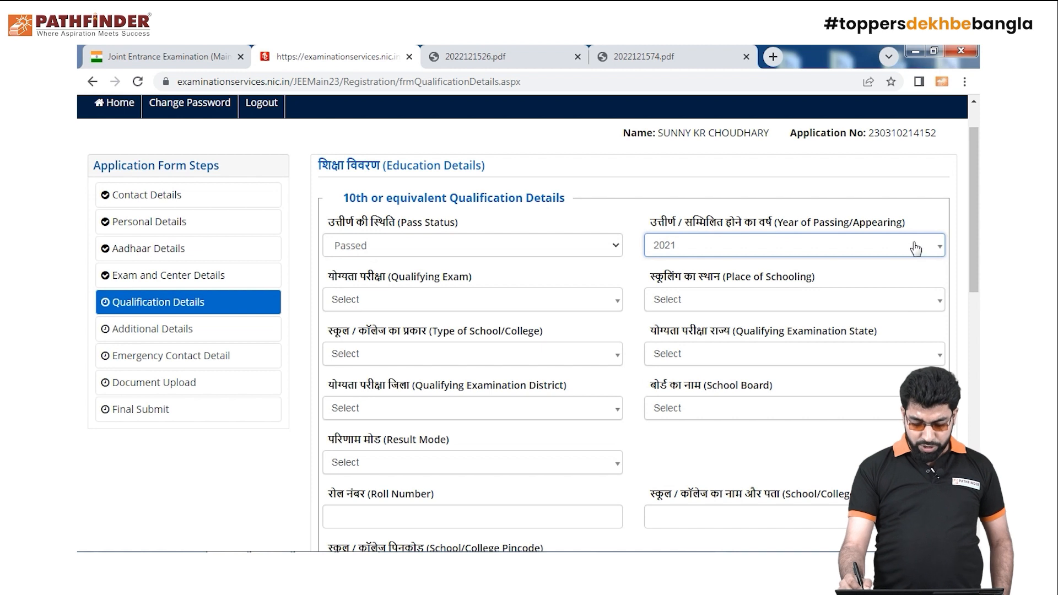
{"action": "left_click", "coordinate": [913, 245]}
{"action": "left_click", "coordinate": [882, 312]}
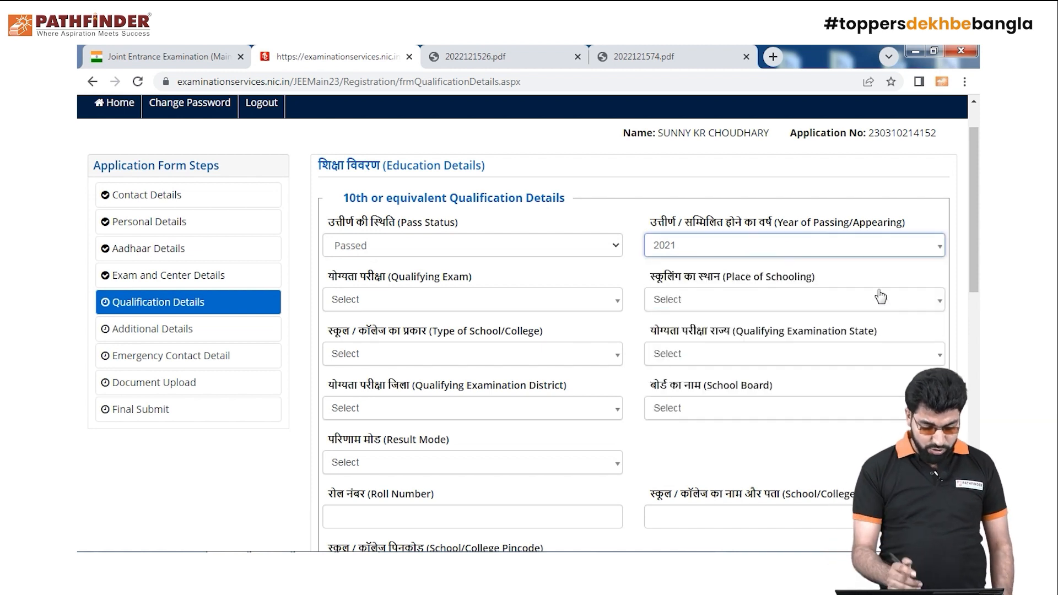
Choose 10th or Equivalent, Urban schooling and Government School type
{"action": "left_click", "coordinate": [608, 304]}
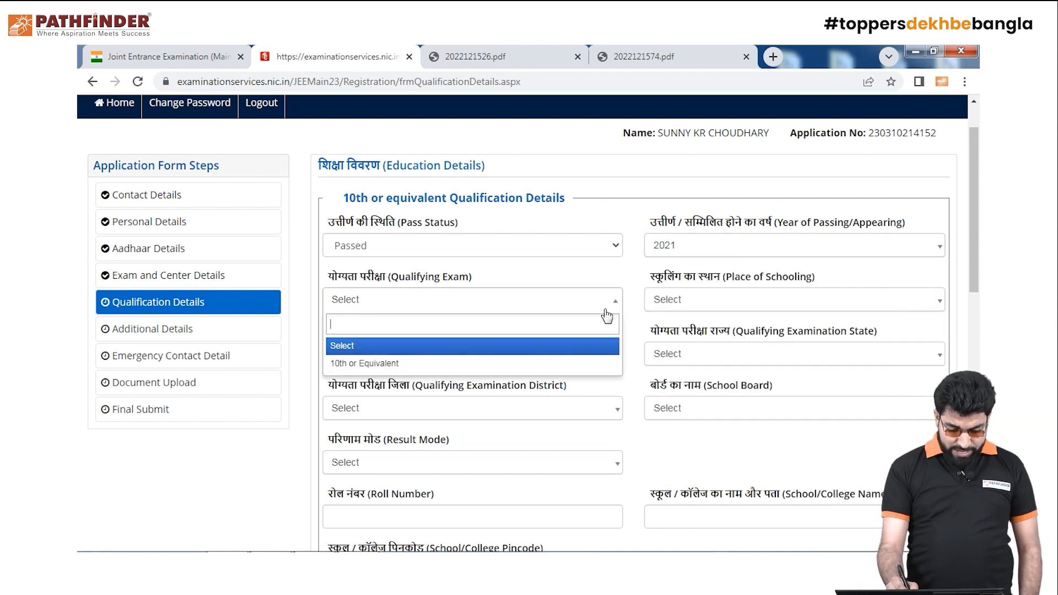
{"action": "left_click", "coordinate": [584, 362]}
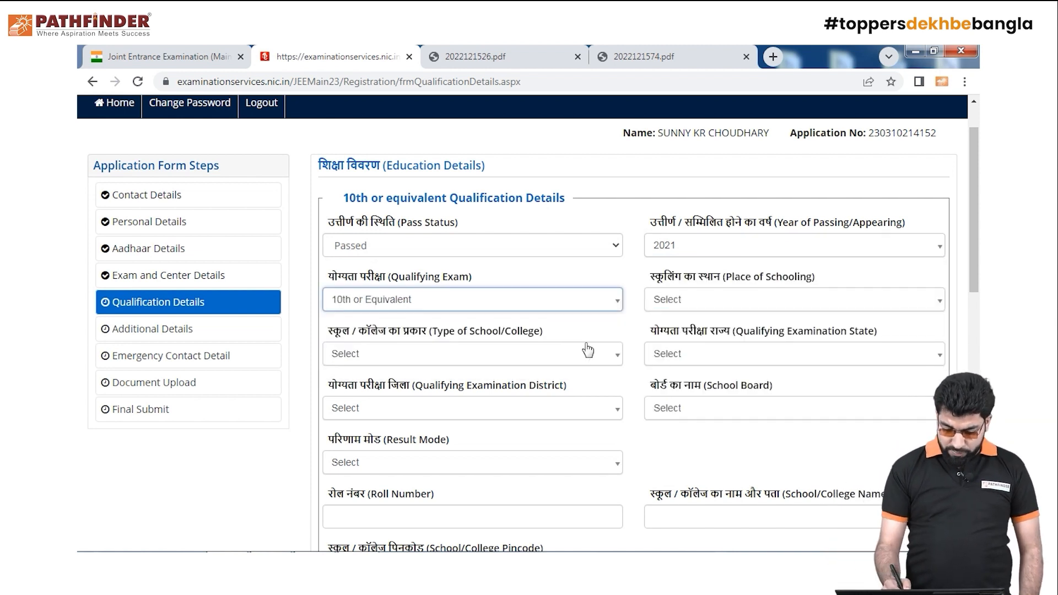
{"action": "left_click", "coordinate": [881, 305]}
{"action": "left_click", "coordinate": [899, 304]}
{"action": "left_click", "coordinate": [904, 303]}
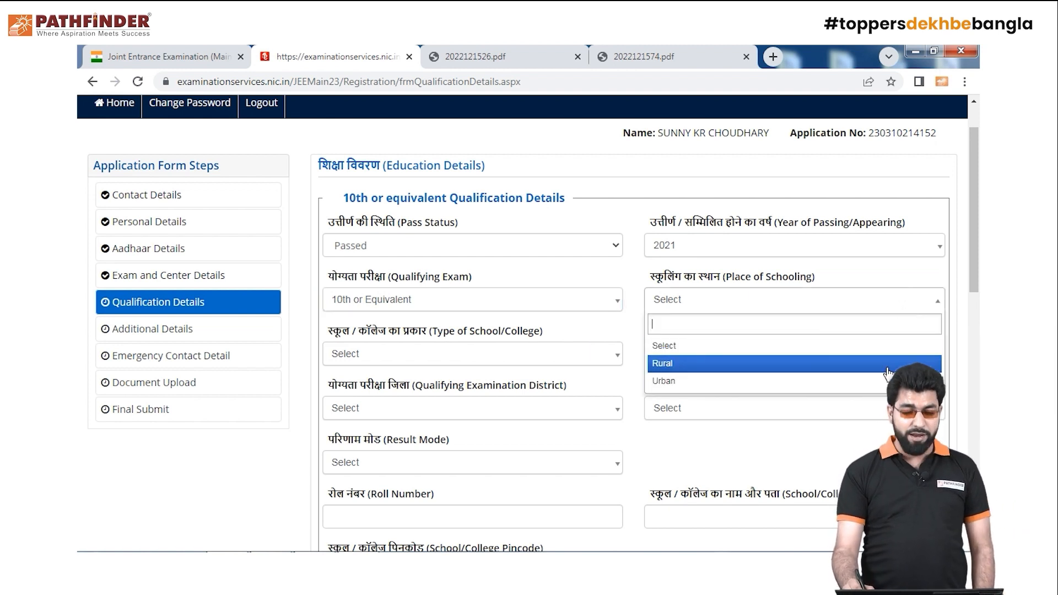
{"action": "left_click", "coordinate": [887, 381]}
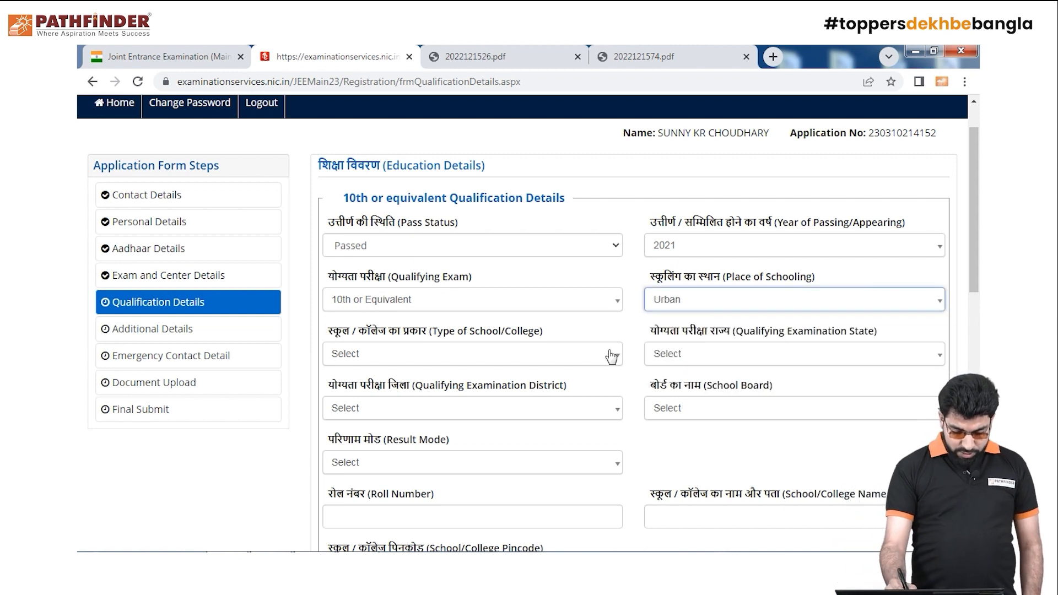
{"action": "left_click", "coordinate": [594, 361]}
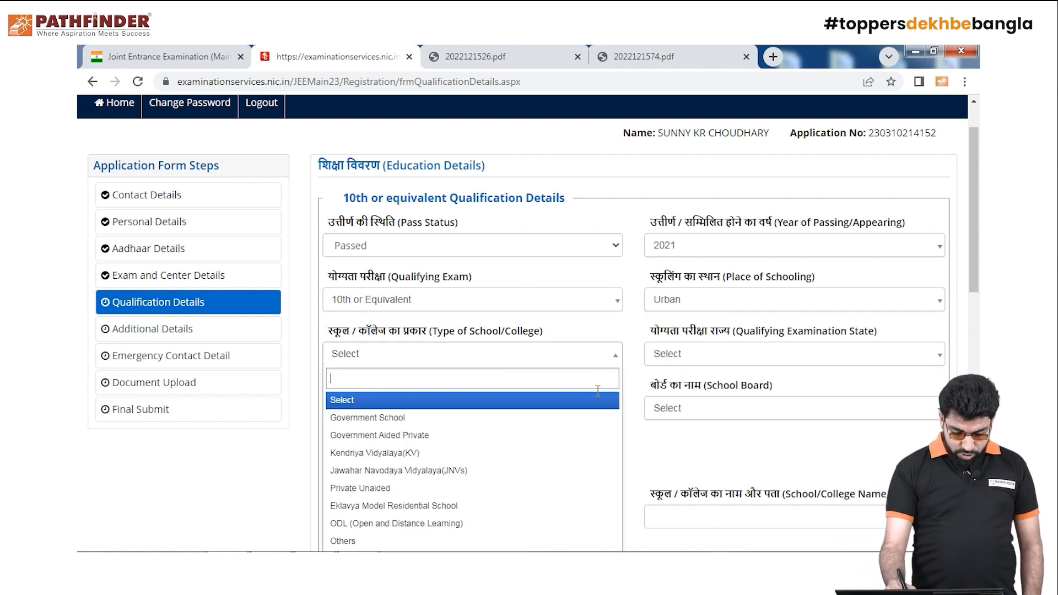
{"action": "left_click", "coordinate": [584, 423]}
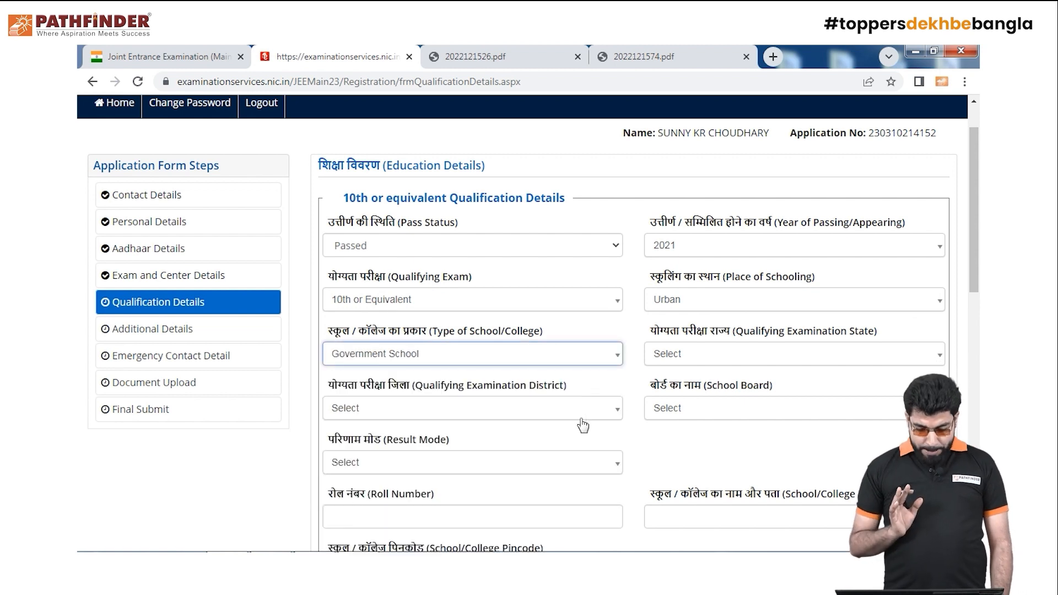
Set the qualifying exam state to WEST BENGAL and district to BANKURA
{"action": "left_click", "coordinate": [923, 351]}
{"action": "left_click", "coordinate": [923, 355]}
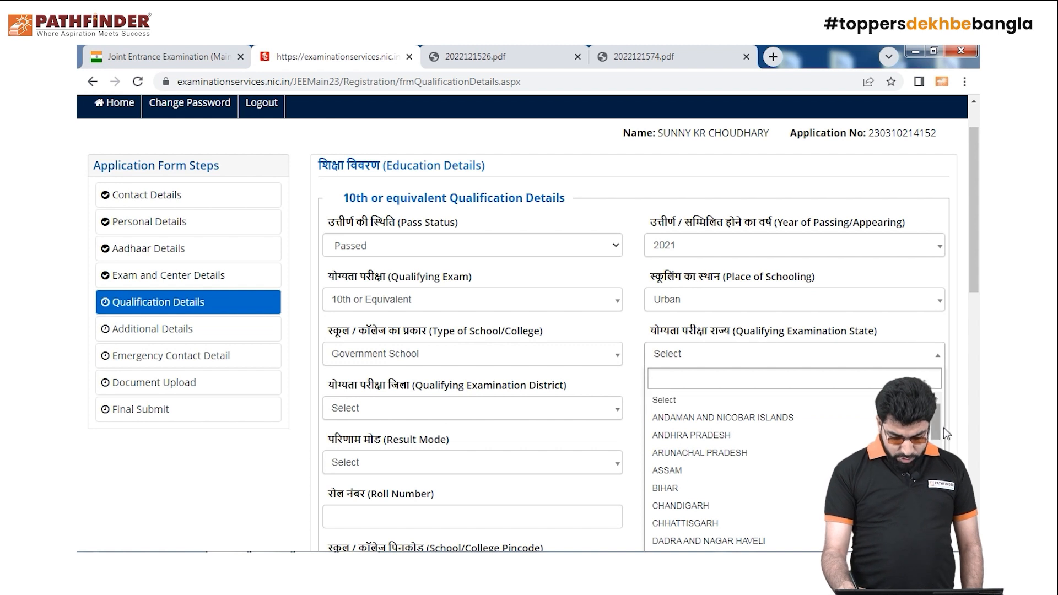
{"action": "scroll", "coordinate": [940, 423], "scroll_direction": "down", "scroll_amount": 8}
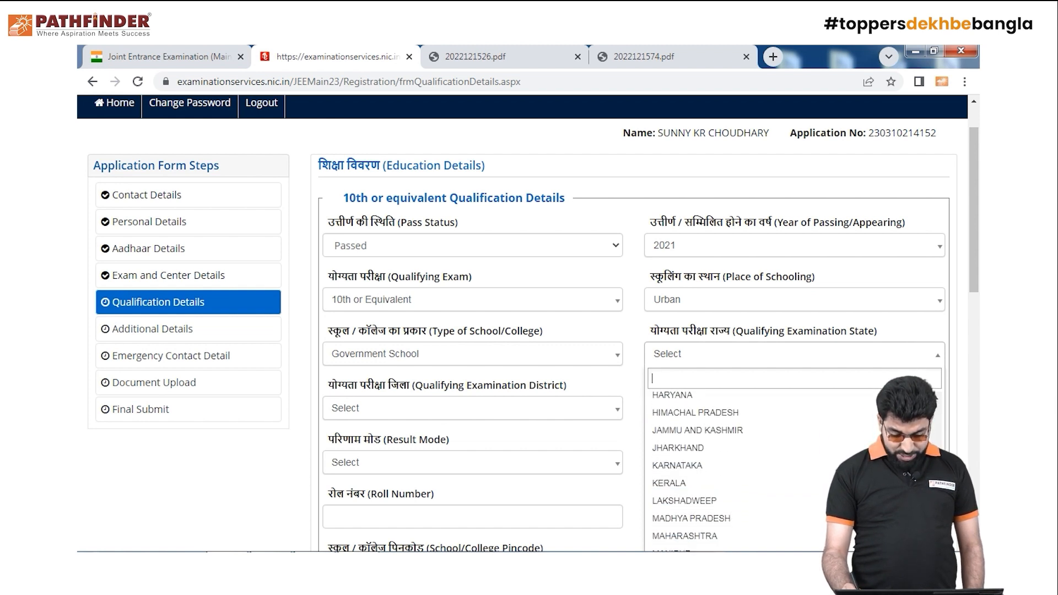
{"action": "scroll", "coordinate": [794, 468], "scroll_direction": "down", "scroll_amount": 3}
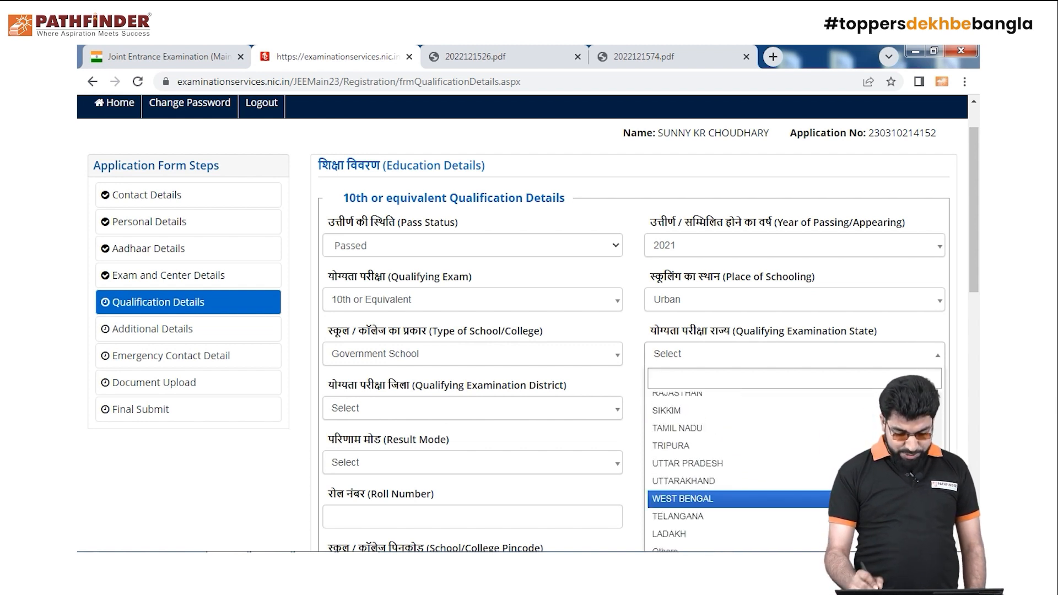
{"action": "left_click", "coordinate": [683, 499]}
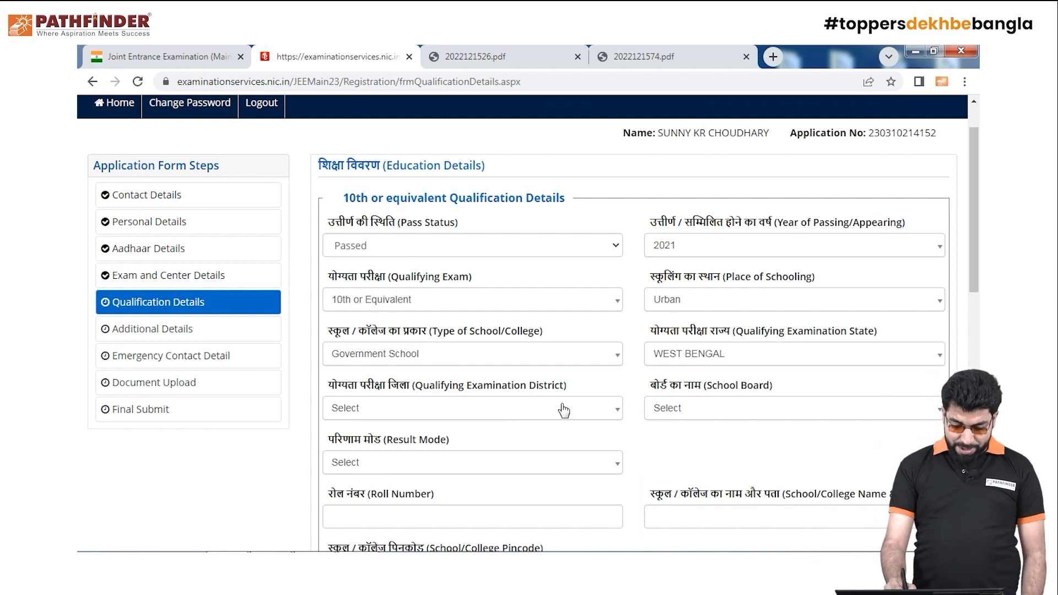
{"action": "left_click", "coordinate": [610, 413]}
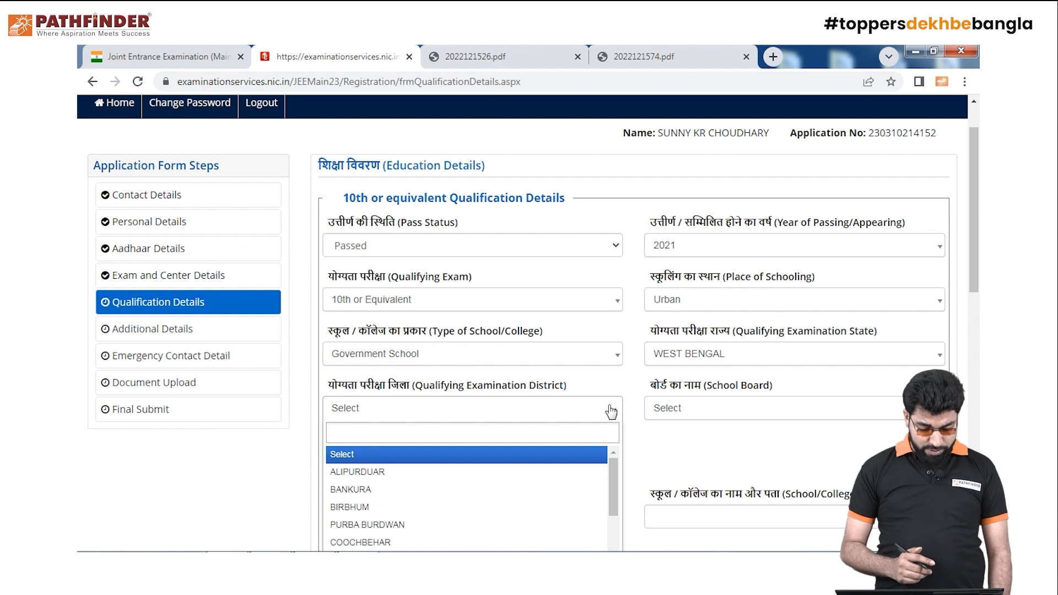
{"action": "left_click", "coordinate": [538, 493]}
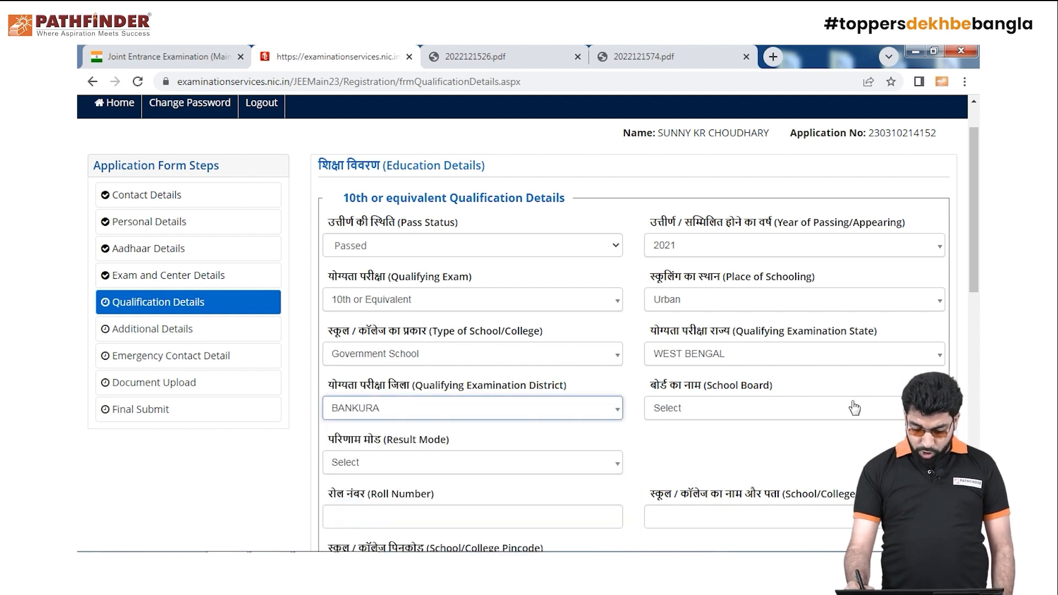
Find WEST BENGAL BOARD OF SECONDARY EDUCATION in the long School Board list and select it
{"action": "left_click", "coordinate": [915, 407]}
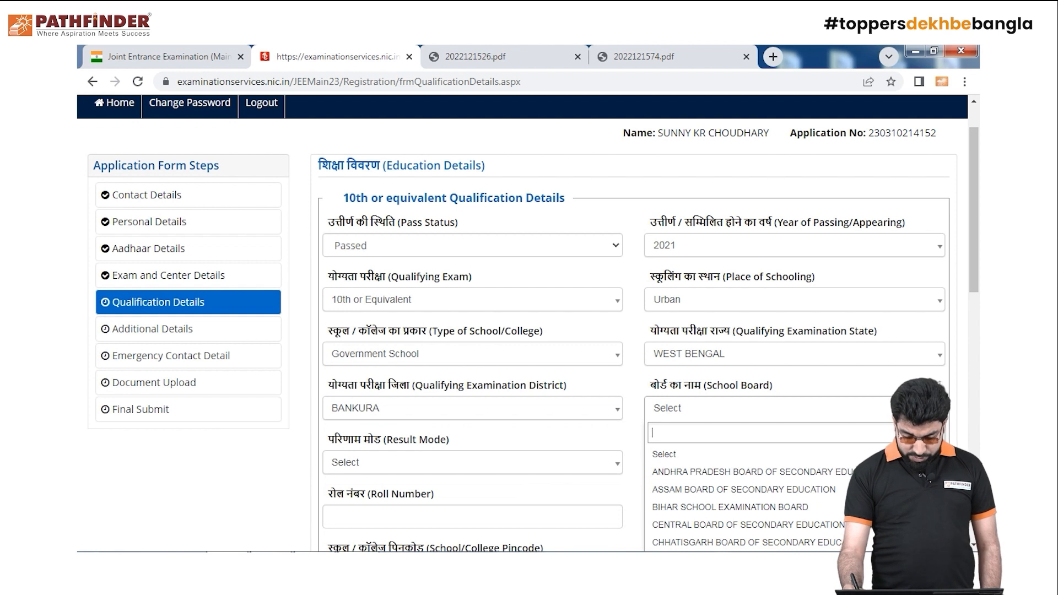
{"action": "scroll", "coordinate": [750, 496], "scroll_direction": "down", "scroll_amount": 5}
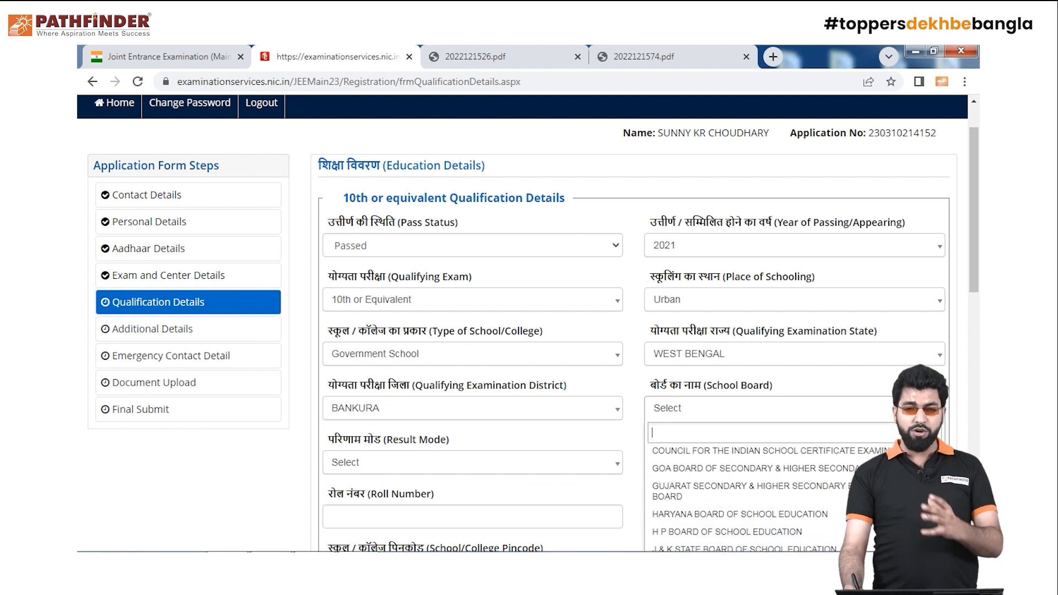
{"action": "scroll", "coordinate": [750, 496], "scroll_direction": "down", "scroll_amount": 2}
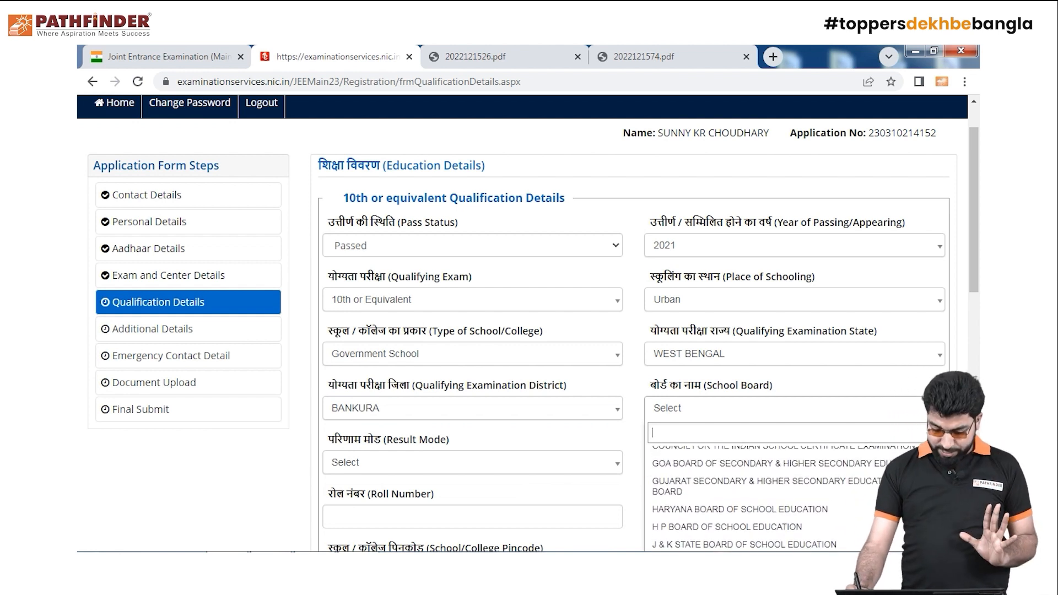
{"action": "scroll", "coordinate": [749, 496], "scroll_direction": "down", "scroll_amount": 4}
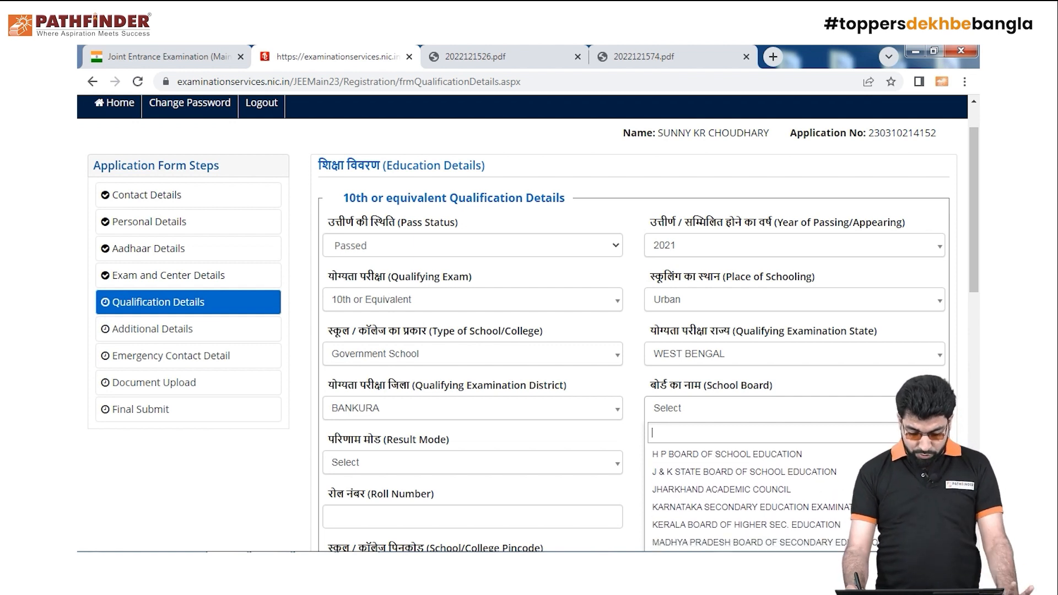
{"action": "scroll", "coordinate": [750, 496], "scroll_direction": "down", "scroll_amount": 3}
{"action": "scroll", "coordinate": [750, 496], "scroll_direction": "up", "scroll_amount": 1}
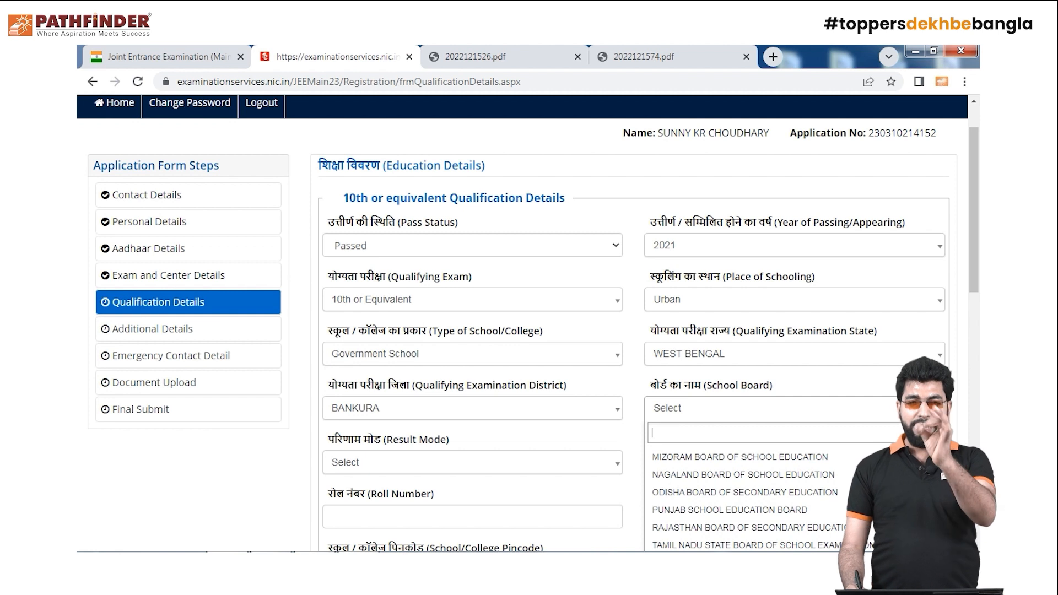
{"action": "scroll", "coordinate": [750, 497], "scroll_direction": "down", "scroll_amount": 2}
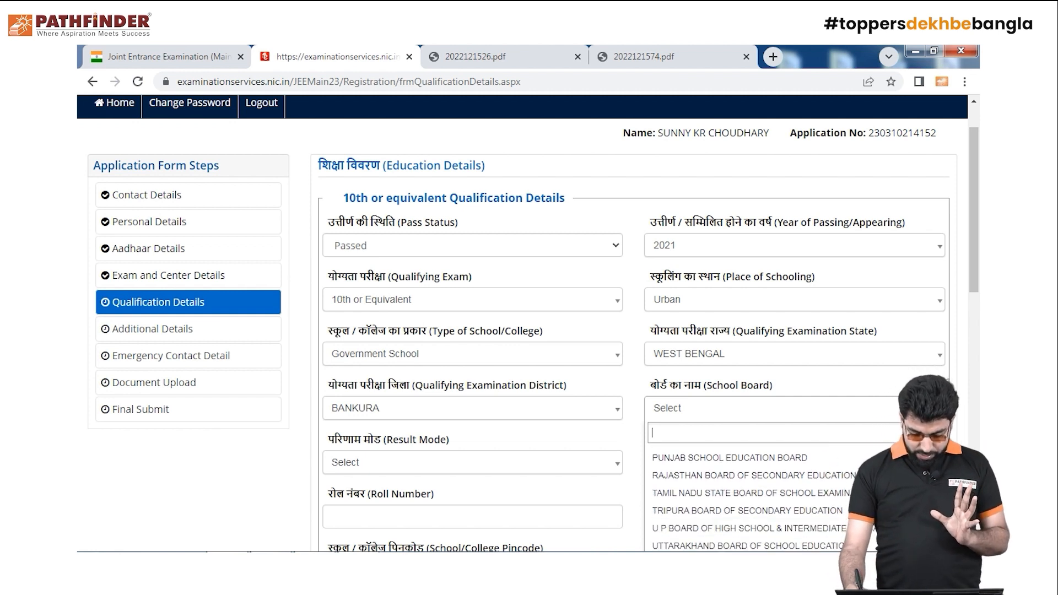
{"action": "scroll", "coordinate": [750, 496], "scroll_direction": "down", "scroll_amount": 3}
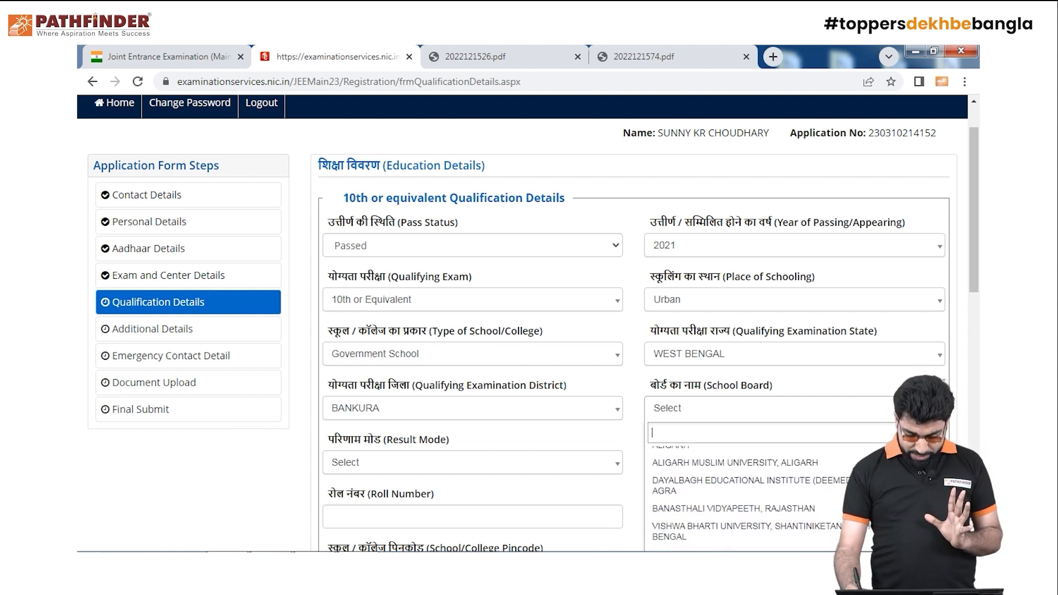
{"action": "scroll", "coordinate": [749, 496], "scroll_direction": "down", "scroll_amount": 1}
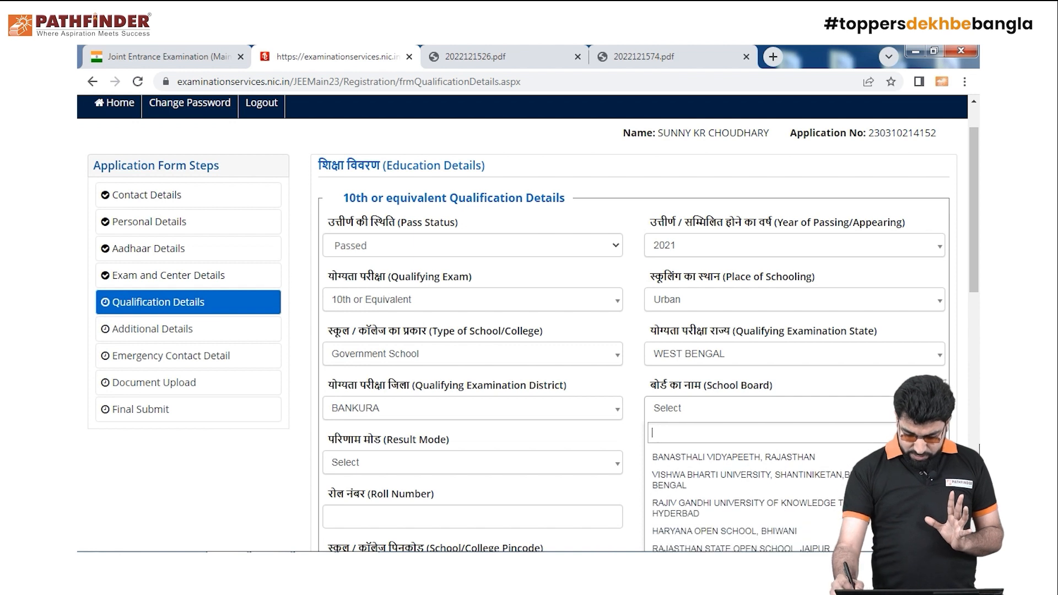
{"action": "scroll", "coordinate": [968, 266], "scroll_direction": "down", "scroll_amount": 2}
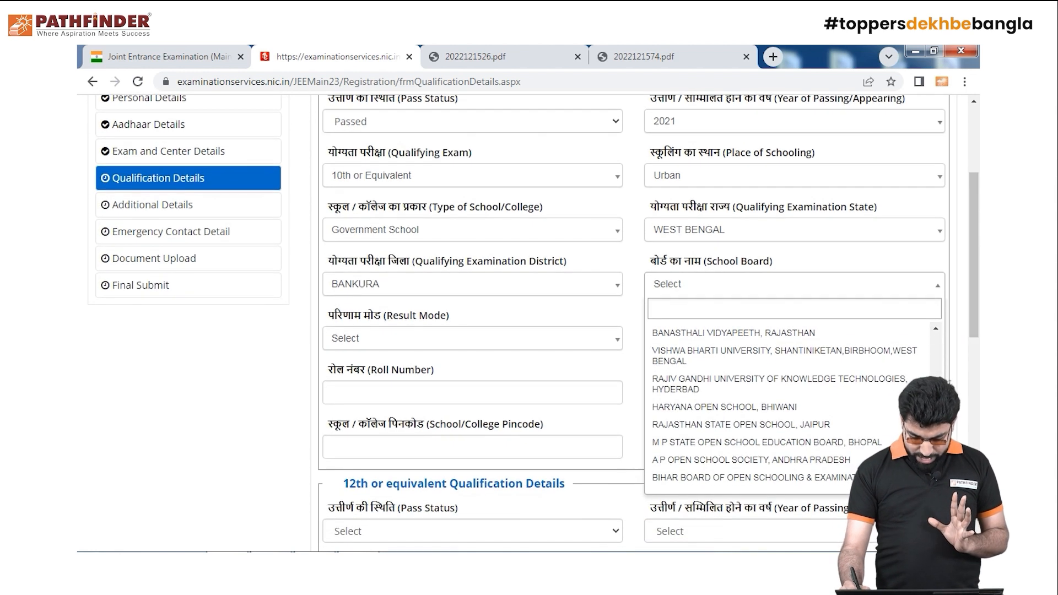
{"action": "scroll", "coordinate": [863, 407], "scroll_direction": "down", "scroll_amount": 3}
{"action": "scroll", "coordinate": [863, 407], "scroll_direction": "up", "scroll_amount": 1}
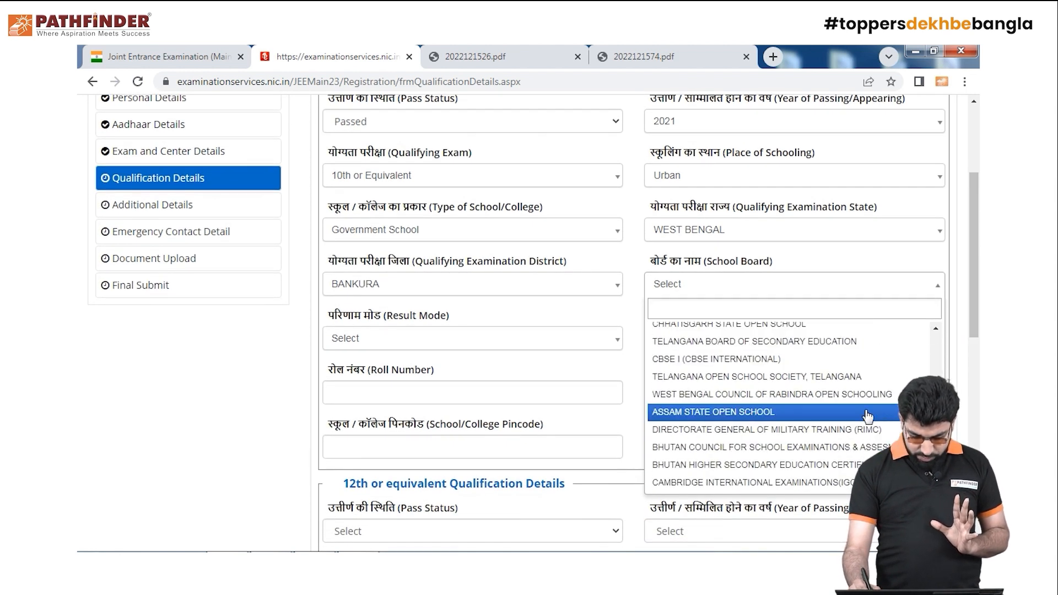
{"action": "scroll", "coordinate": [882, 410], "scroll_direction": "down", "scroll_amount": 2}
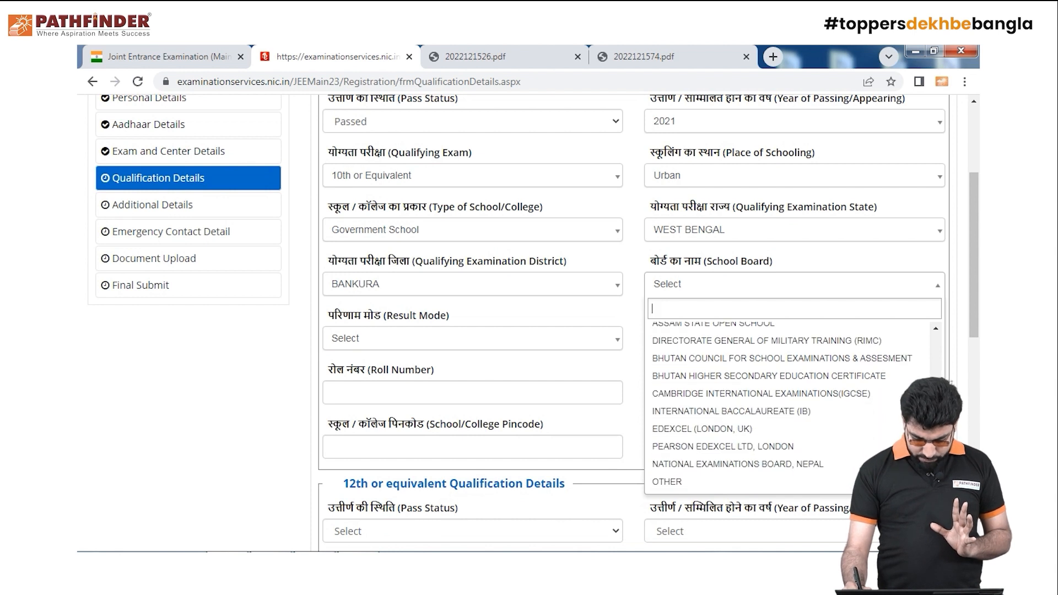
{"action": "scroll", "coordinate": [882, 401], "scroll_direction": "up", "scroll_amount": 5}
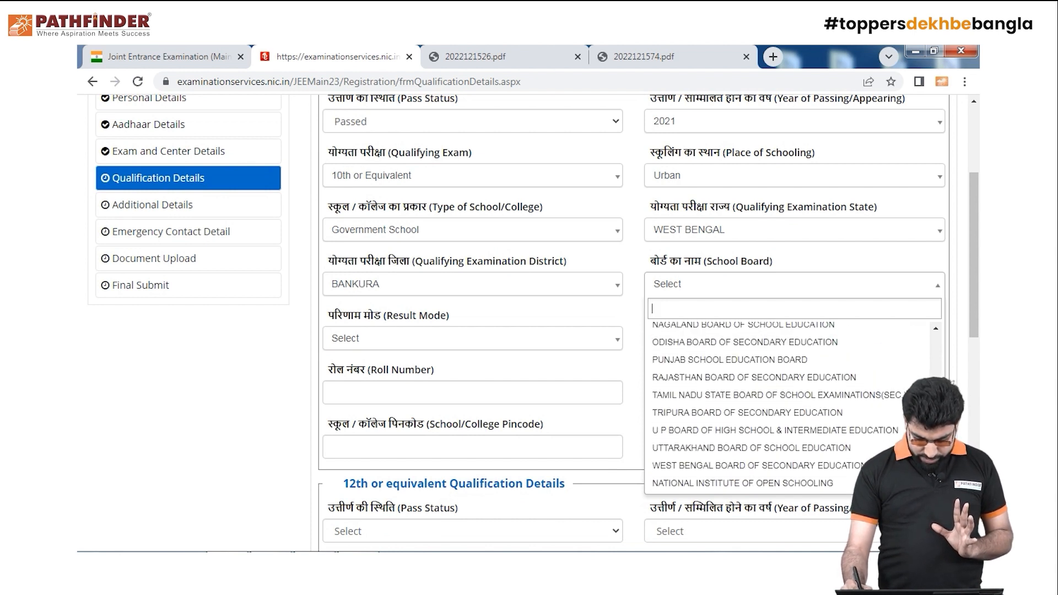
{"action": "scroll", "coordinate": [882, 400], "scroll_direction": "down", "scroll_amount": 1}
{"action": "left_click", "coordinate": [876, 419]}
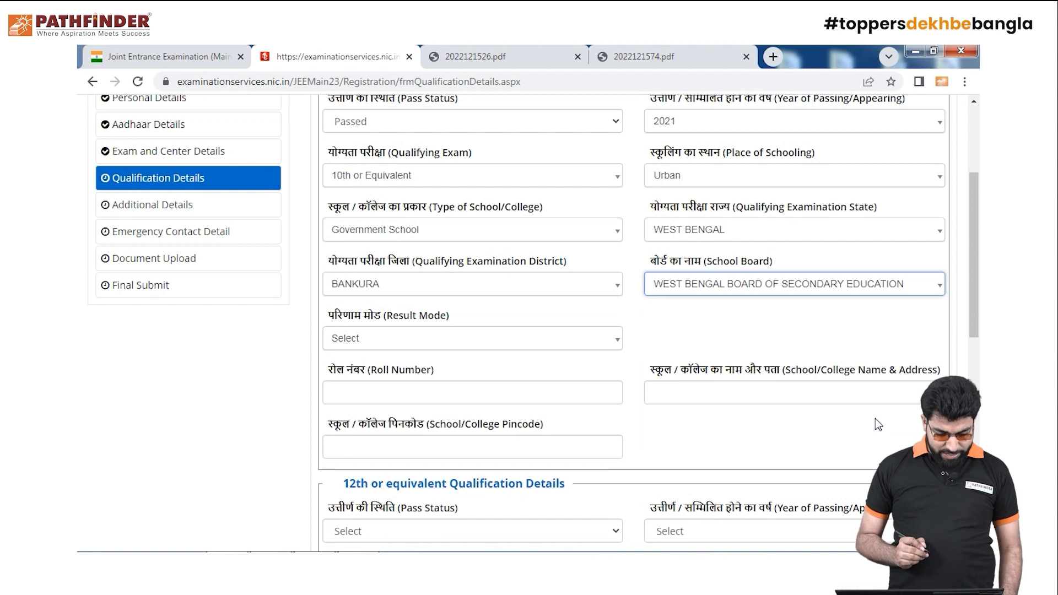
Set result mode to Percentage and enter the 10th roll number
{"action": "left_click", "coordinate": [612, 343]}
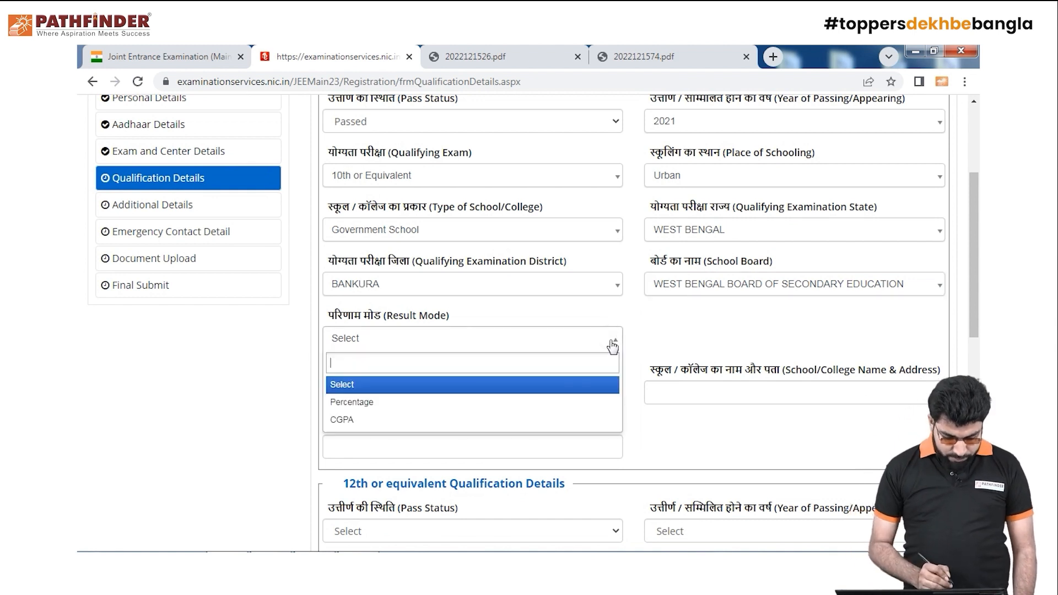
{"action": "left_click", "coordinate": [562, 399]}
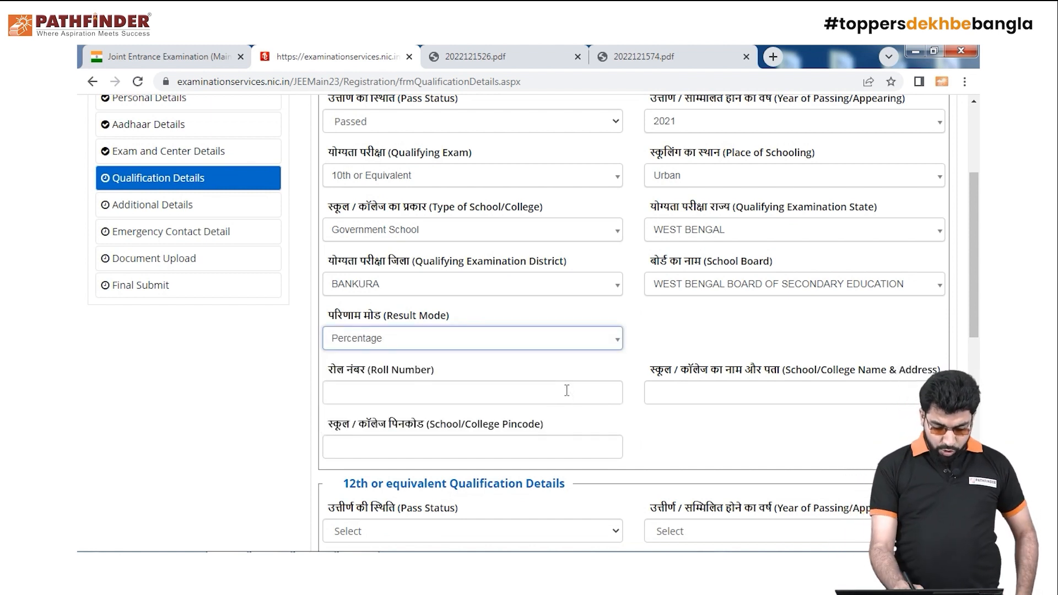
{"action": "left_click", "coordinate": [532, 391]}
{"action": "type", "text": "23232"}
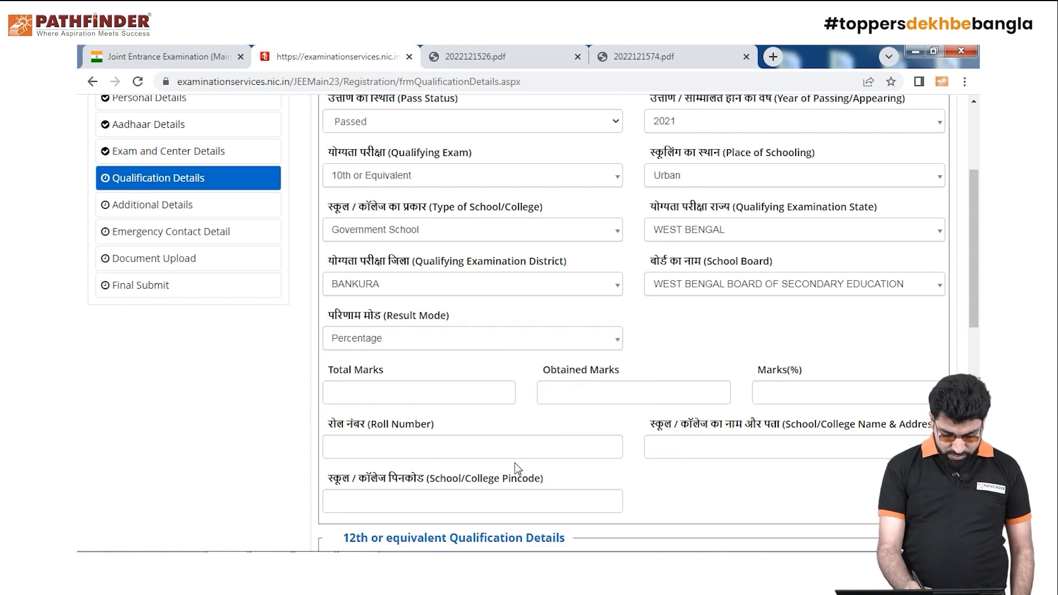
{"action": "left_click", "coordinate": [449, 448]}
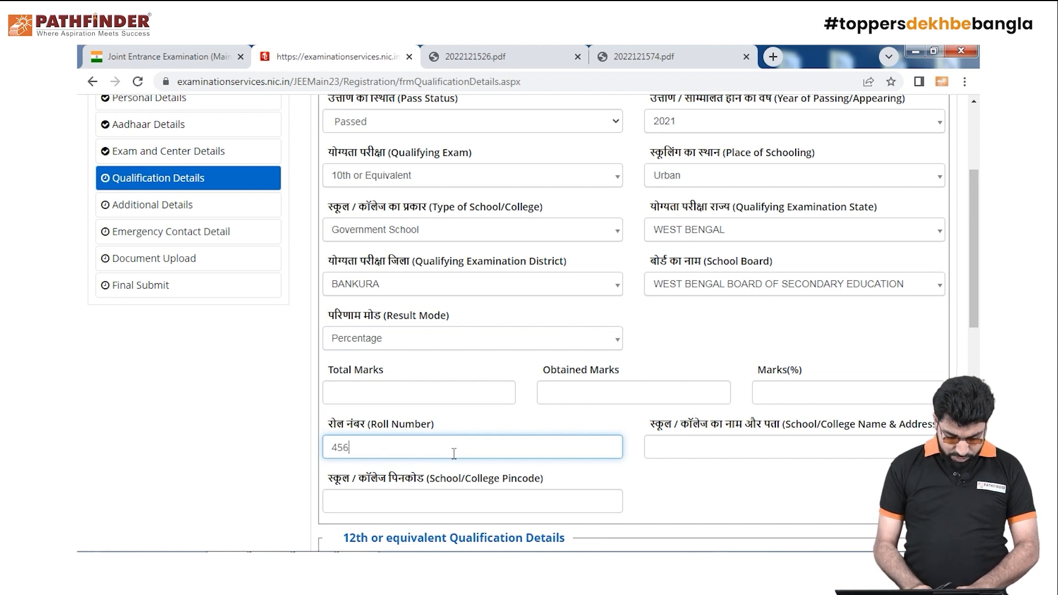
Enter total marks 150 and obtained 120 (80.00%), then fill the school pincode
{"action": "left_click", "coordinate": [435, 391]}
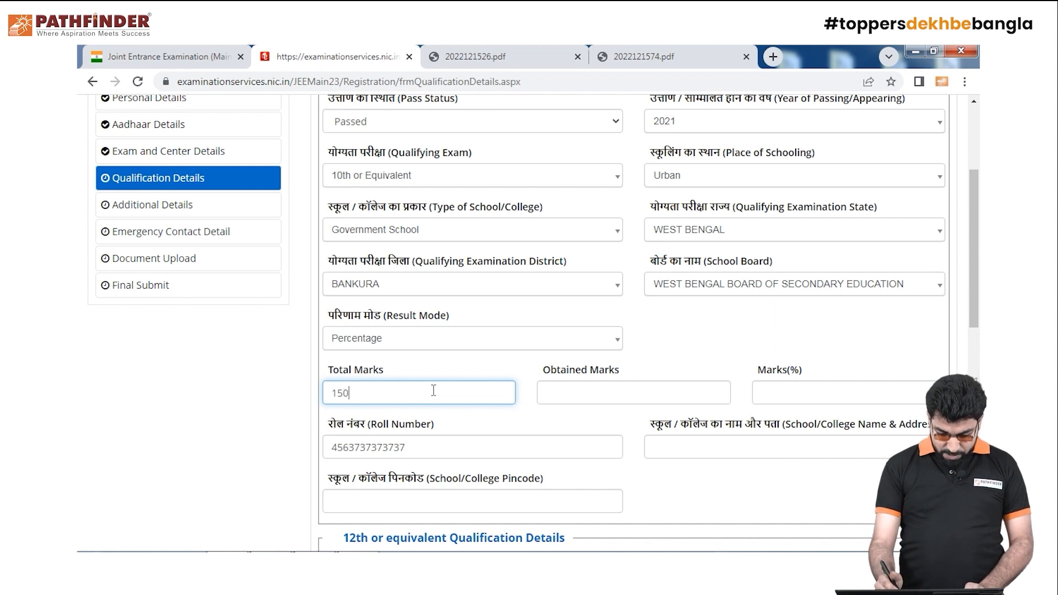
{"action": "left_click", "coordinate": [649, 386]}
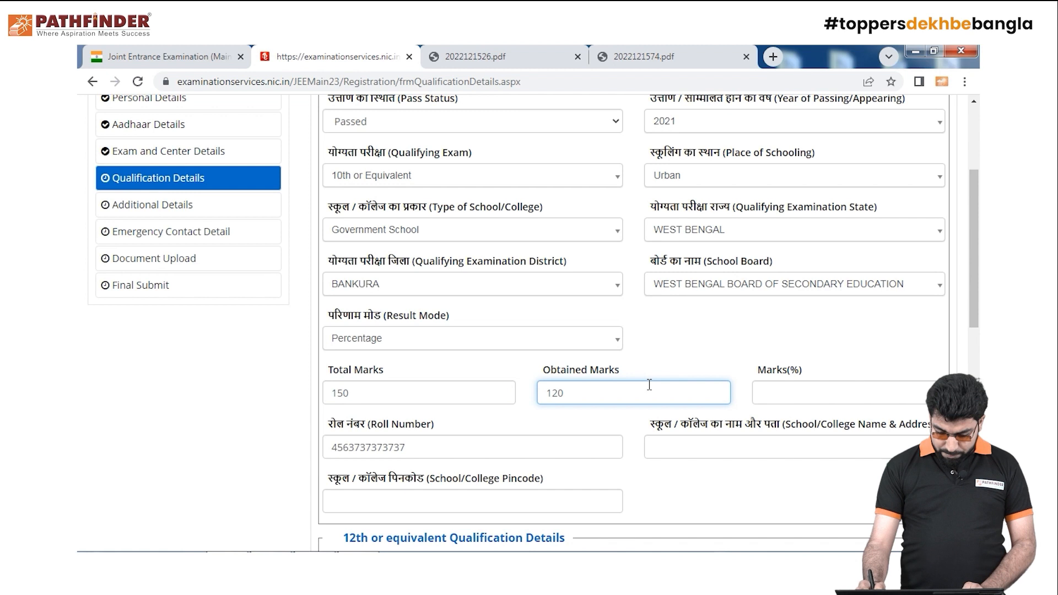
{"action": "left_click", "coordinate": [852, 391]}
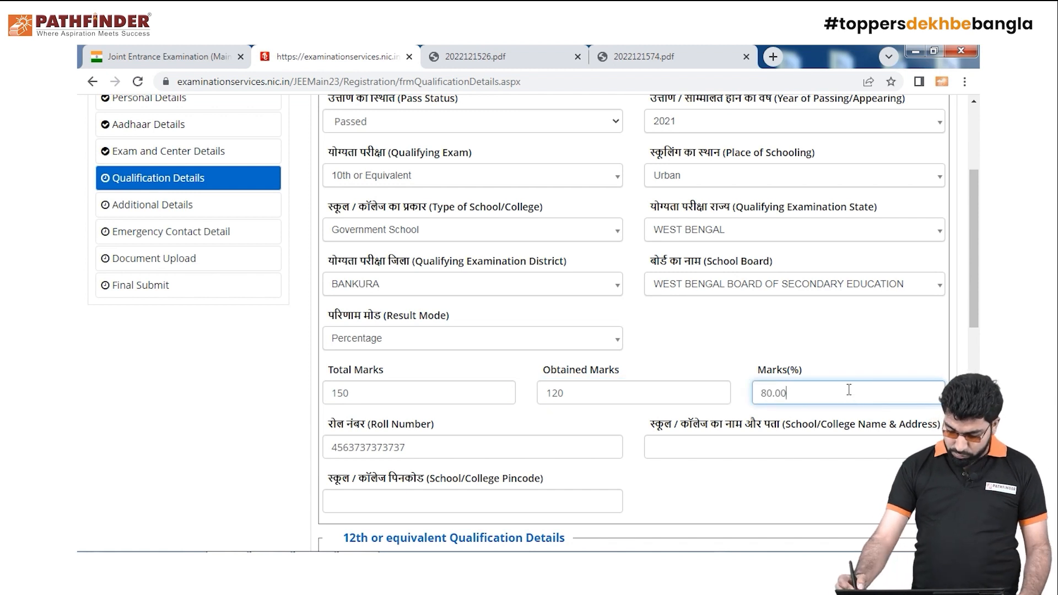
{"action": "left_click_drag", "start_coordinate": [975, 311], "coordinate": [957, 374]}
{"action": "left_click", "coordinate": [538, 315]}
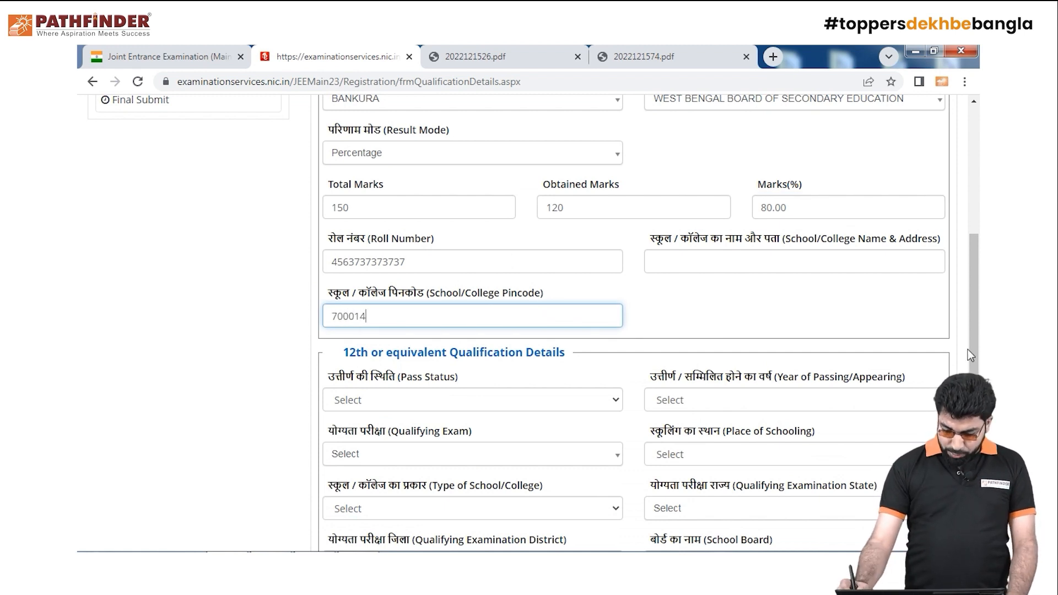
Mark the 12th as Appearing in 2023 via the 10+2 board final exam, with Urban schooling
{"action": "scroll", "coordinate": [890, 367], "scroll_direction": "down", "scroll_amount": 3}
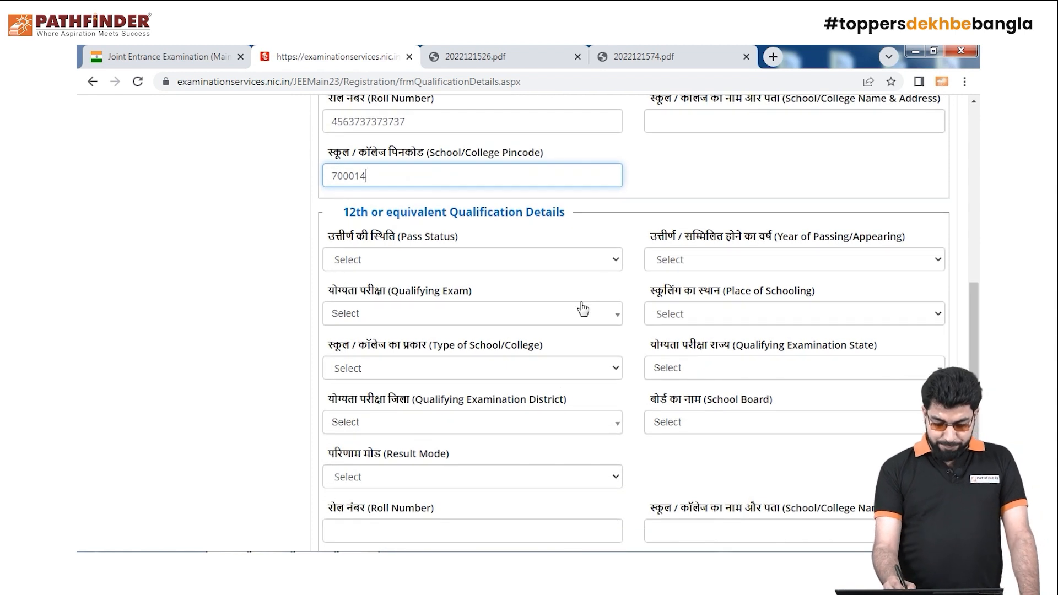
{"action": "left_click", "coordinate": [611, 262]}
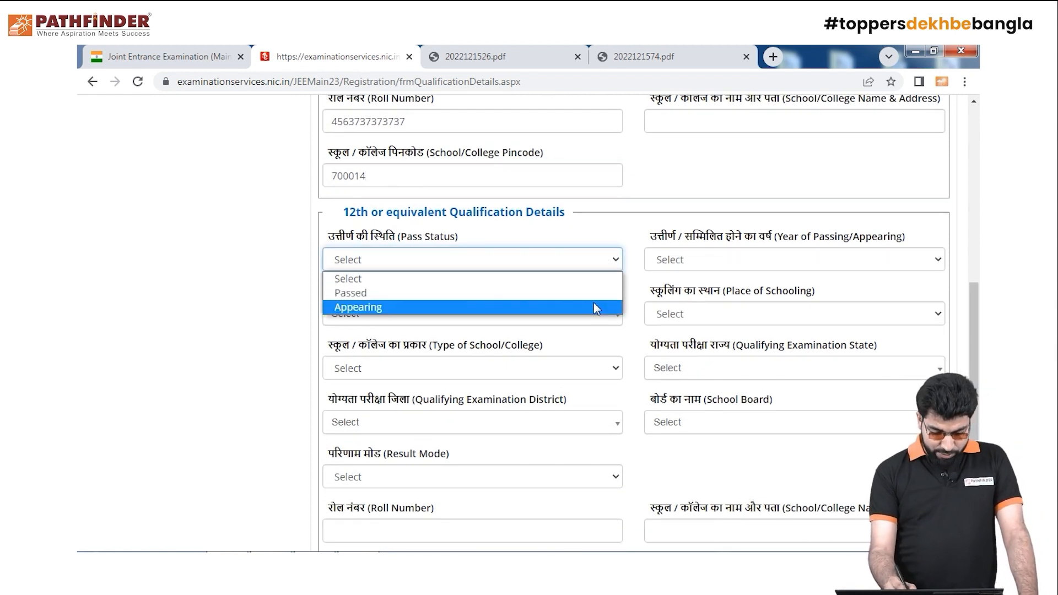
{"action": "left_click", "coordinate": [593, 305]}
{"action": "left_click", "coordinate": [900, 261]}
{"action": "left_click", "coordinate": [888, 298]}
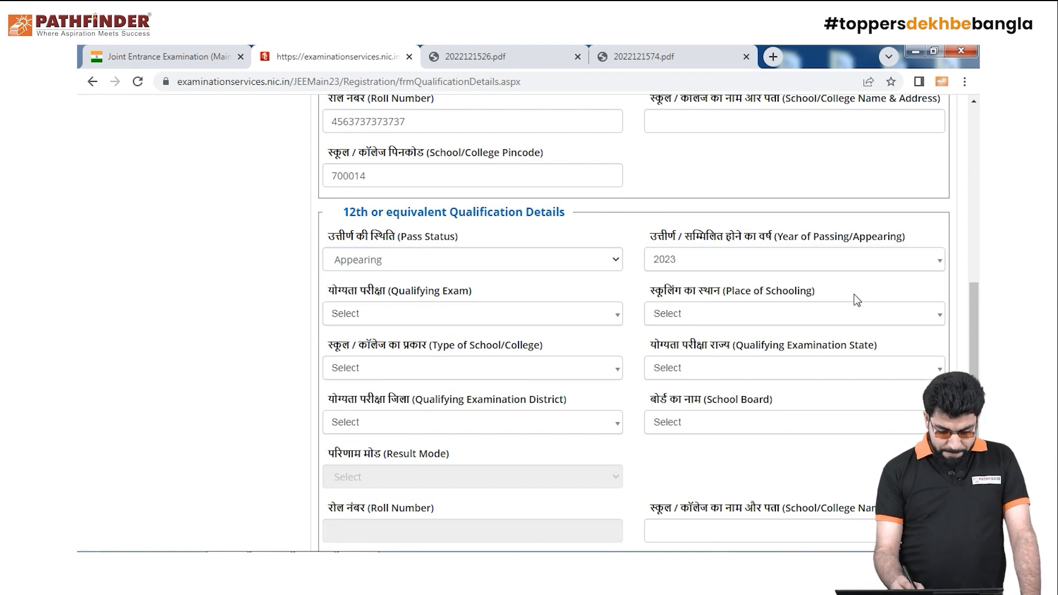
{"action": "left_click", "coordinate": [588, 320]}
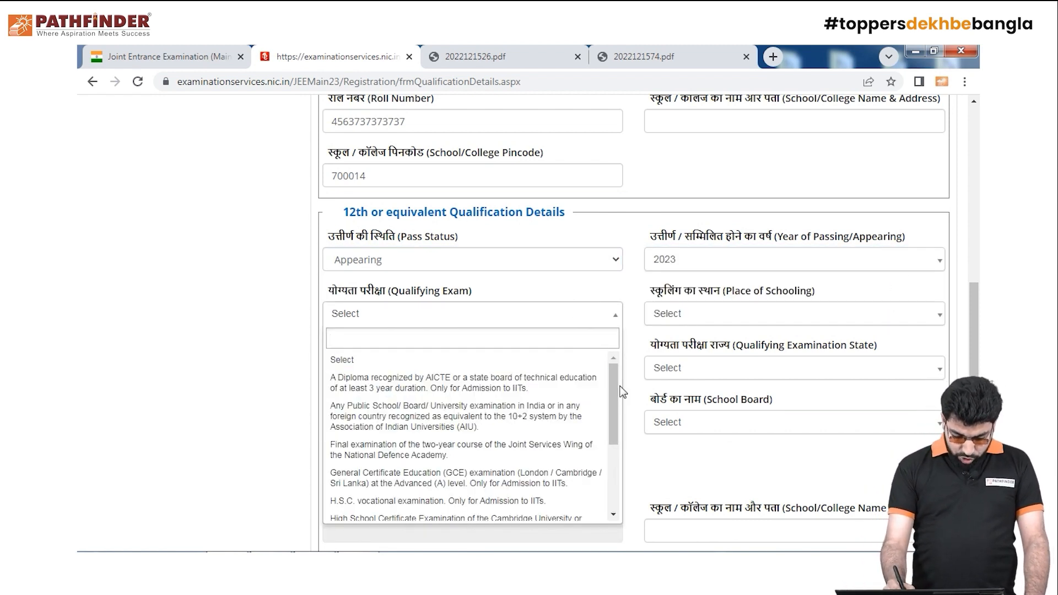
{"action": "left_click_drag", "start_coordinate": [616, 394], "coordinate": [616, 512]}
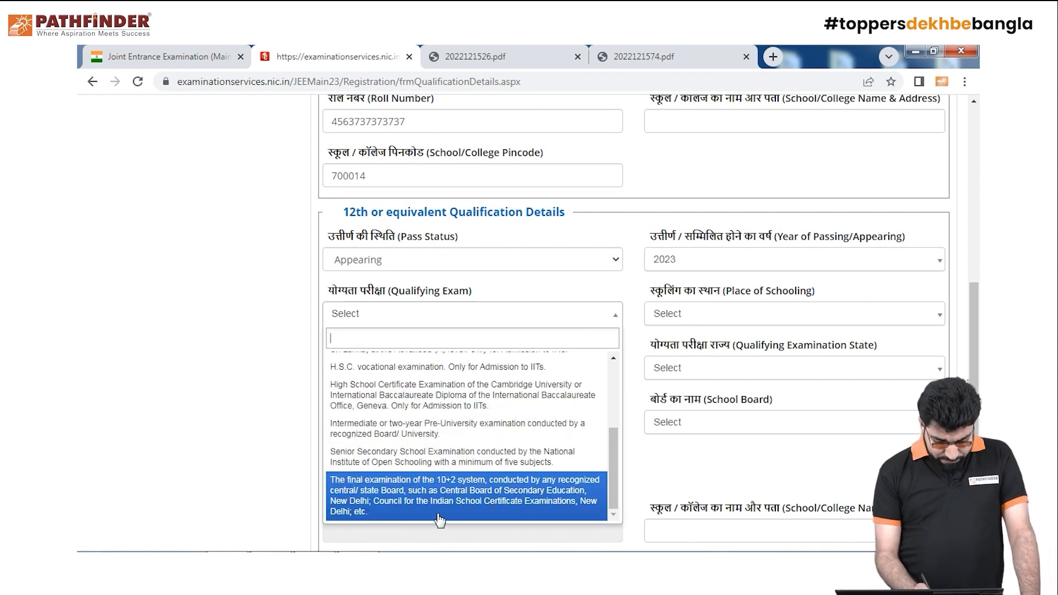
{"action": "left_click", "coordinate": [507, 497]}
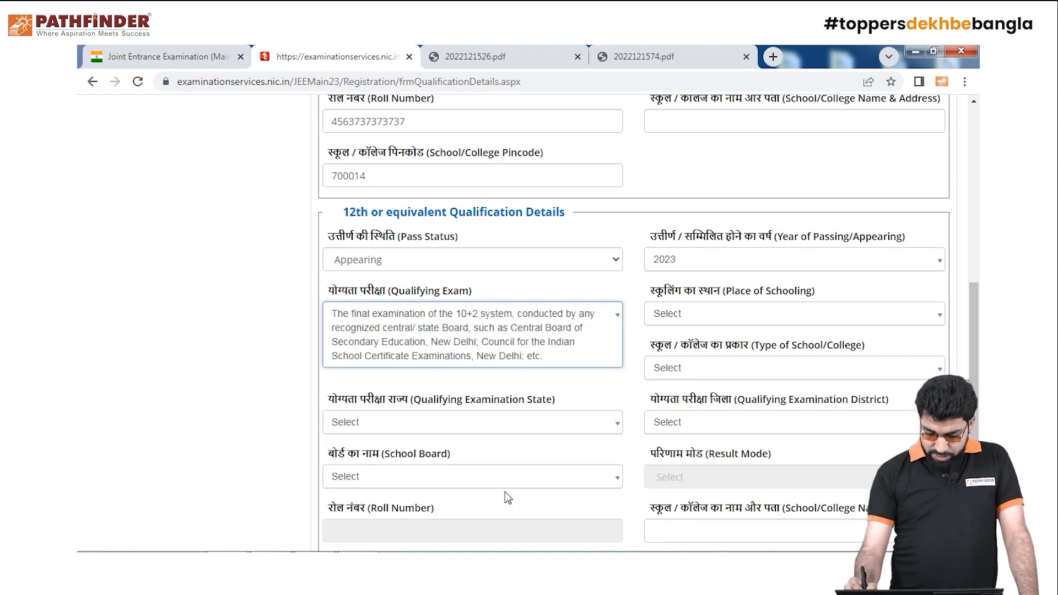
{"action": "left_click", "coordinate": [931, 316]}
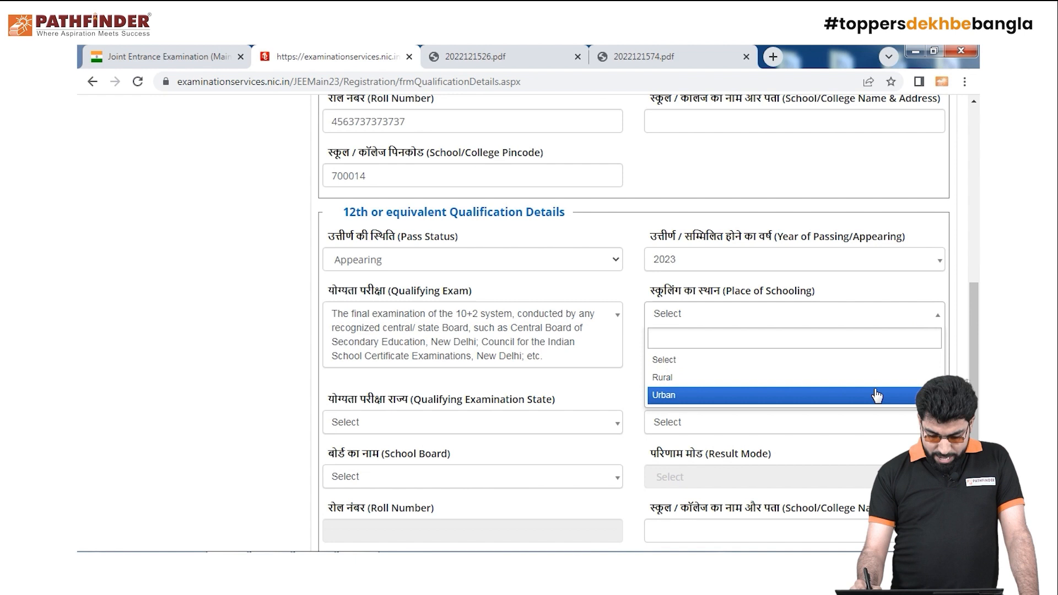
{"action": "left_click", "coordinate": [877, 396]}
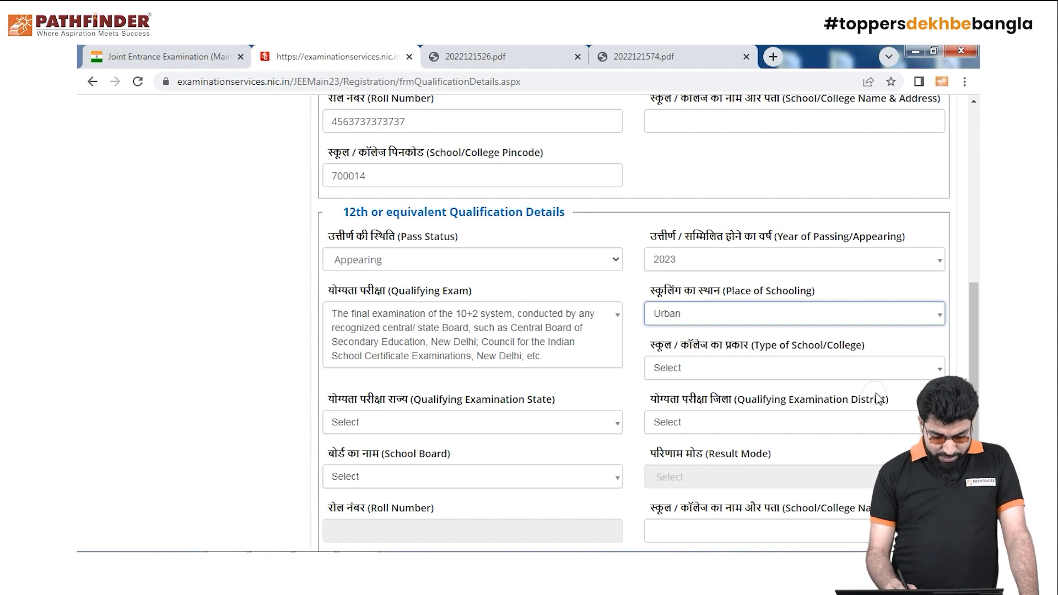
Set the 12th exam state to WEST BENGAL, district KOLKATA, and the West Bengal Council of Higher Secondary Education board
{"action": "left_click", "coordinate": [613, 426]}
{"action": "left_click_drag", "start_coordinate": [617, 484], "coordinate": [614, 543]}
{"action": "left_click_drag", "start_coordinate": [974, 400], "coordinate": [974, 475]}
{"action": "left_click_drag", "start_coordinate": [614, 356], "coordinate": [611, 408]}
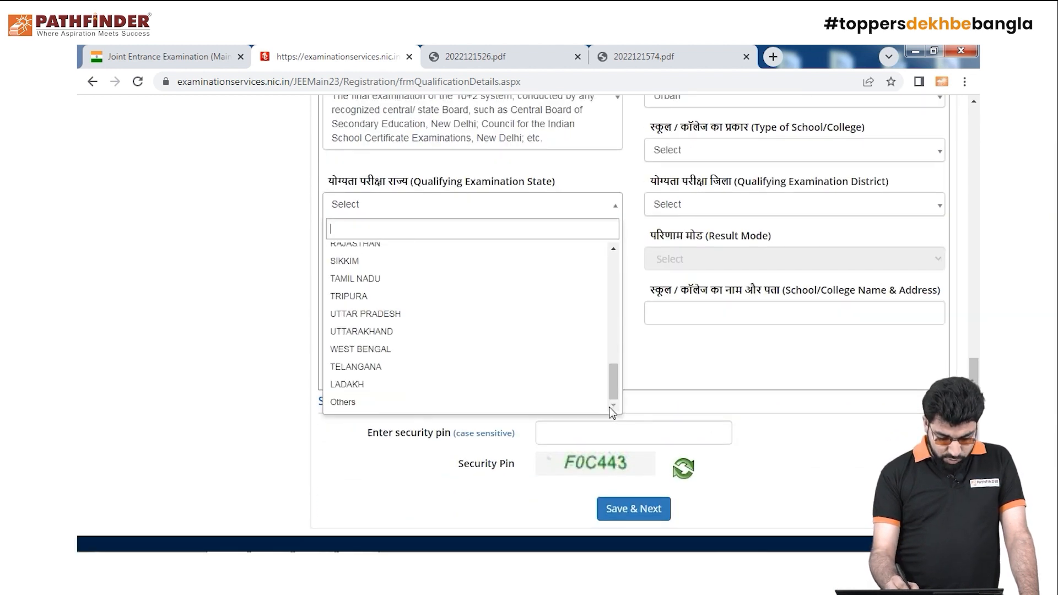
{"action": "left_click", "coordinate": [572, 349]}
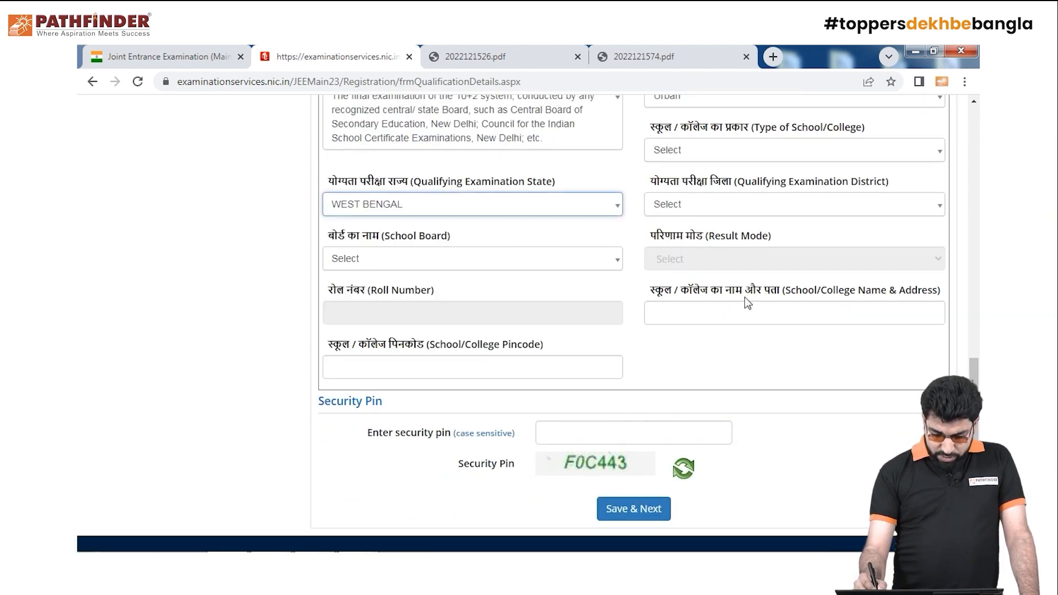
{"action": "left_click", "coordinate": [843, 205]}
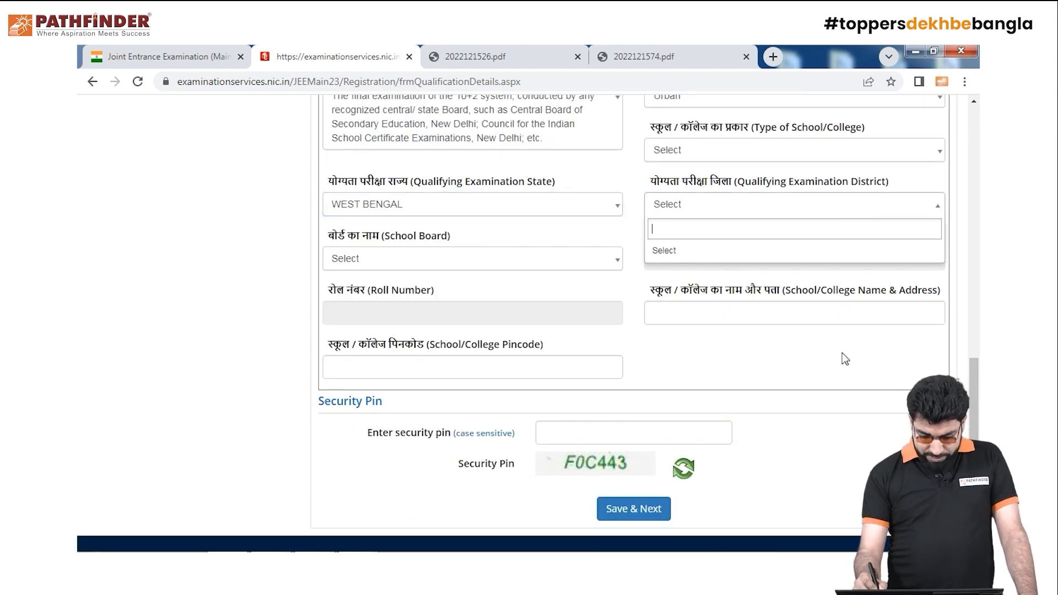
{"action": "left_click", "coordinate": [930, 214]}
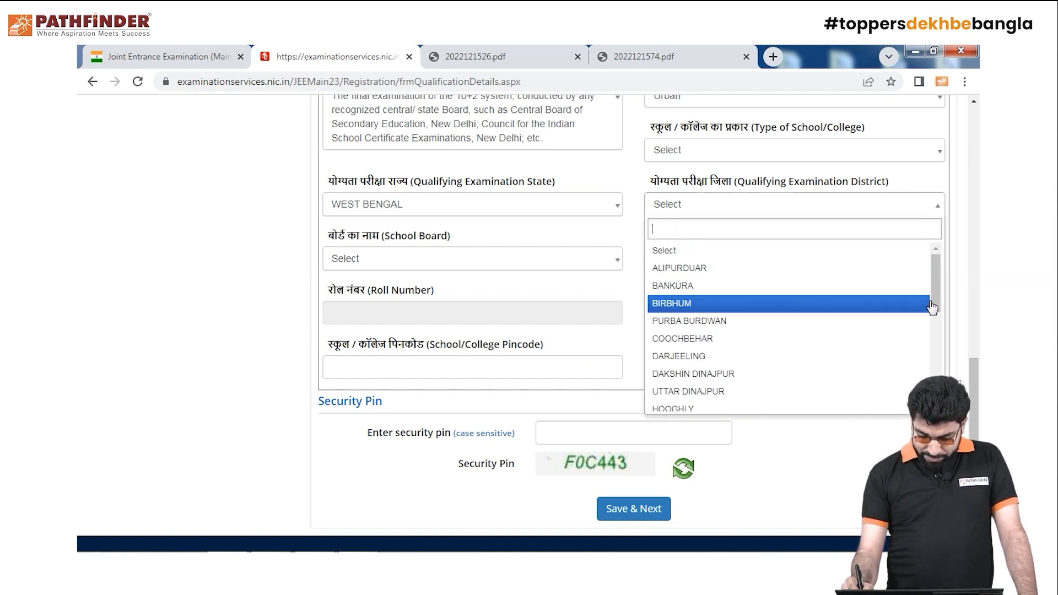
{"action": "scroll", "coordinate": [936, 295], "scroll_direction": "down", "scroll_amount": 4}
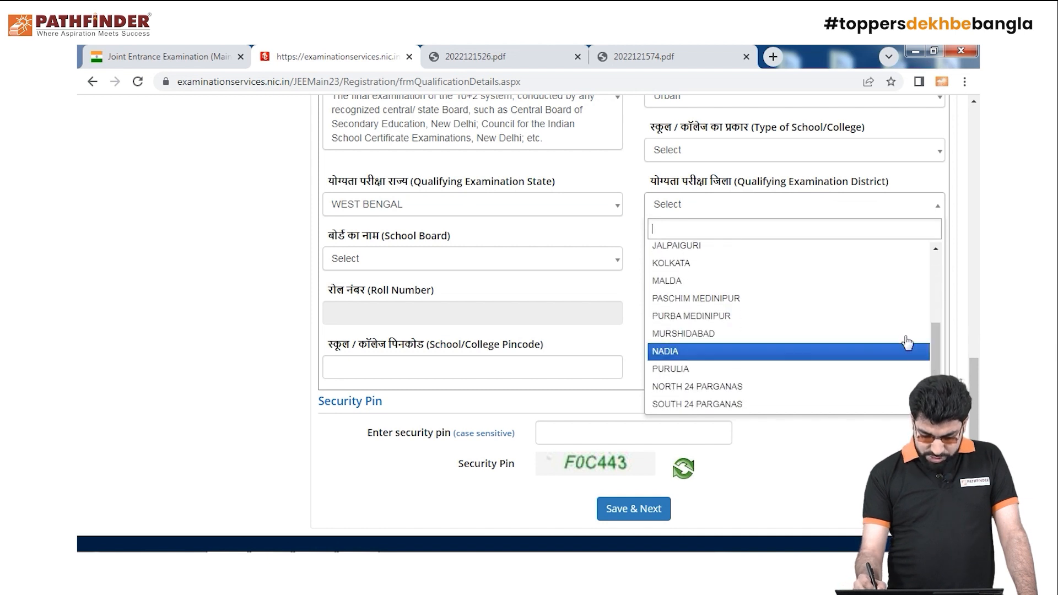
{"action": "left_click", "coordinate": [819, 265]}
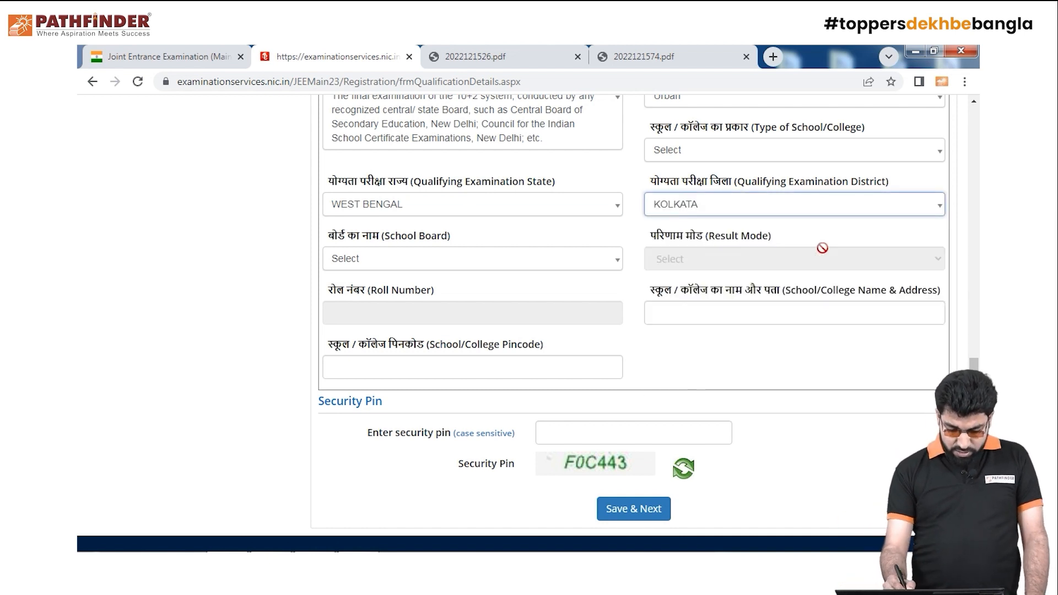
{"action": "left_click", "coordinate": [611, 265]}
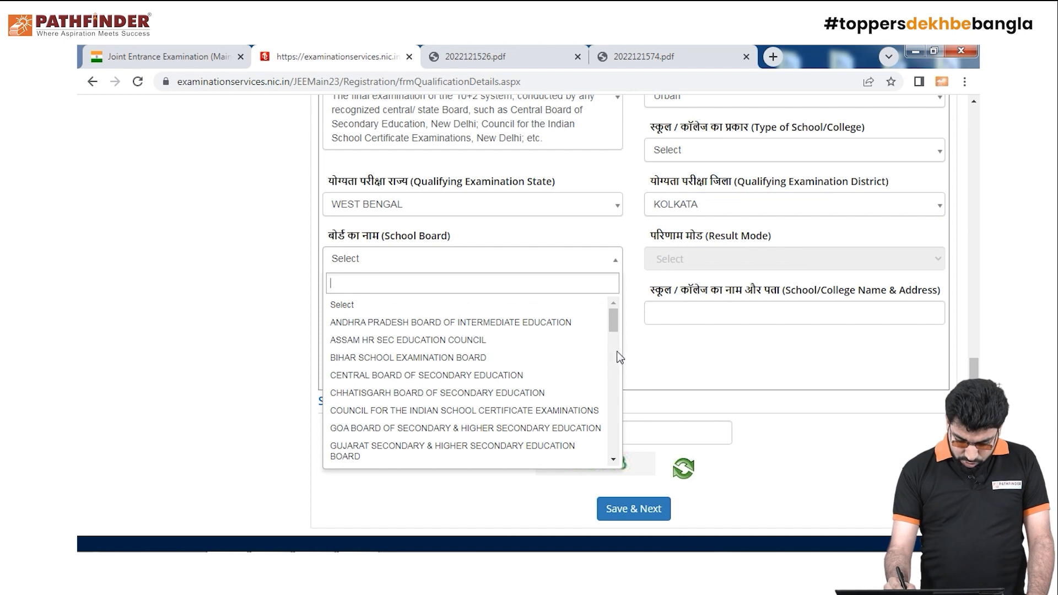
{"action": "left_click_drag", "start_coordinate": [613, 320], "coordinate": [614, 376]}
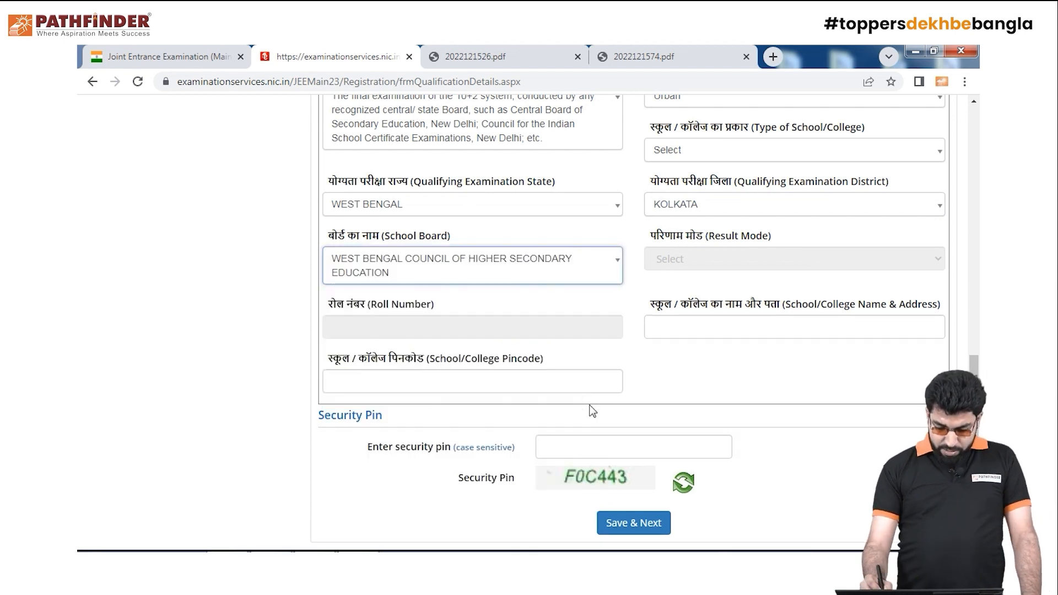
{"action": "left_click", "coordinate": [815, 249]}
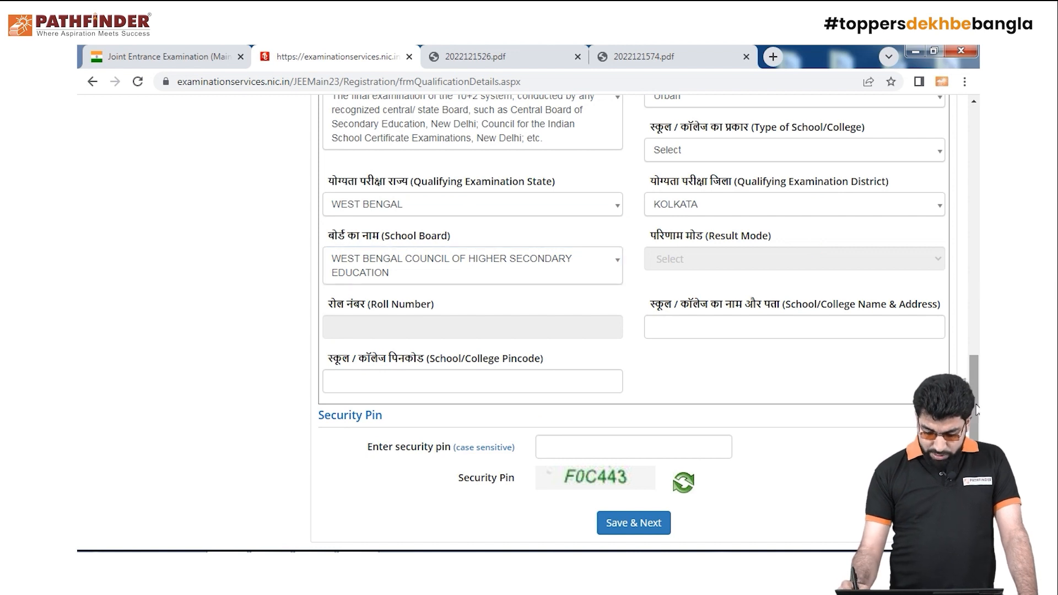
{"action": "scroll", "coordinate": [815, 249], "scroll_direction": "down", "scroll_amount": 2}
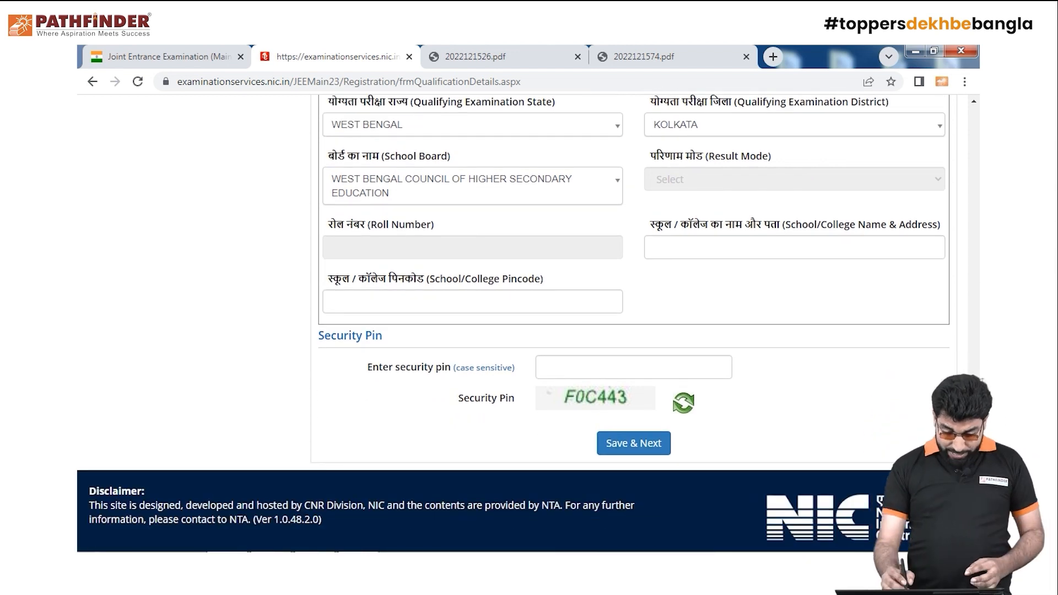
Enter the security pin and save the qualification section, confirming with Yes
{"action": "left_click", "coordinate": [633, 373]}
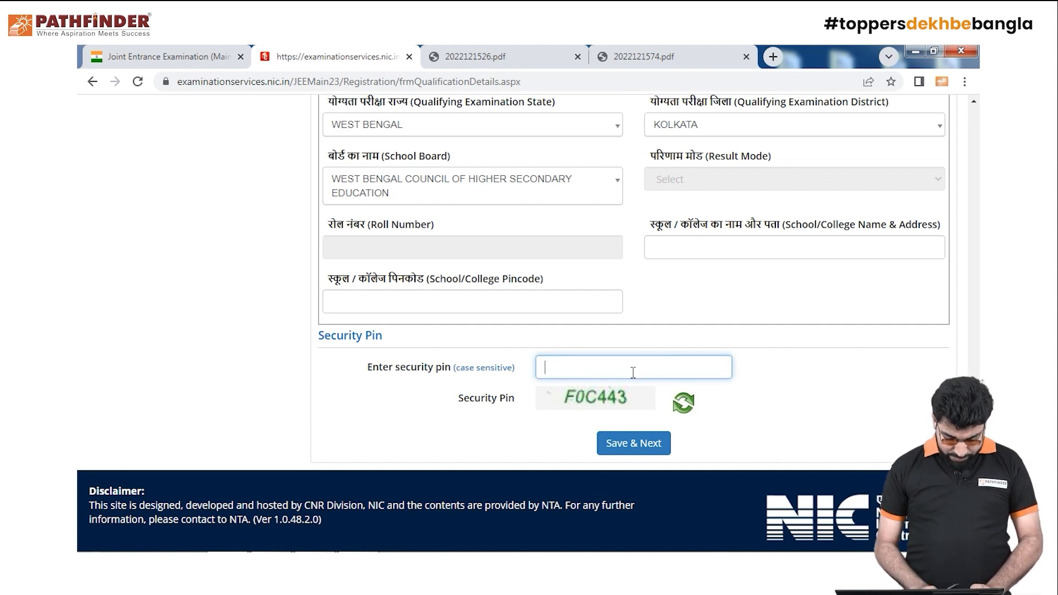
{"action": "type", "text": "F0"}
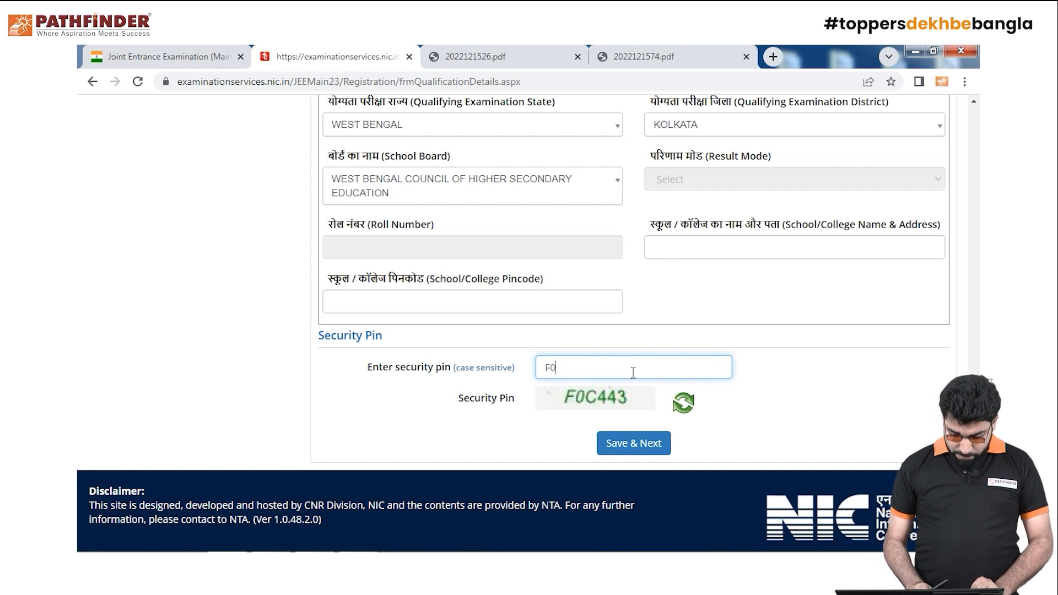
{"action": "type", "text": "C"}
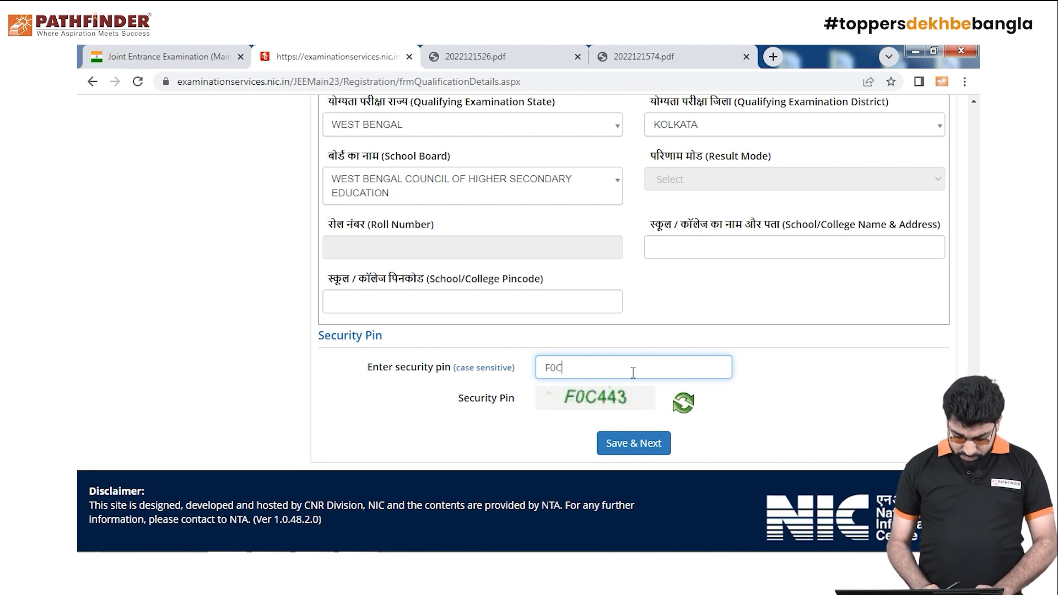
{"action": "type", "text": "443"}
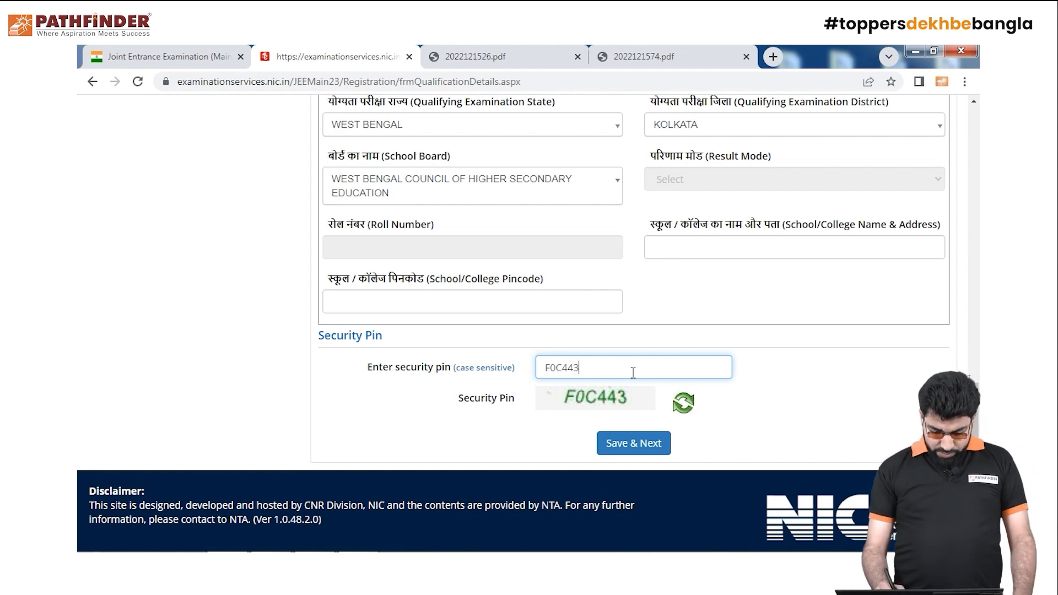
{"action": "left_click", "coordinate": [639, 444]}
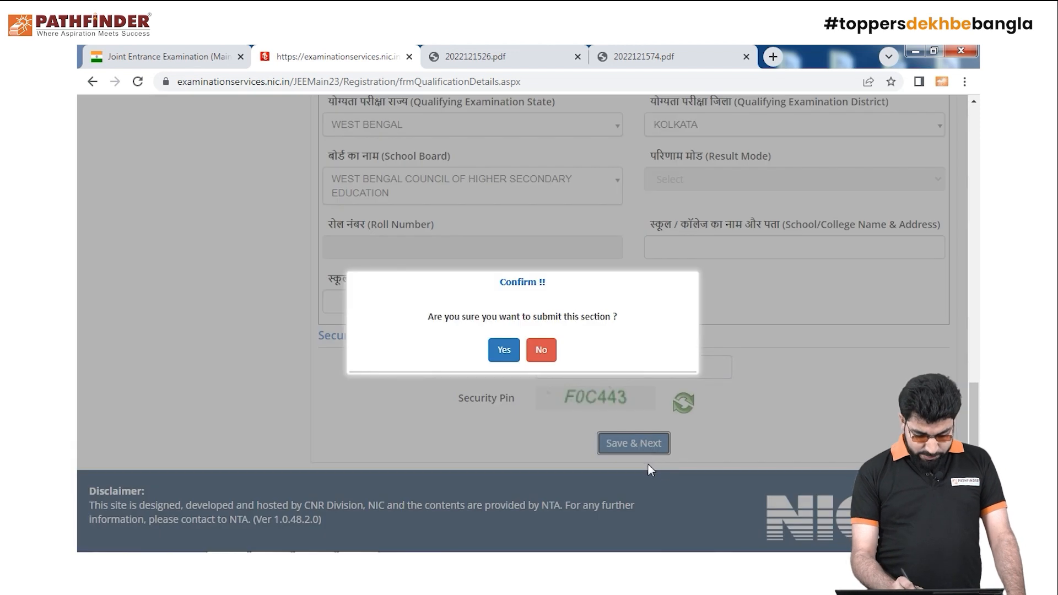
{"action": "left_click", "coordinate": [504, 350]}
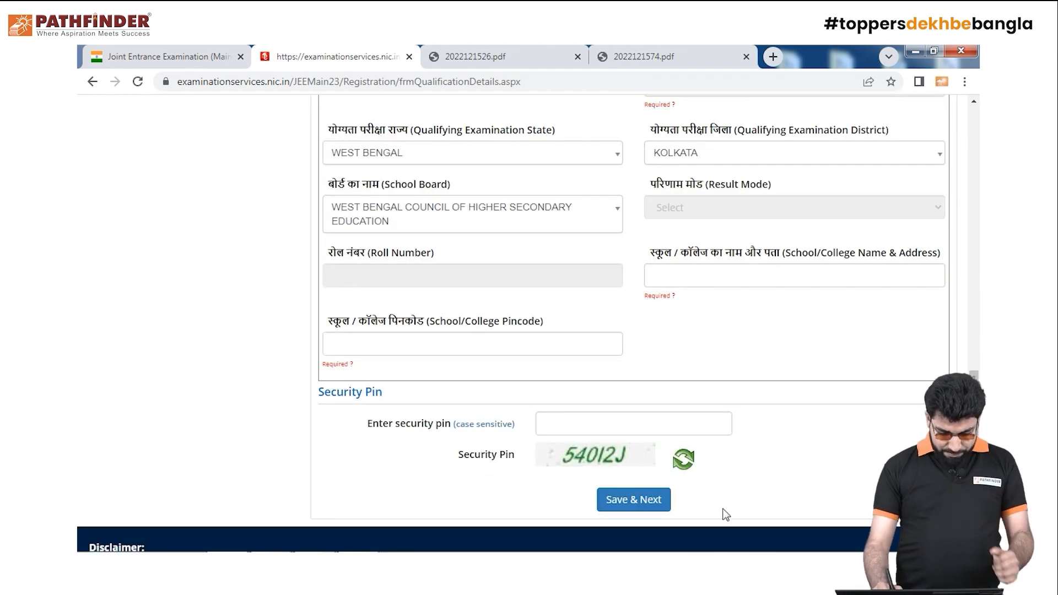
Fill in the missing 12th school pincode and the school name and address
{"action": "left_click", "coordinate": [505, 350]}
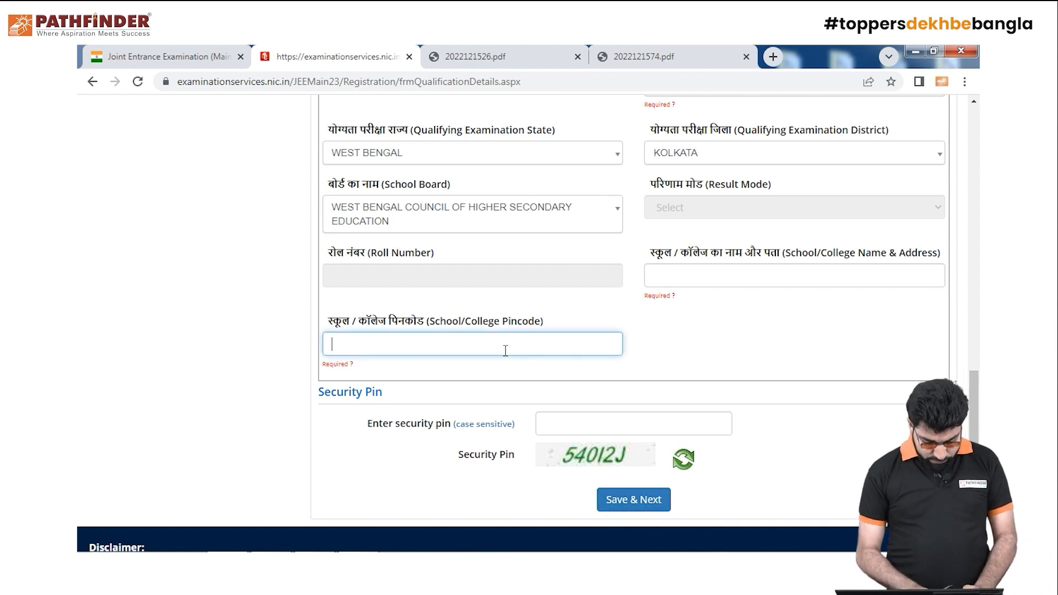
{"action": "type", "text": "7000"}
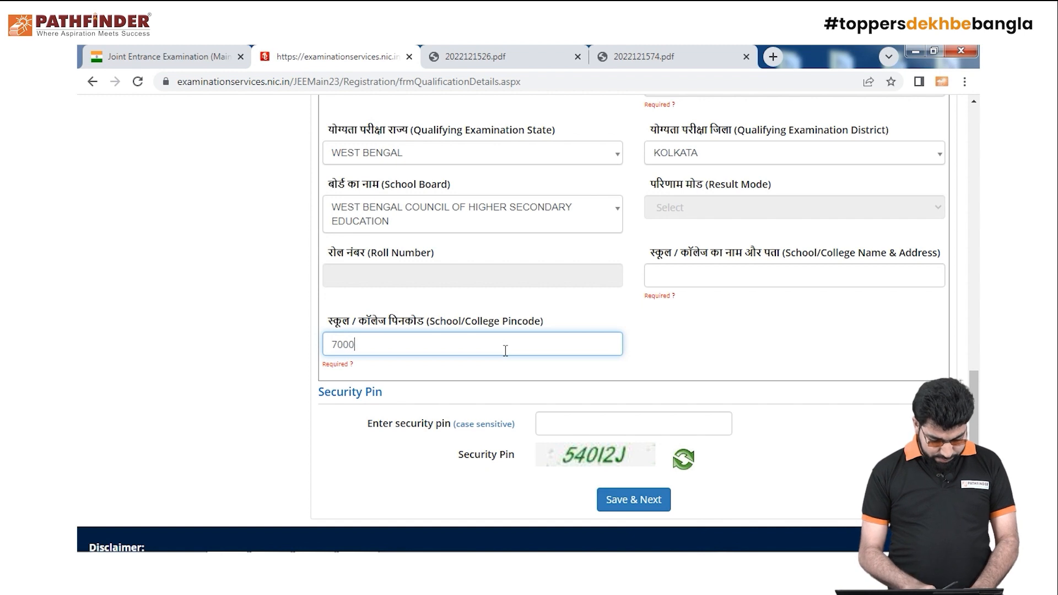
{"action": "type", "text": "14"}
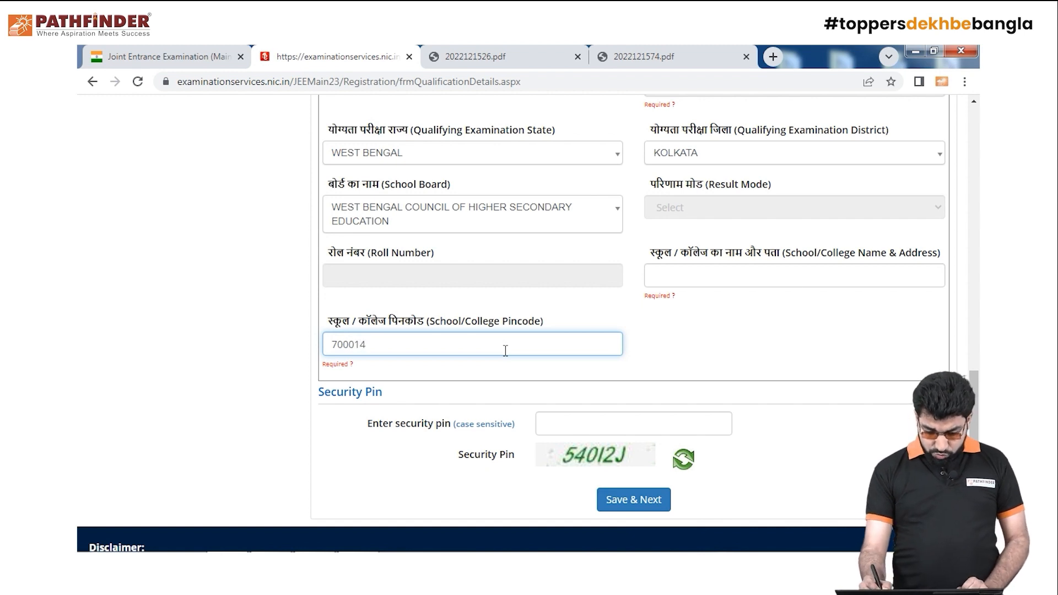
{"action": "left_click", "coordinate": [774, 277]}
{"action": "type", "text": "WSGDSJUDXSJUDSKISD"}
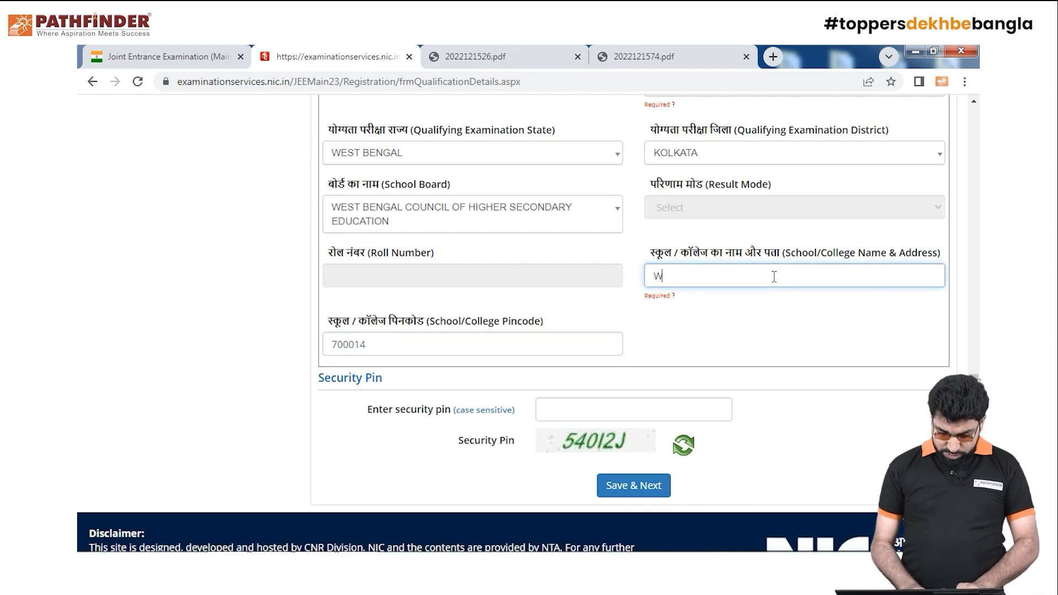
Enter the new security pin and resubmit the qualification details, confirming the submission
{"action": "left_click", "coordinate": [616, 414]}
{"action": "type", "text": "54"}
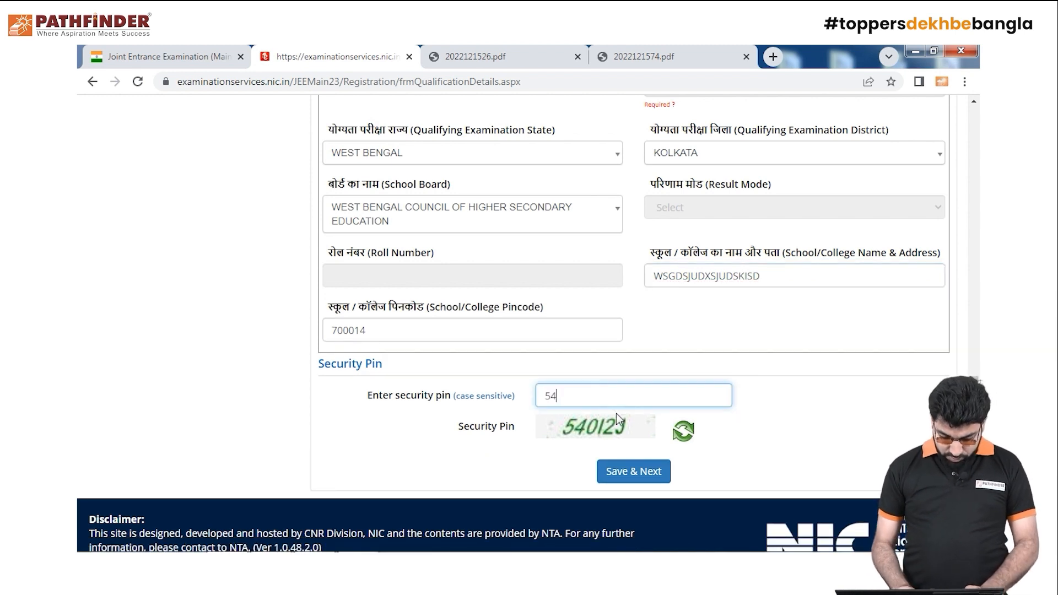
{"action": "type", "text": "0"}
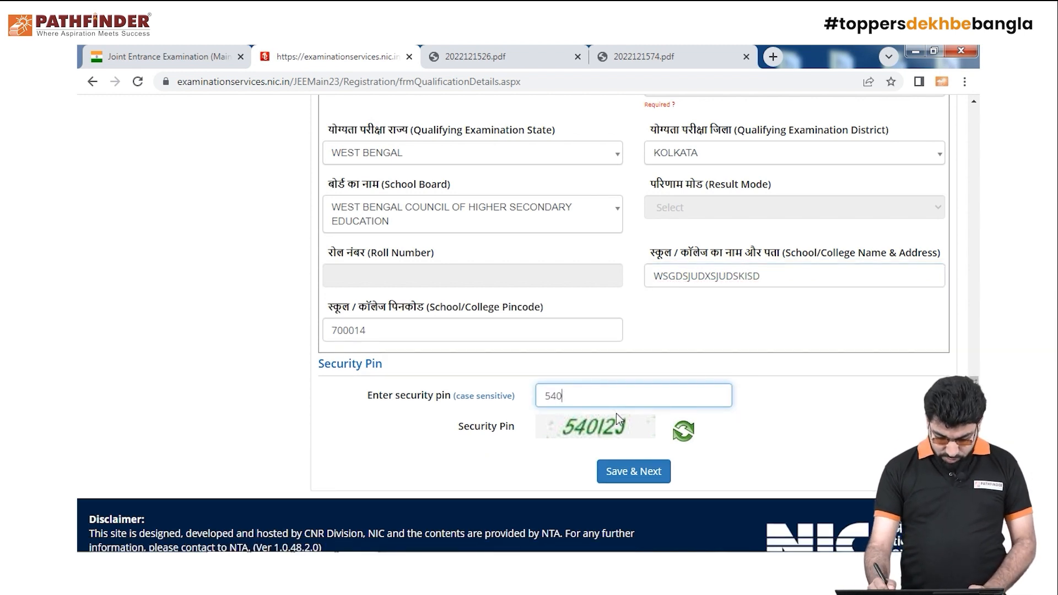
{"action": "type", "text": "12"}
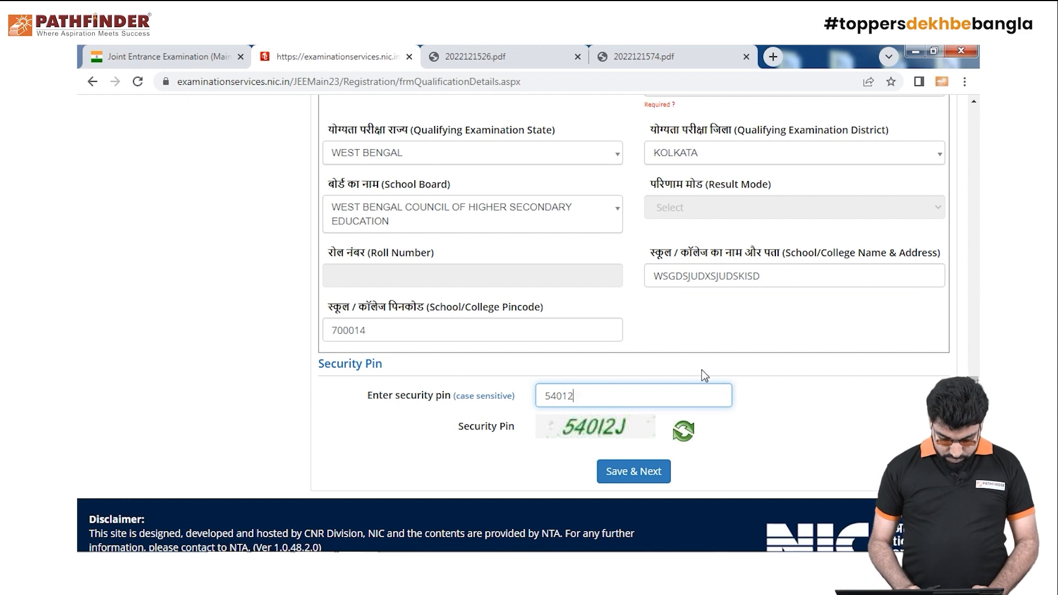
{"action": "type", "text": "J"}
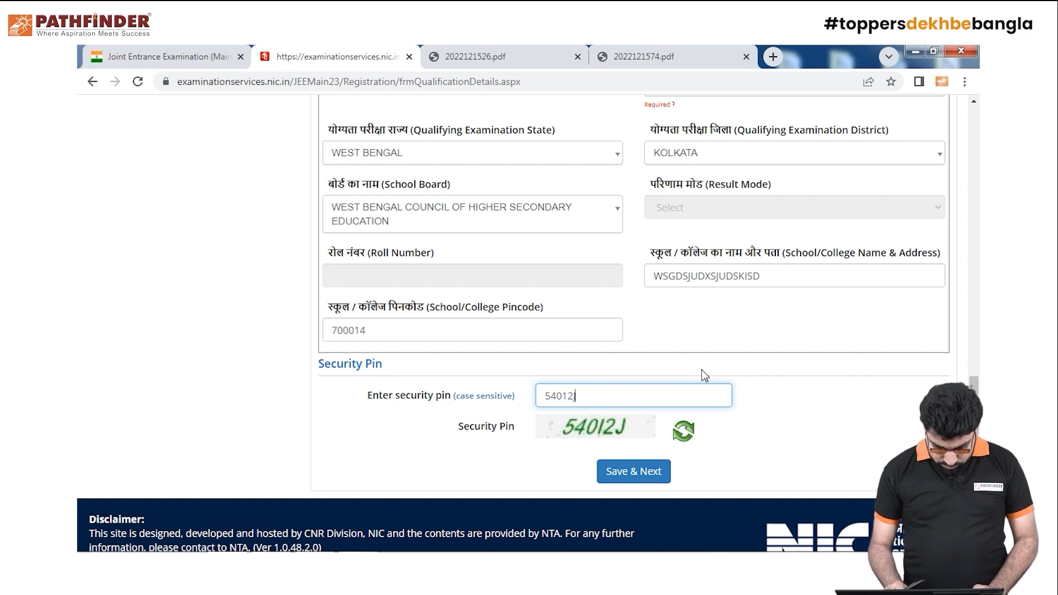
{"action": "left_click", "coordinate": [657, 473]}
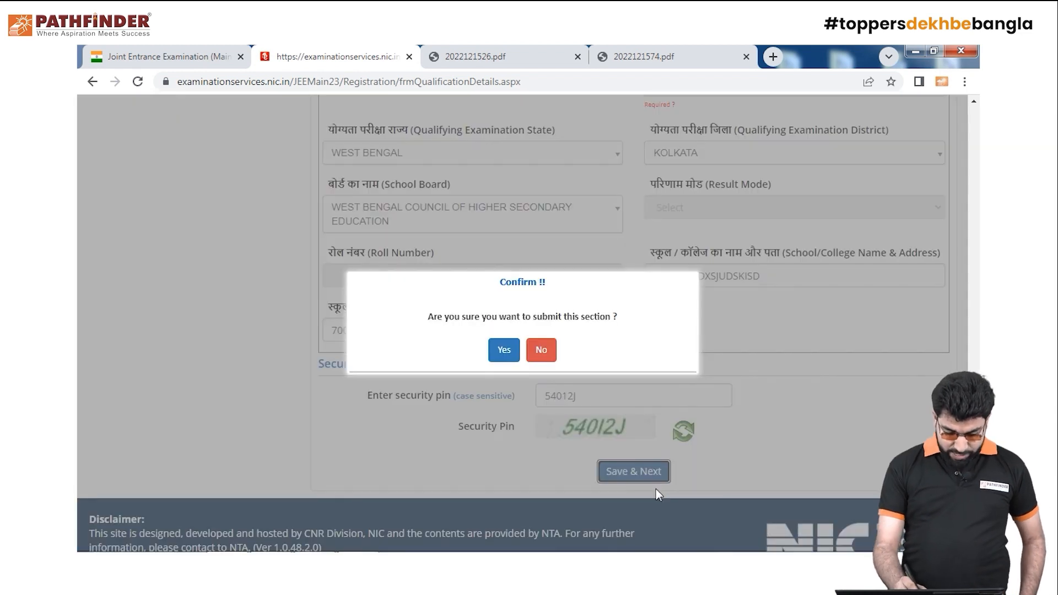
{"action": "left_click", "coordinate": [504, 357]}
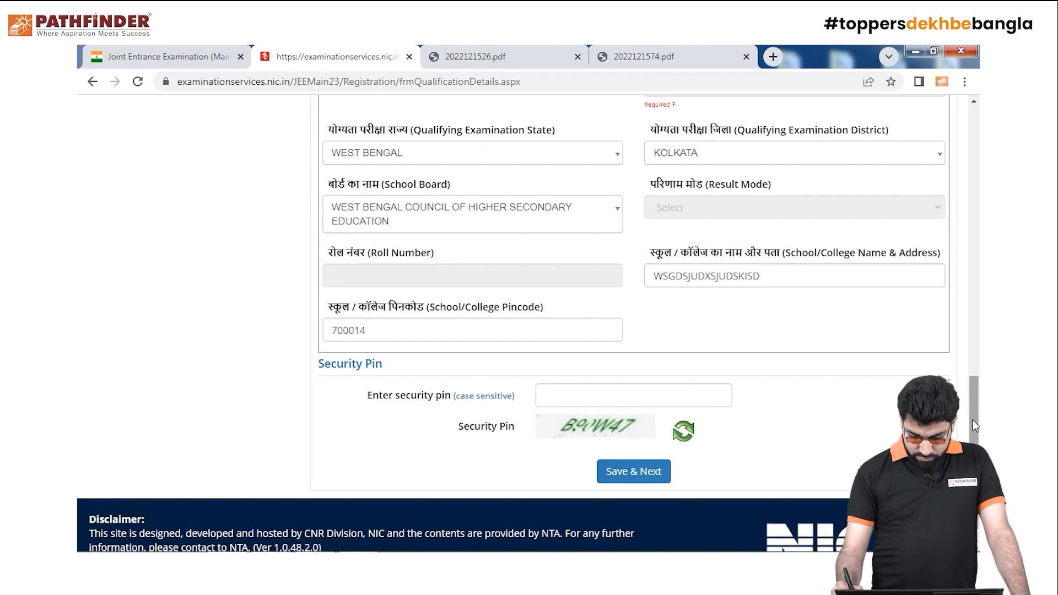
{"action": "scroll", "coordinate": [915, 221], "scroll_direction": "up", "scroll_amount": 2}
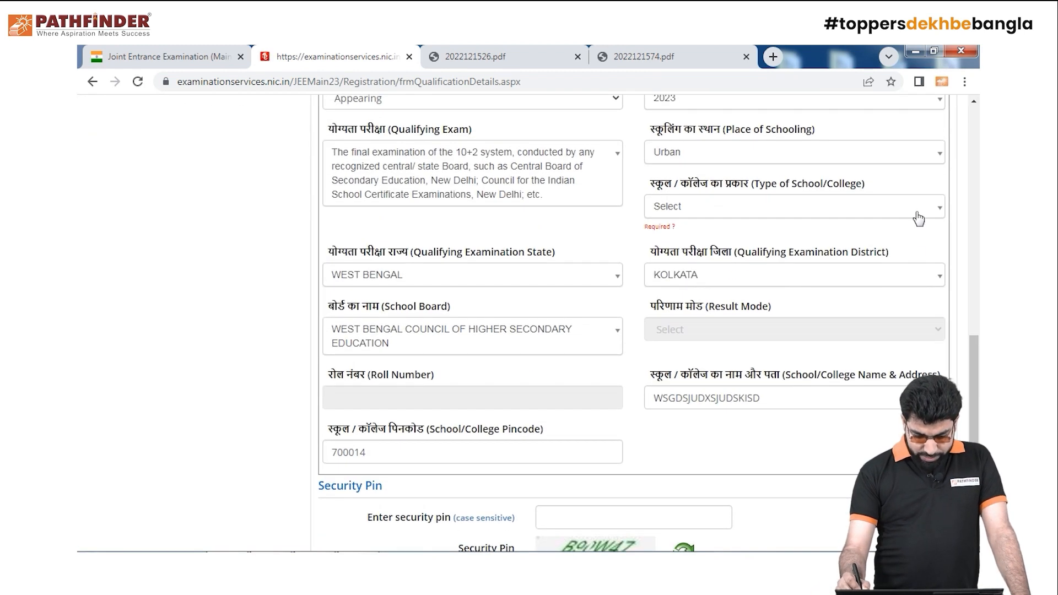
Set the 12th Type of School/College to Government School
{"action": "left_click", "coordinate": [922, 208]}
{"action": "left_click", "coordinate": [838, 269]}
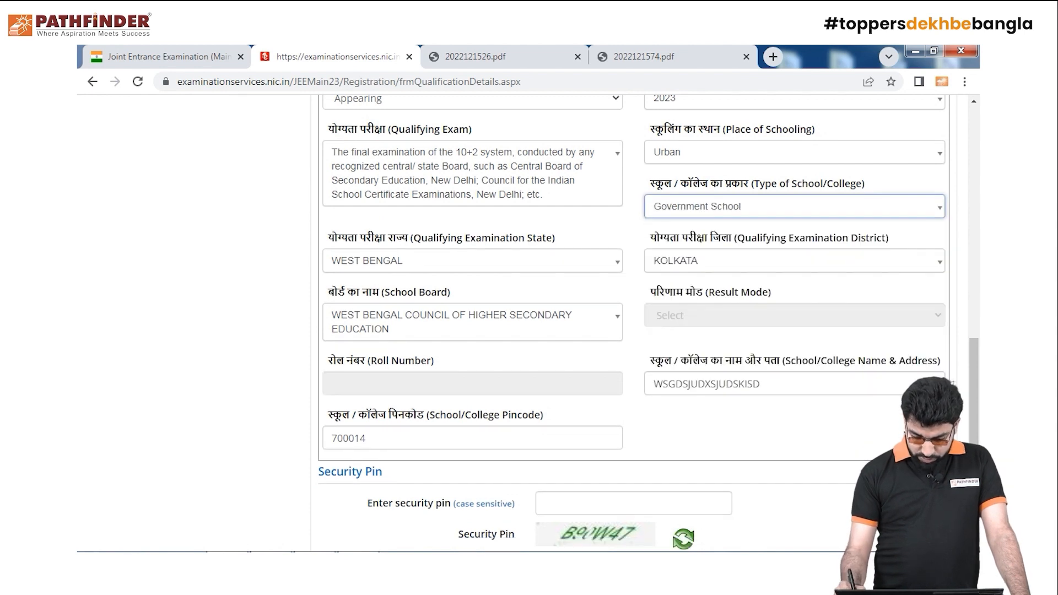
{"action": "scroll", "coordinate": [979, 429], "scroll_direction": "down", "scroll_amount": 2}
Refresh the security pin image, enter the new pin, and resubmit the qualification details
{"action": "left_click", "coordinate": [652, 381]}
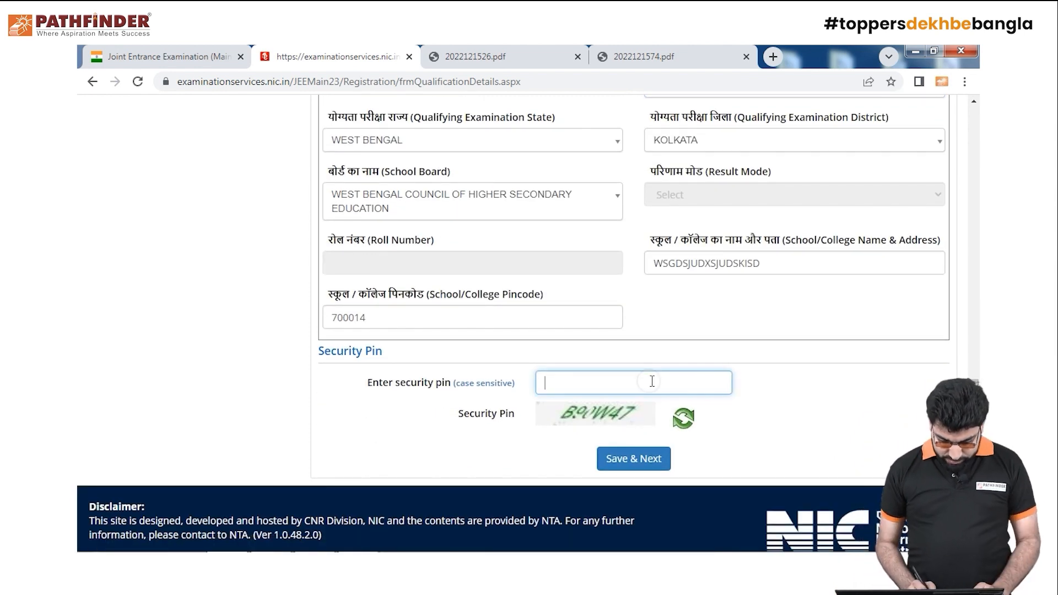
{"action": "scroll", "coordinate": [652, 386], "scroll_direction": "up", "scroll_amount": 3}
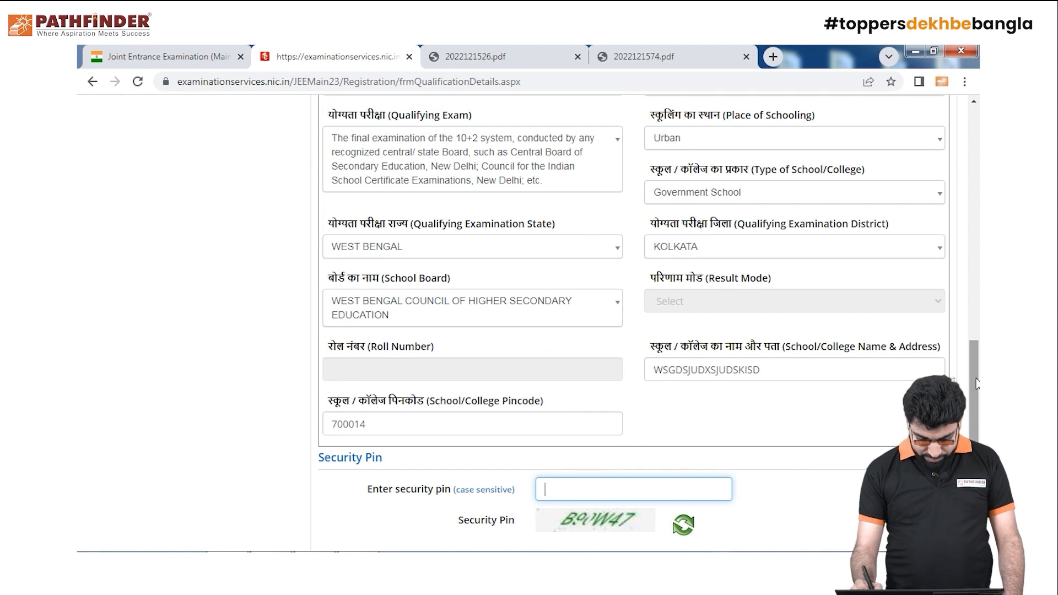
{"action": "scroll", "coordinate": [833, 454], "scroll_direction": "down", "scroll_amount": 3}
{"action": "left_click", "coordinate": [687, 409]}
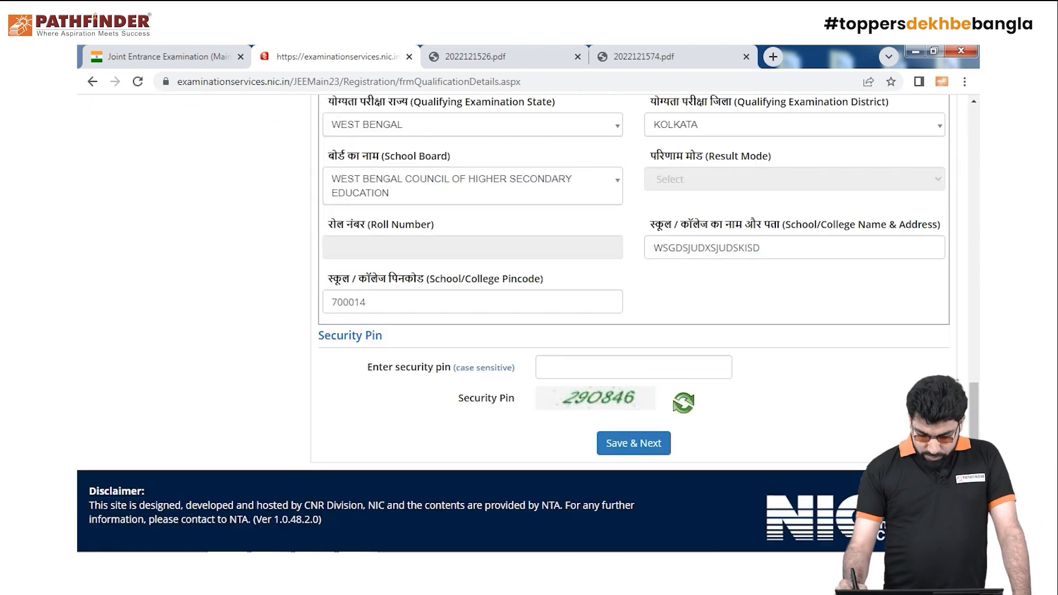
{"action": "left_click", "coordinate": [664, 364]}
{"action": "type", "text": "29"}
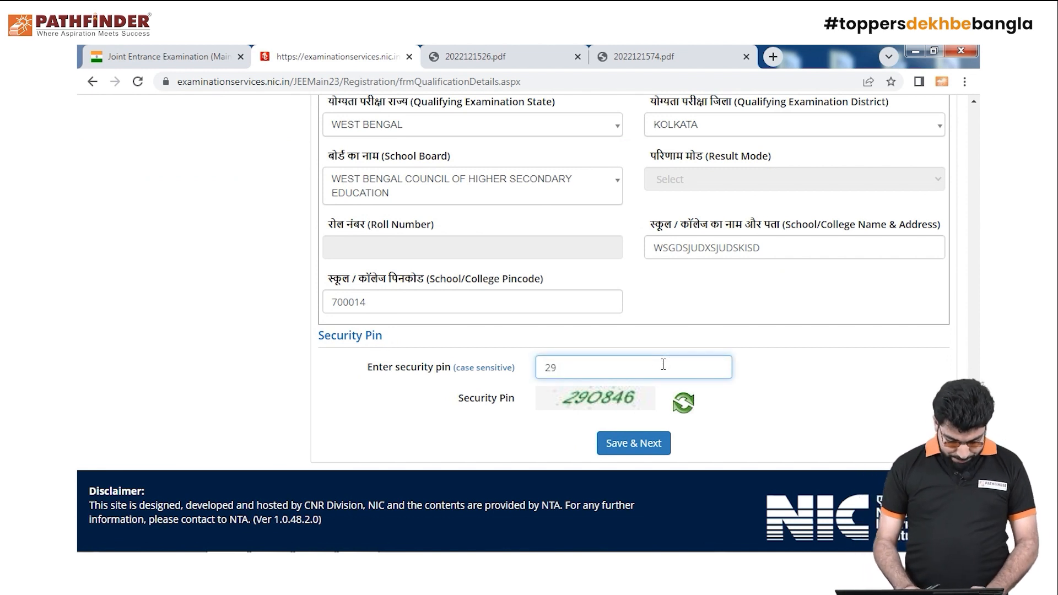
{"action": "type", "text": "O"}
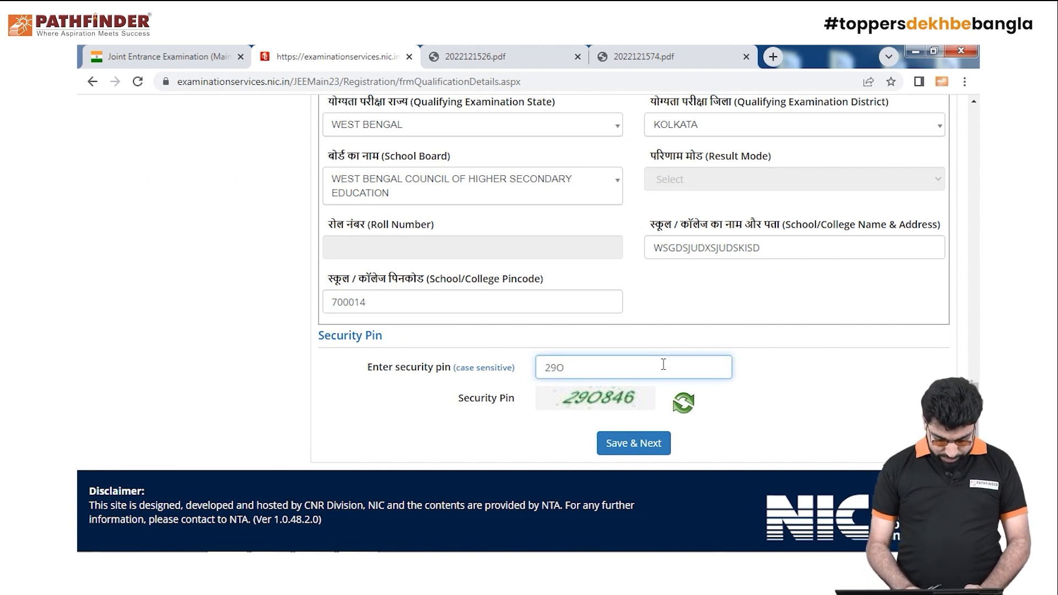
{"action": "type", "text": "846"}
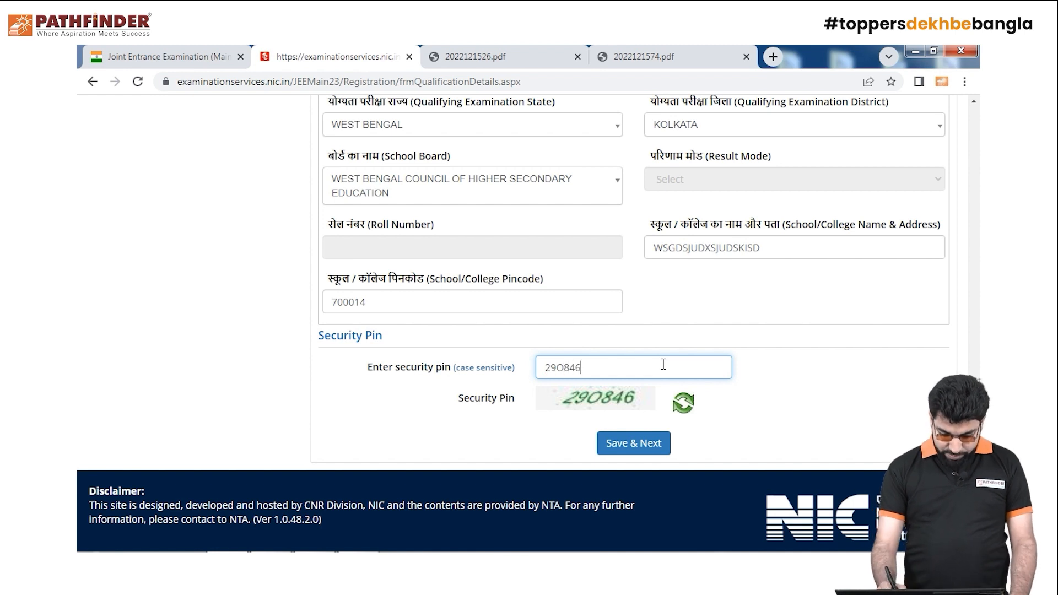
{"action": "left_click", "coordinate": [668, 452]}
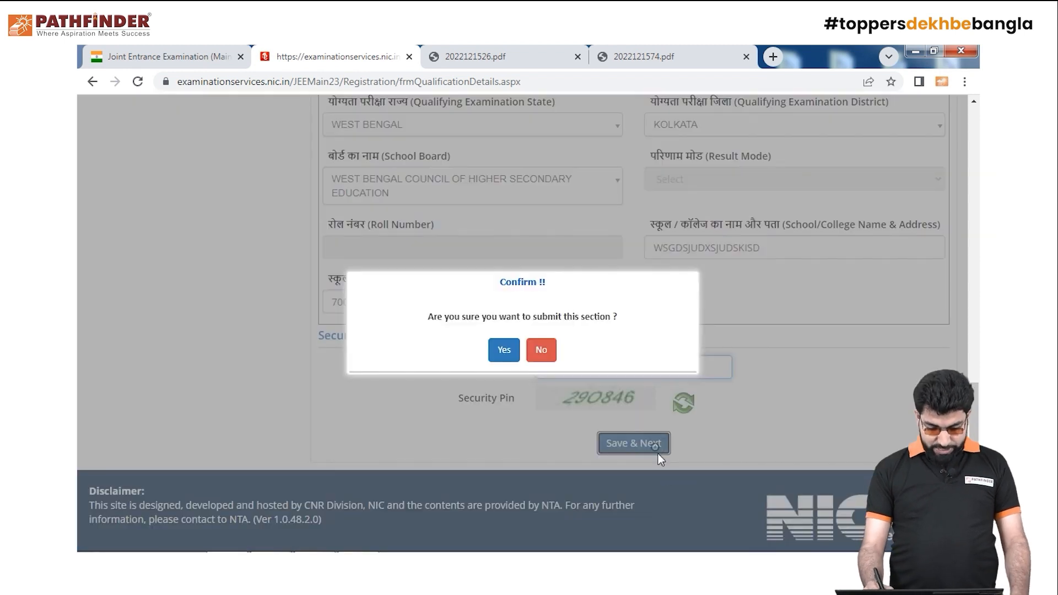
{"action": "left_click", "coordinate": [502, 351]}
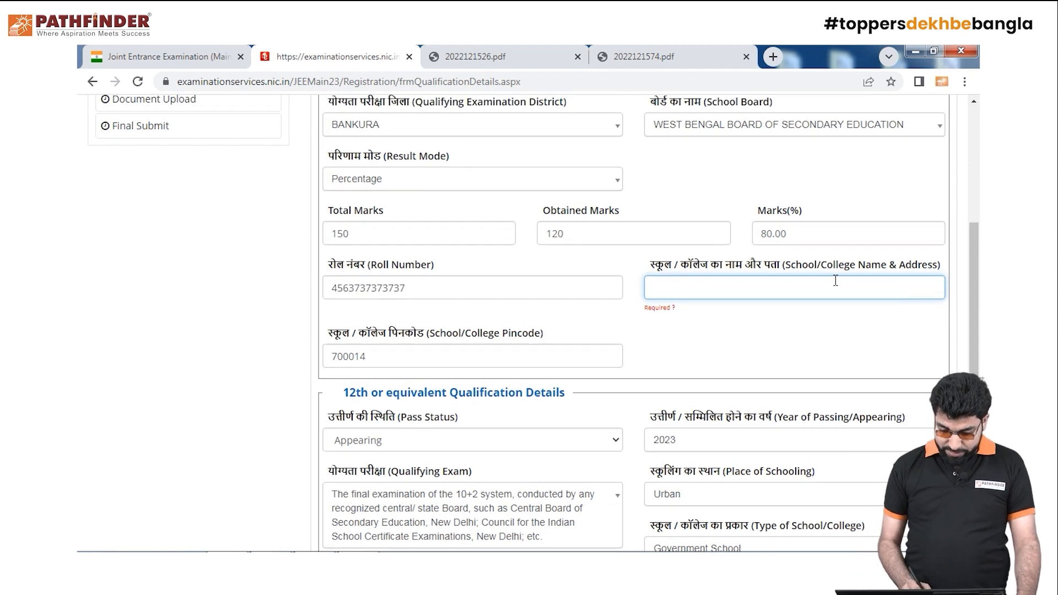
Enter the 10th school's name and address, type the security pin, and resubmit the qualification details
{"action": "type", "text": "SHGBSJUDSXIKDXJIU"}
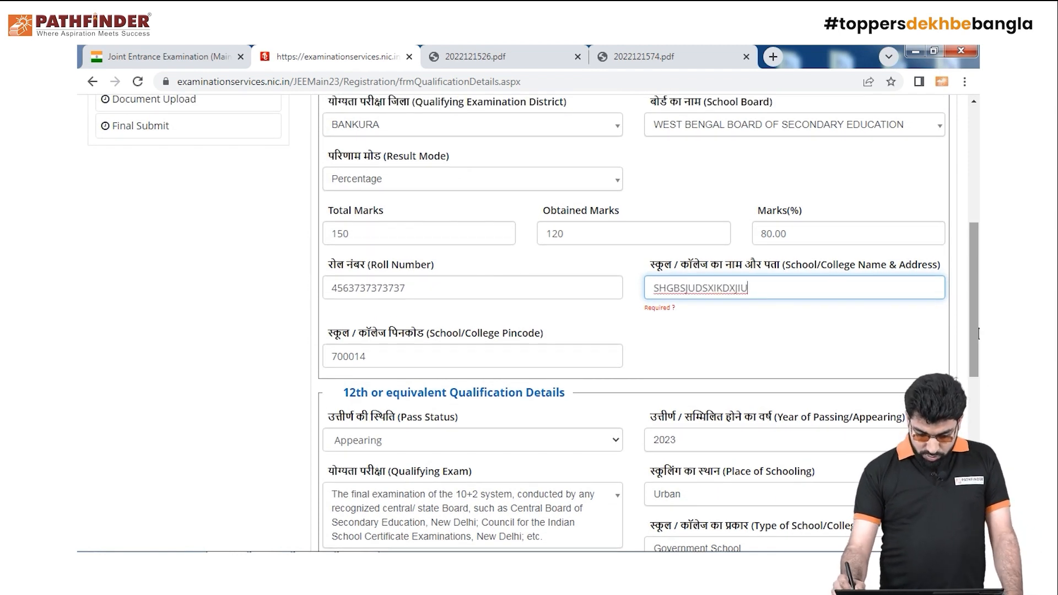
{"action": "left_click_drag", "start_coordinate": [979, 393], "coordinate": [979, 510]}
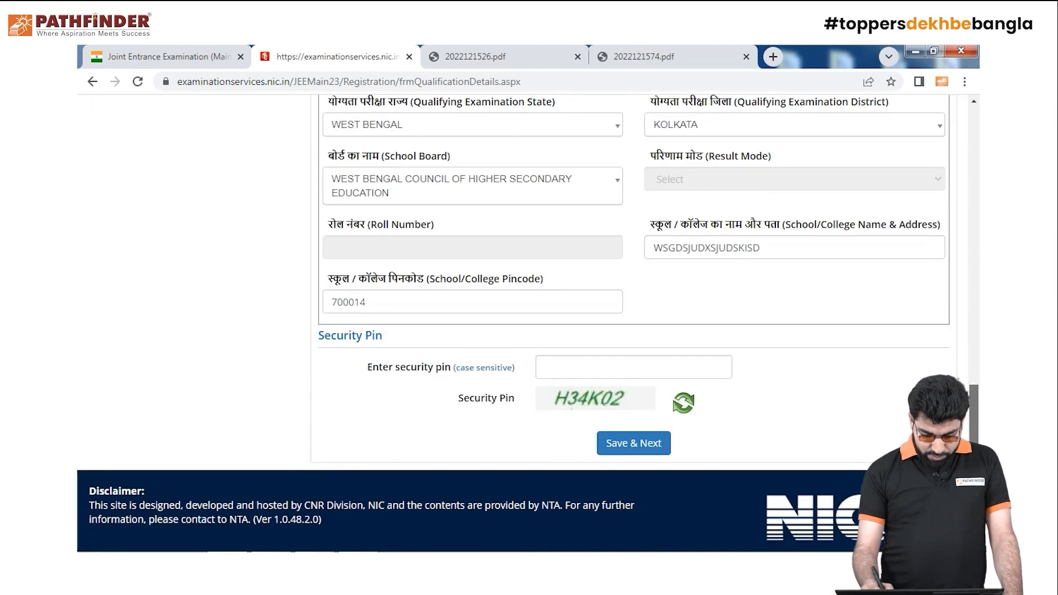
{"action": "left_click", "coordinate": [652, 367]}
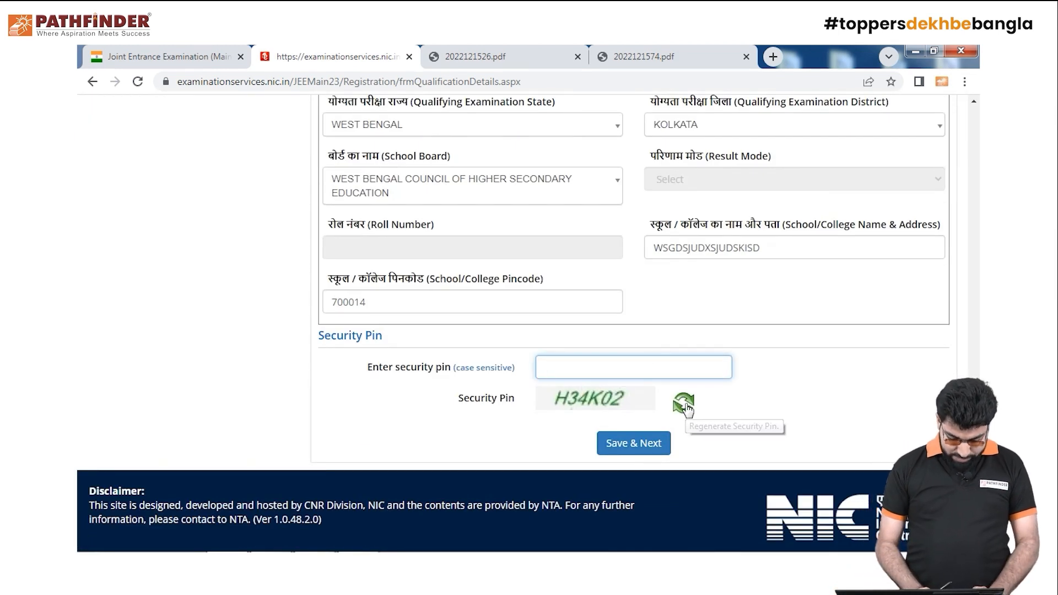
{"action": "type", "text": "h"}
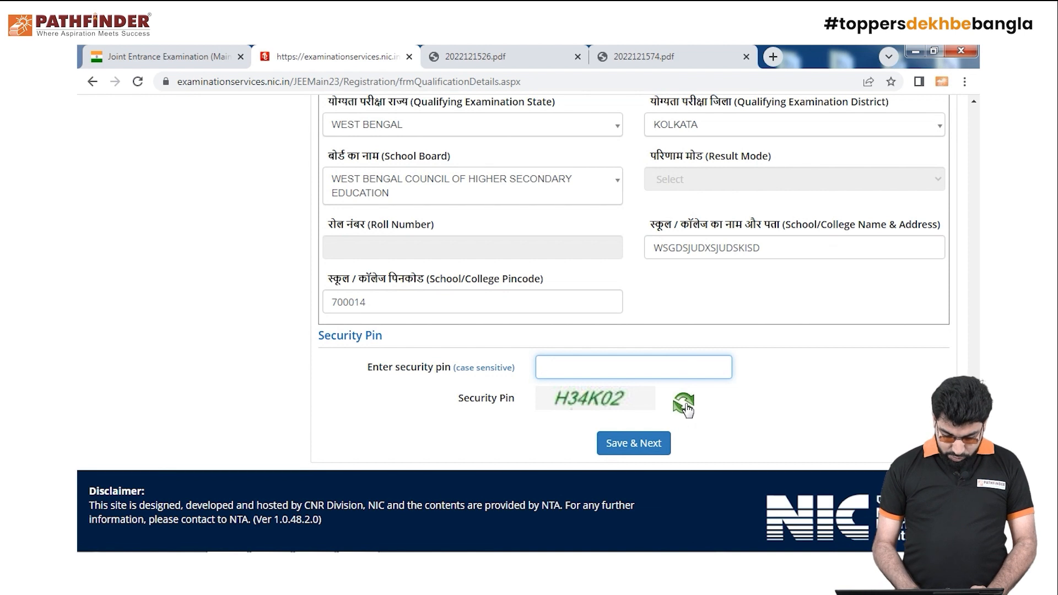
{"action": "type", "text": "H34"}
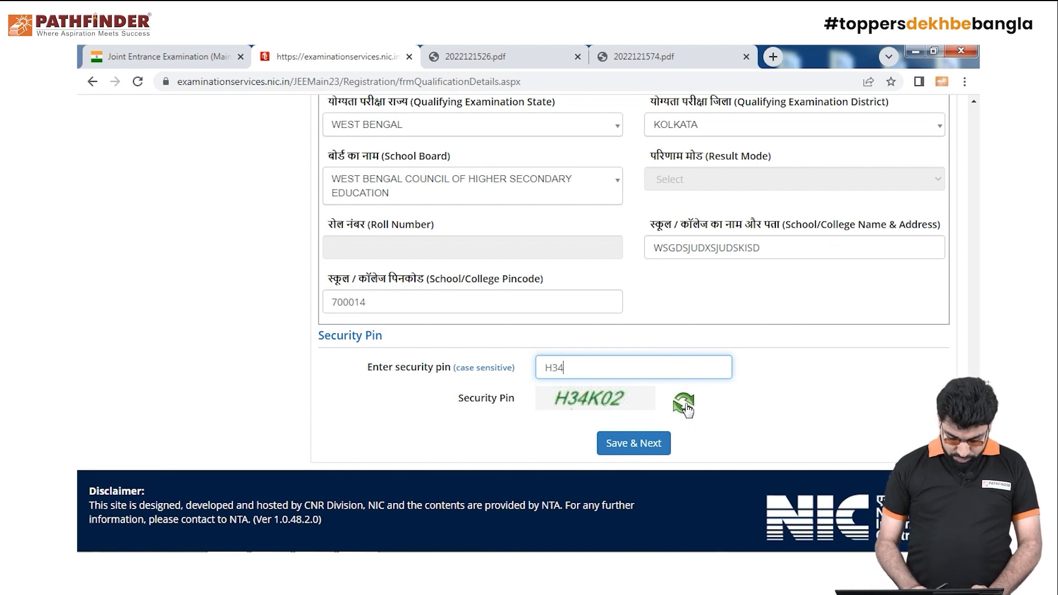
{"action": "type", "text": "K"}
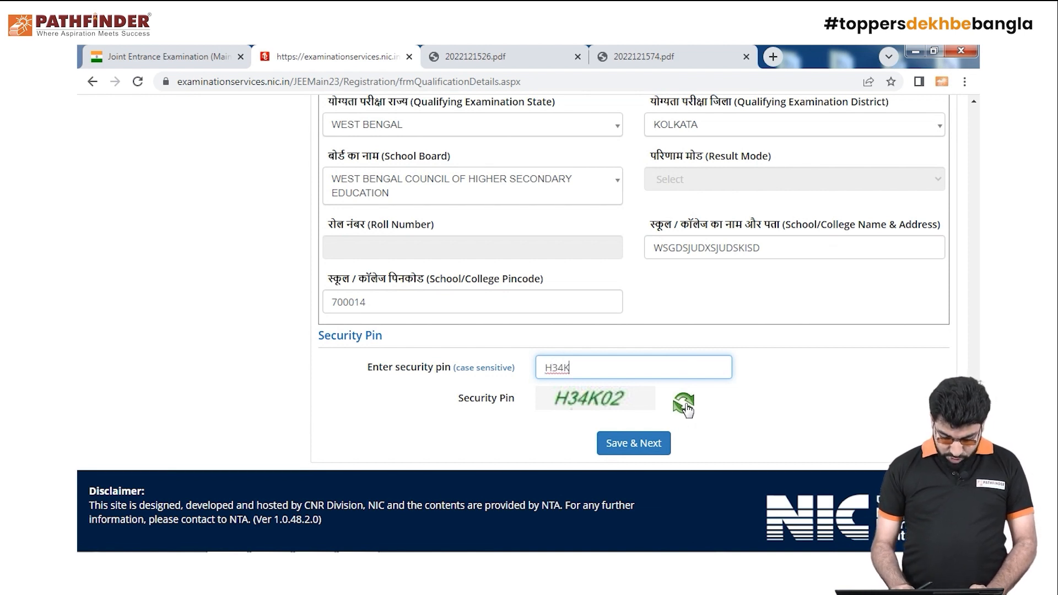
{"action": "type", "text": "02"}
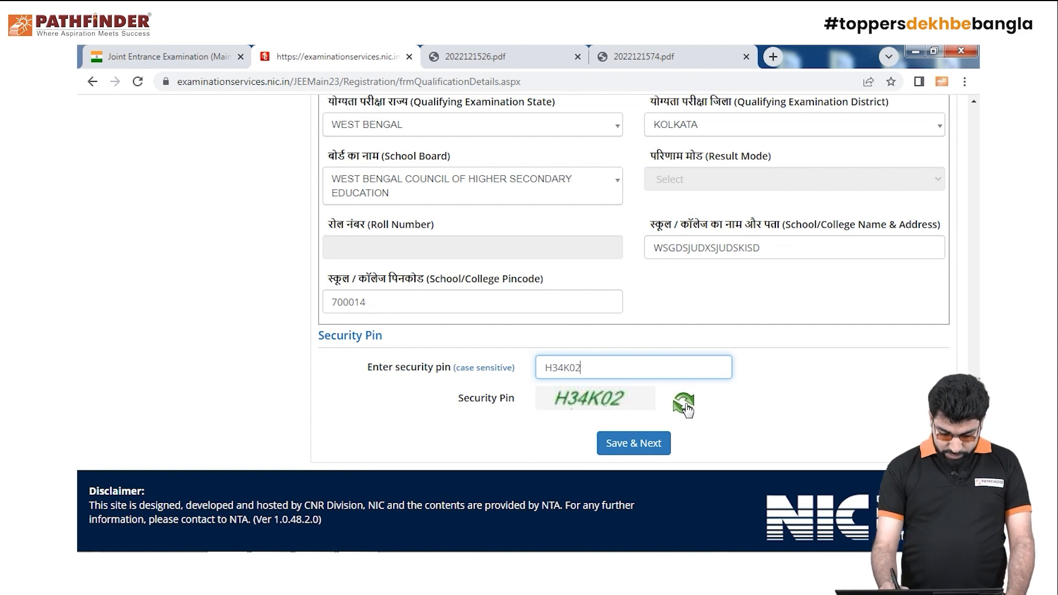
{"action": "left_click", "coordinate": [639, 449]}
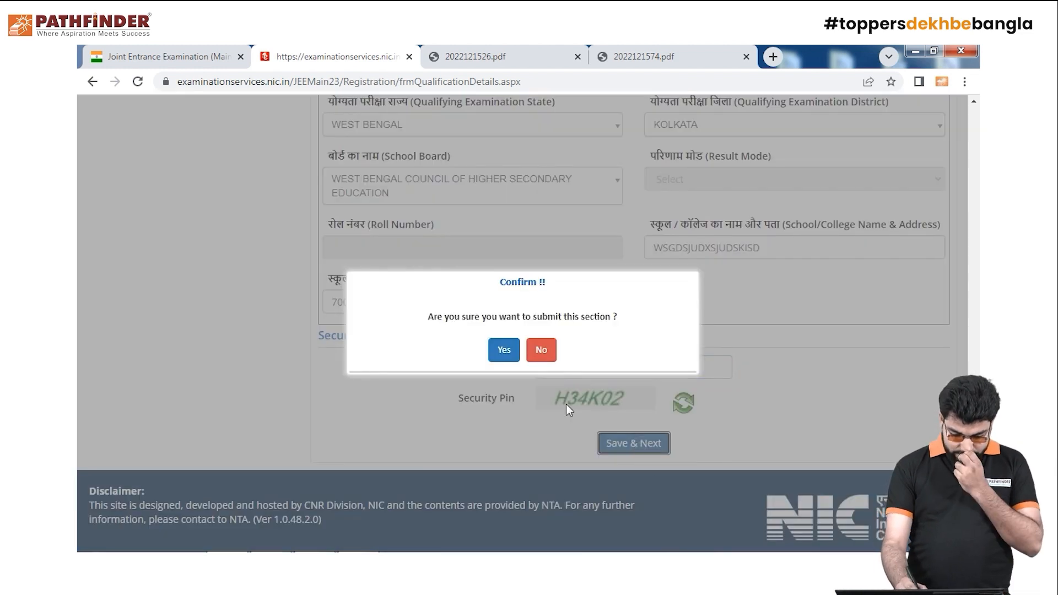
{"action": "left_click", "coordinate": [504, 350]}
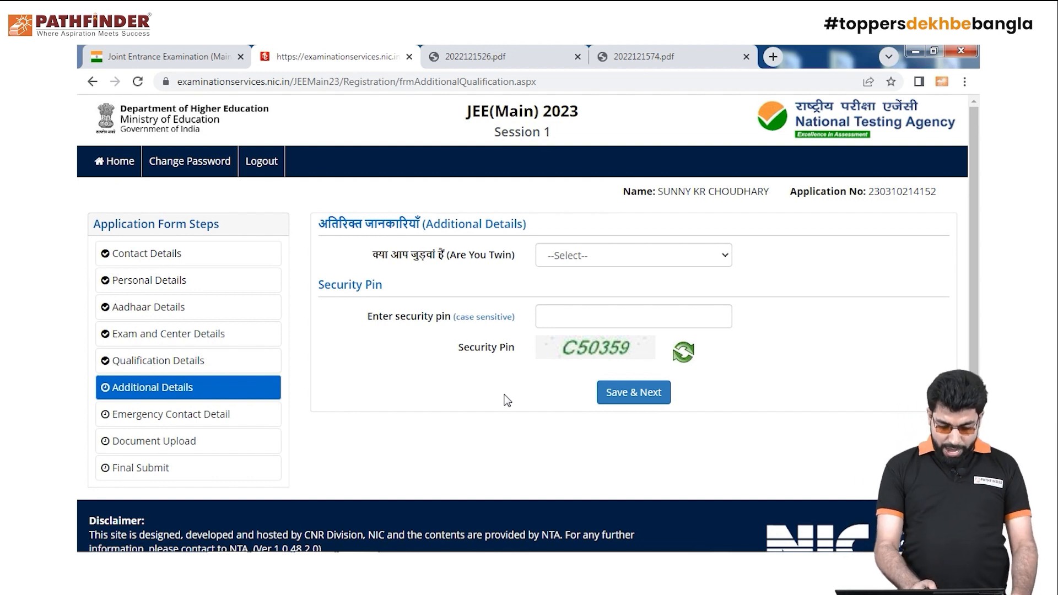
Answer No to Are You Twin, enter the security pin, and submit Additional Details
{"action": "left_click", "coordinate": [716, 255]}
{"action": "left_click", "coordinate": [694, 303]}
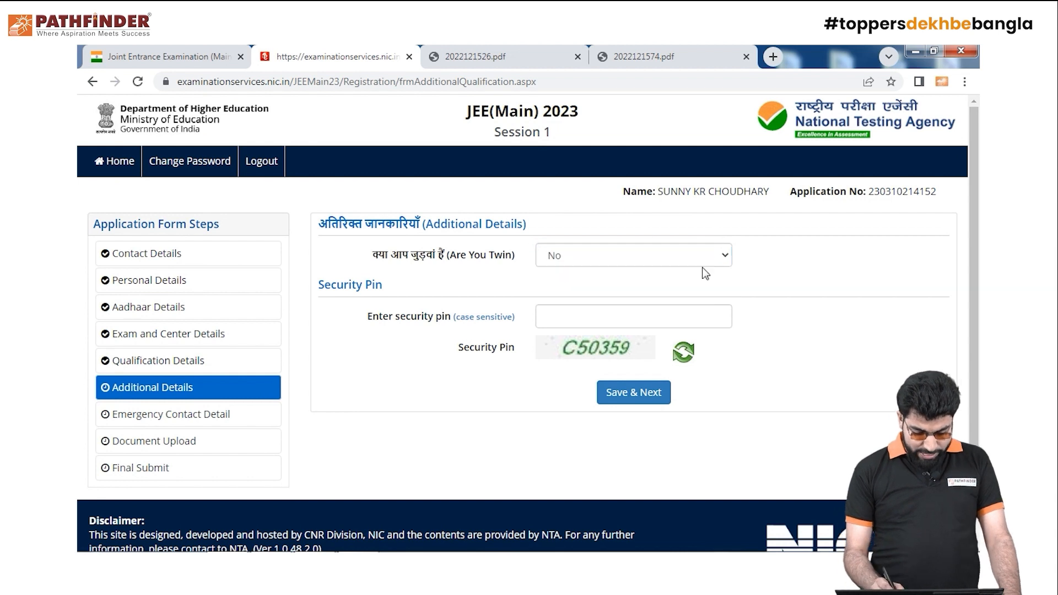
{"action": "left_click", "coordinate": [657, 316]}
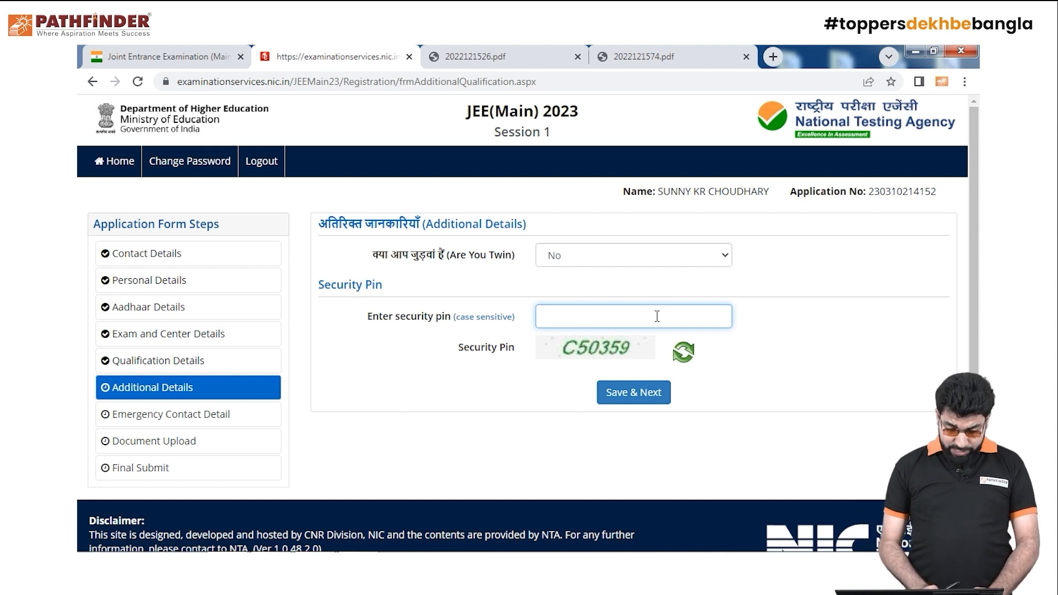
{"action": "type", "text": "C"}
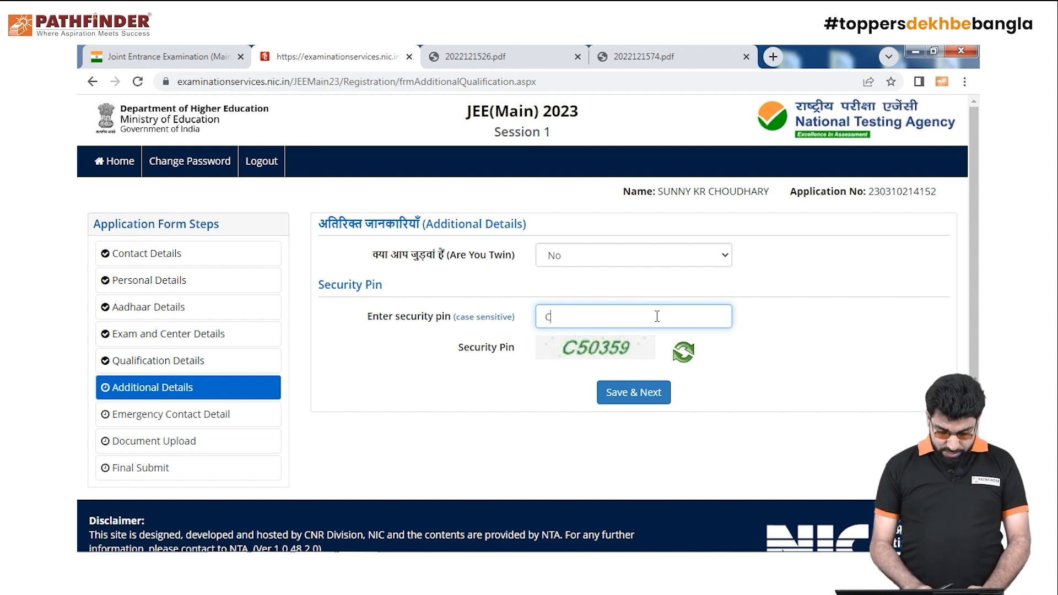
{"action": "type", "text": "50"}
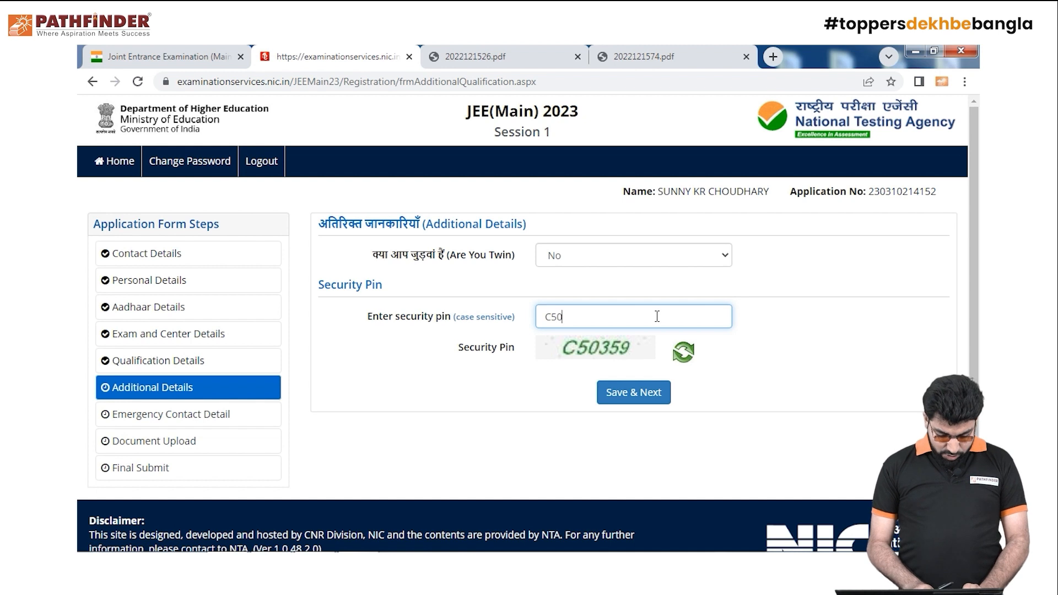
{"action": "type", "text": "359"}
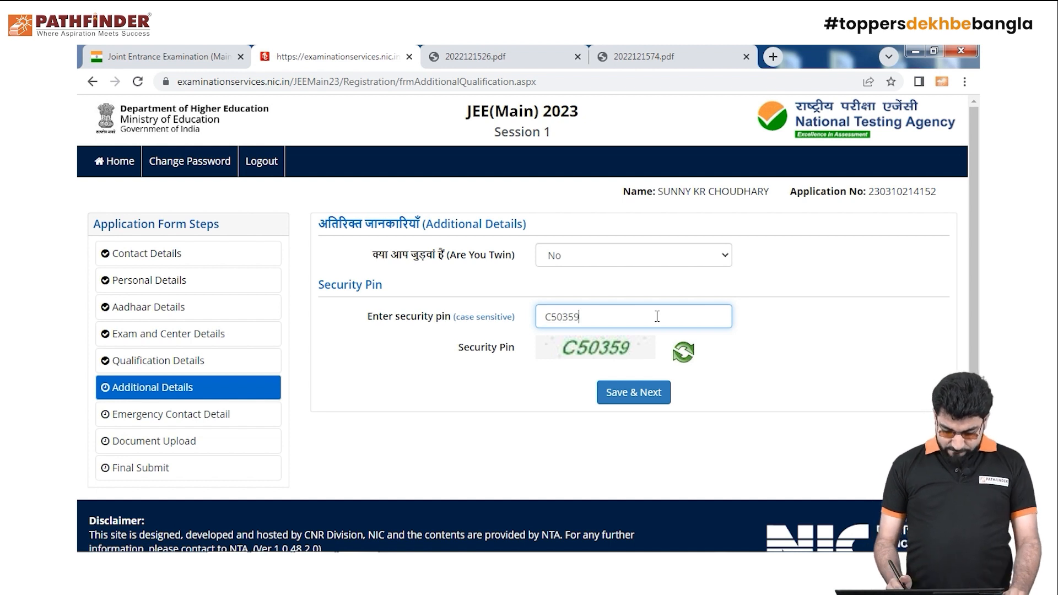
{"action": "left_click", "coordinate": [646, 395]}
{"action": "left_click", "coordinate": [504, 352]}
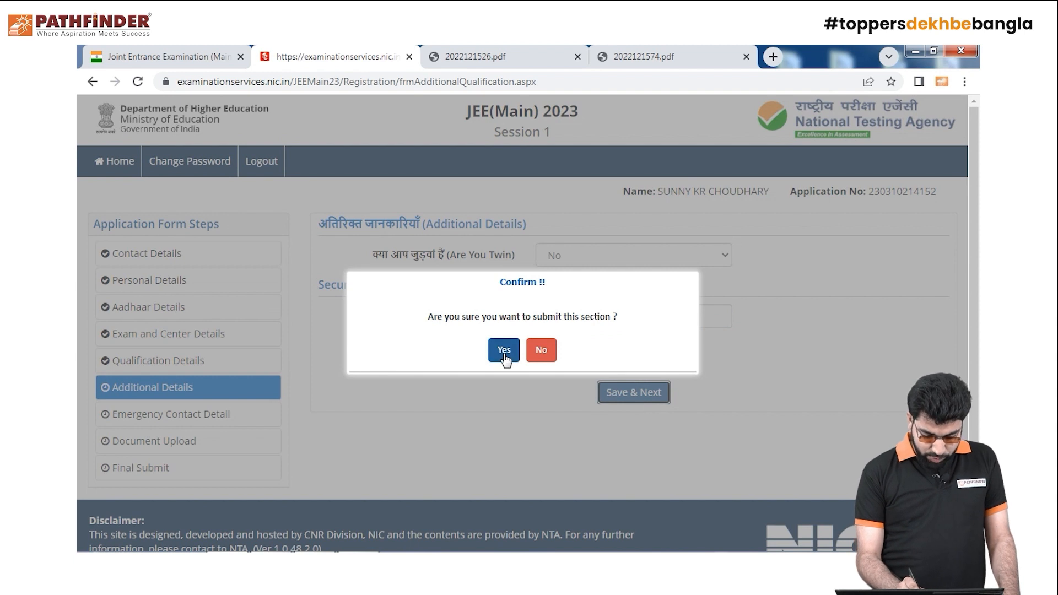
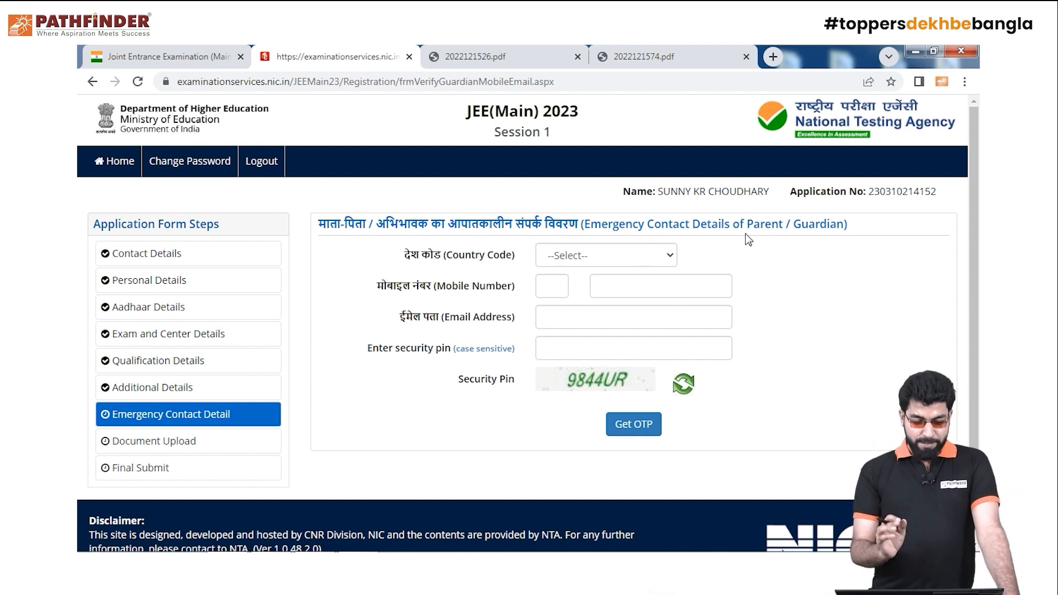
Choose India as the emergency contact's country code and enter the guardian's mobile number
{"action": "left_click", "coordinate": [664, 255]}
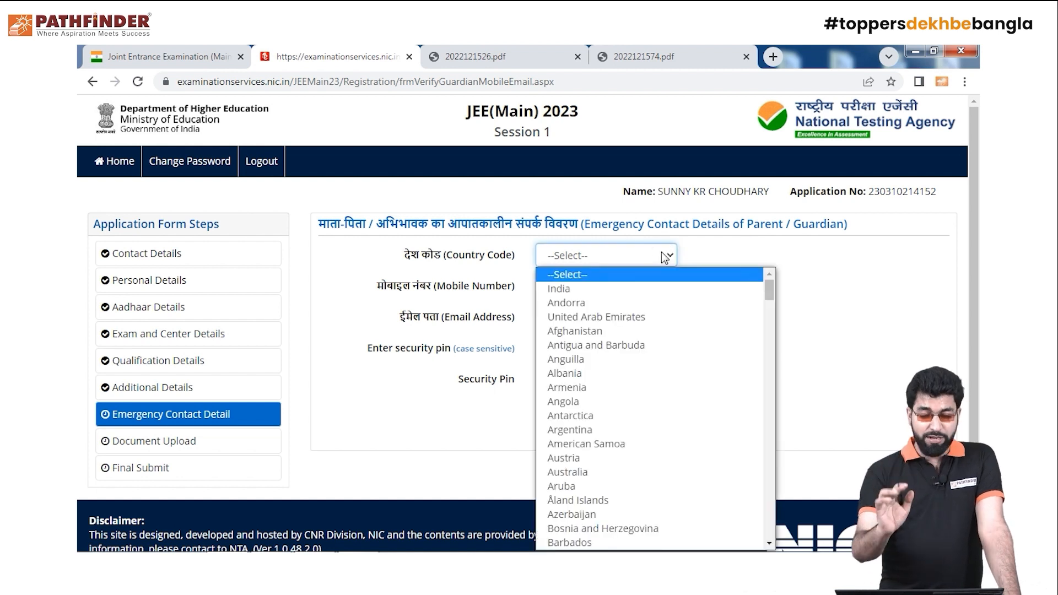
{"action": "left_click", "coordinate": [696, 288]}
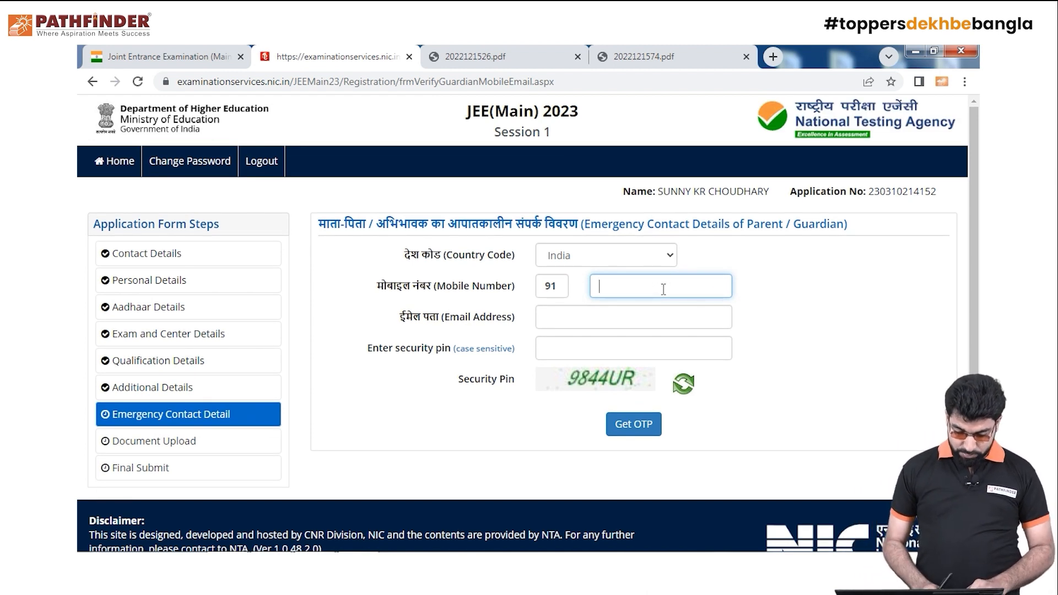
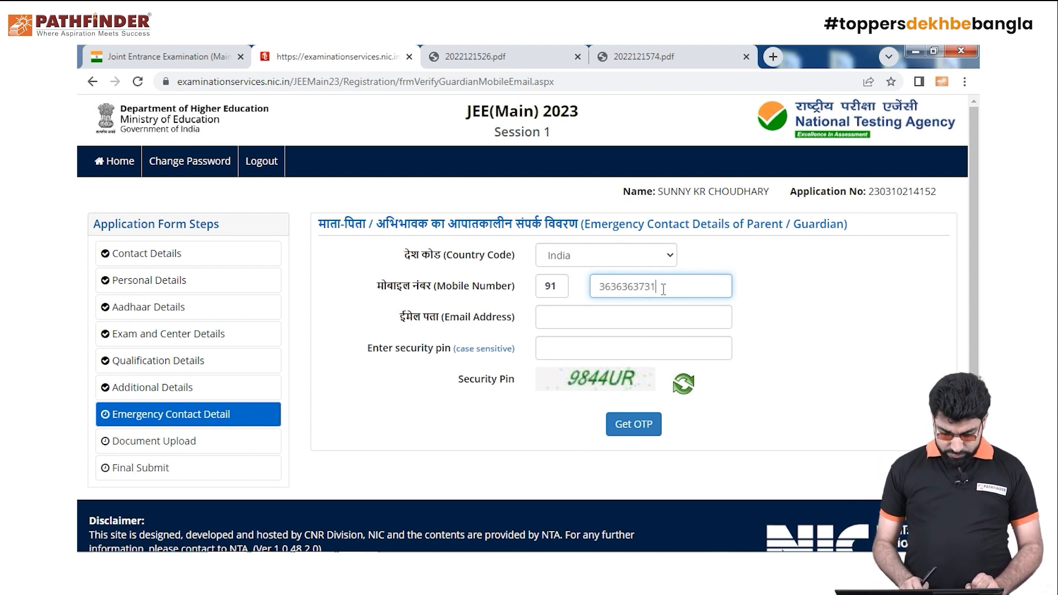
Enter the guardian's Gmail e-mail address, correcting the mistyped mail domain
{"action": "left_click", "coordinate": [658, 321]}
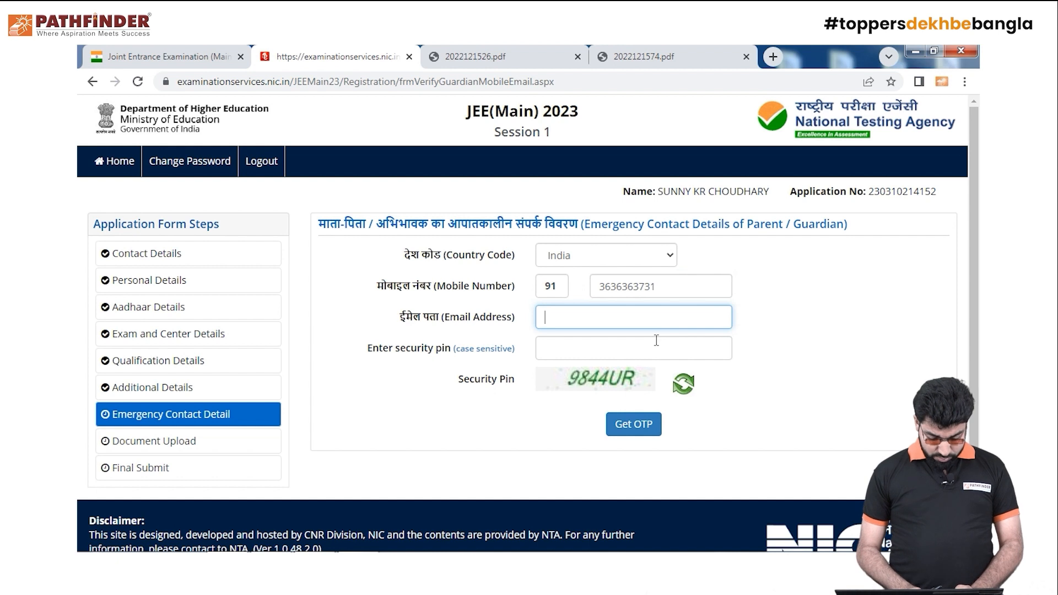
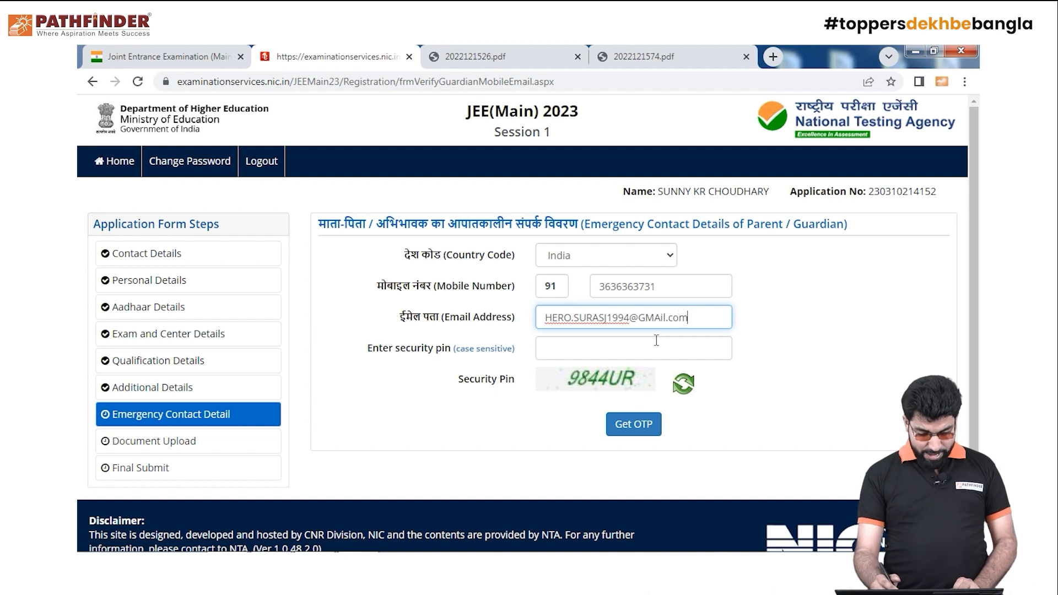
Enter the security pin shown in the captcha image
{"action": "left_click", "coordinate": [679, 346]}
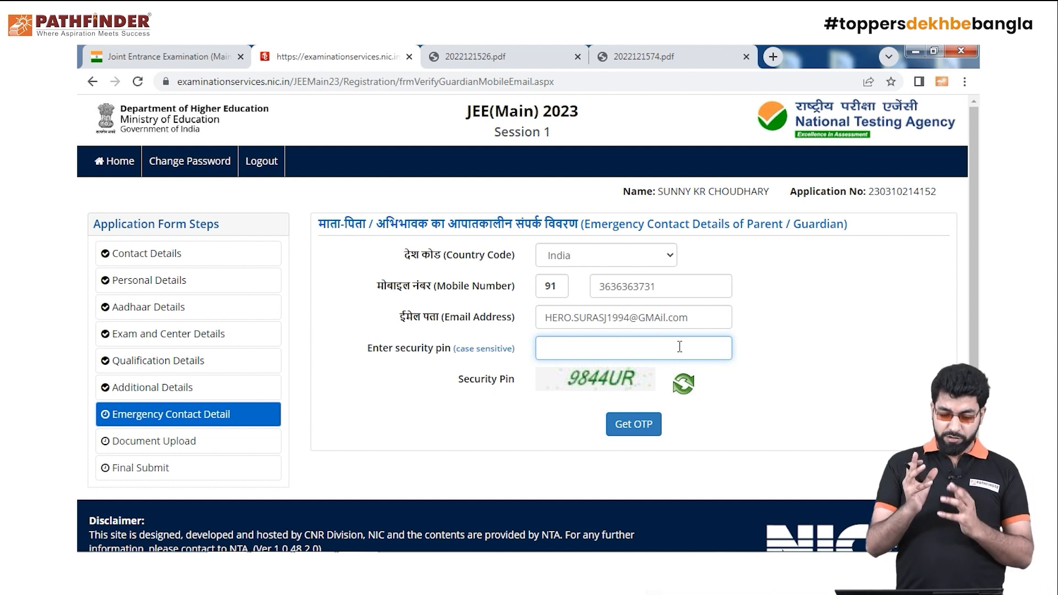
{"action": "type", "text": "9"}
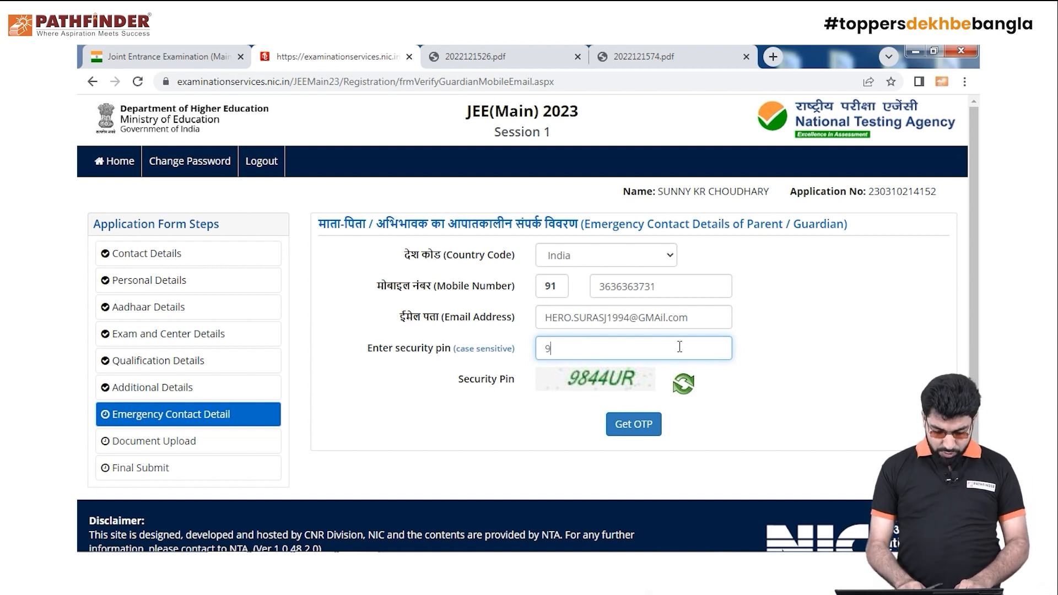
{"action": "type", "text": "844"}
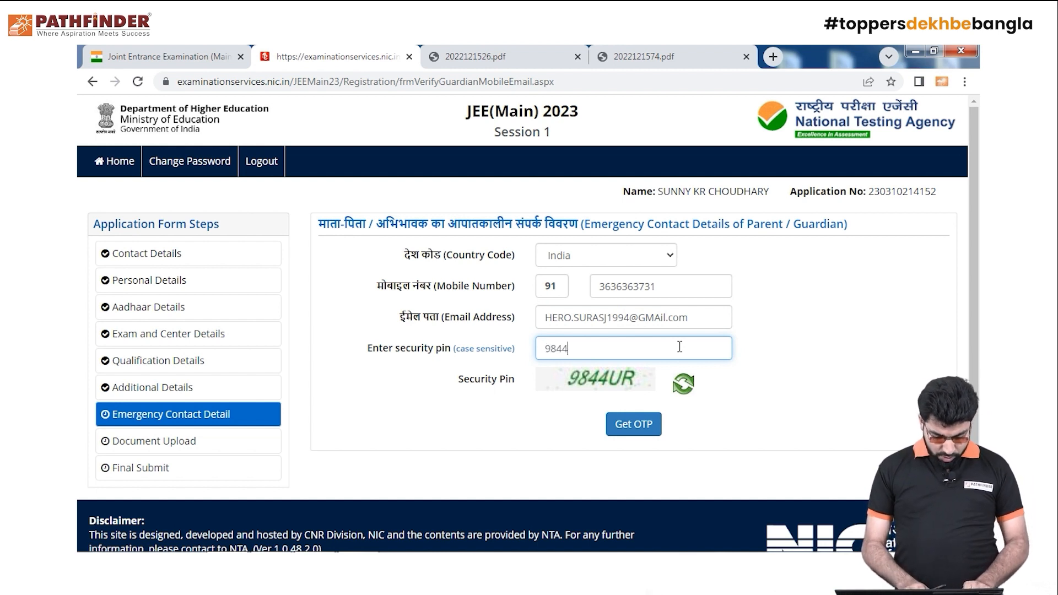
{"action": "type", "text": "R"}
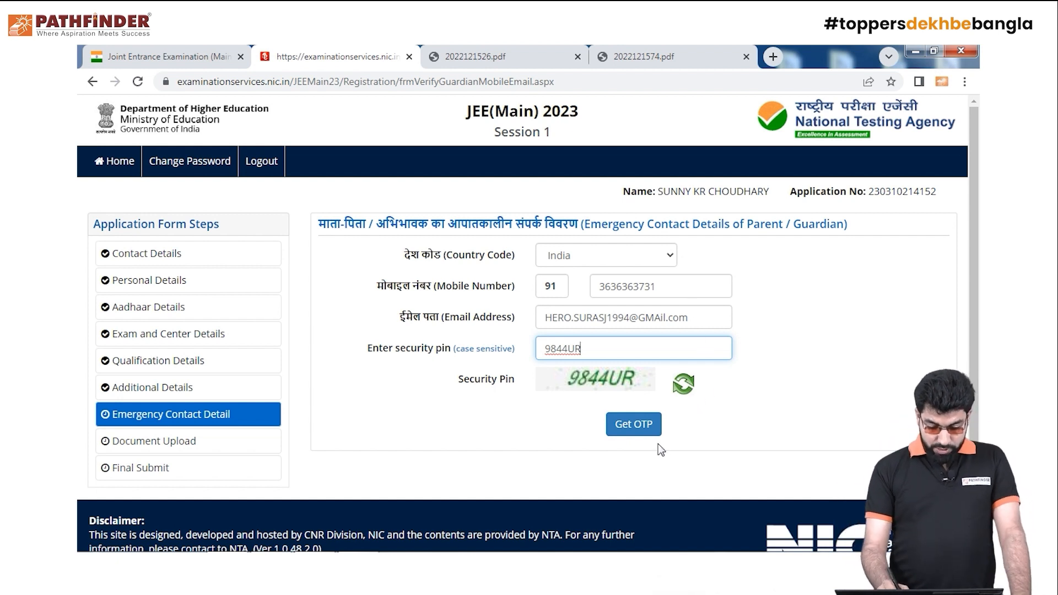
Request OTPs for the guardian's mobile and e-mail, then dismiss the OTP-sent message
{"action": "left_click", "coordinate": [640, 431]}
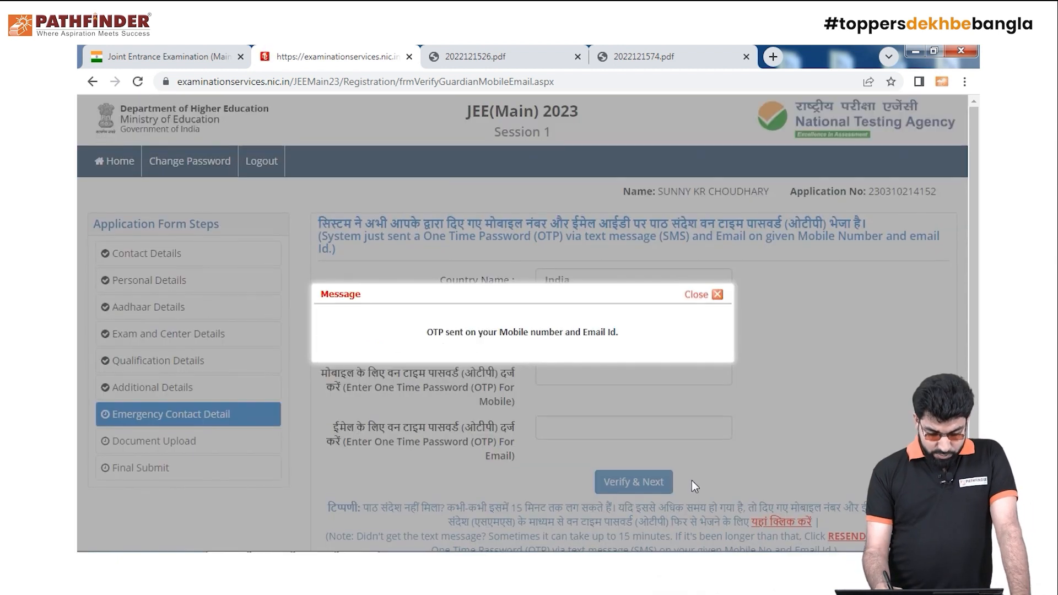
{"action": "left_click", "coordinate": [718, 295]}
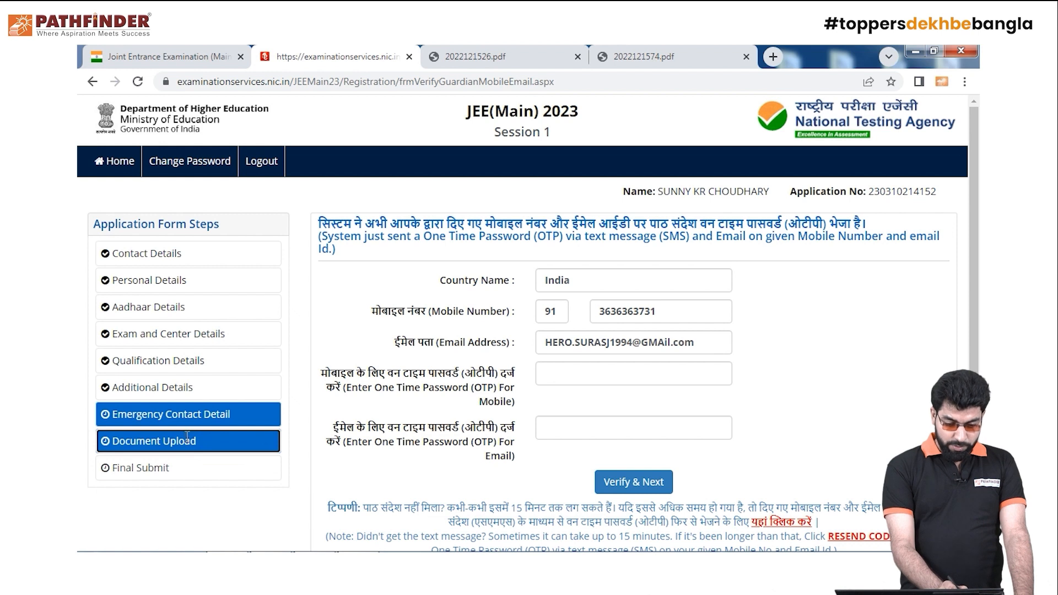
{"action": "left_click", "coordinate": [213, 434]}
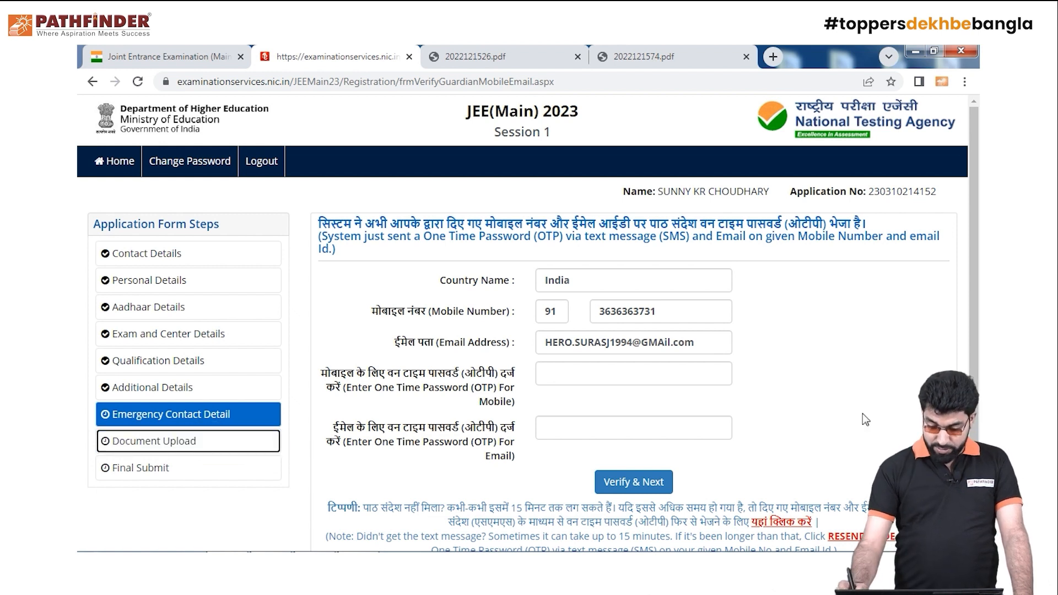
{"action": "scroll", "coordinate": [612, 454], "scroll_direction": "down", "scroll_amount": 1}
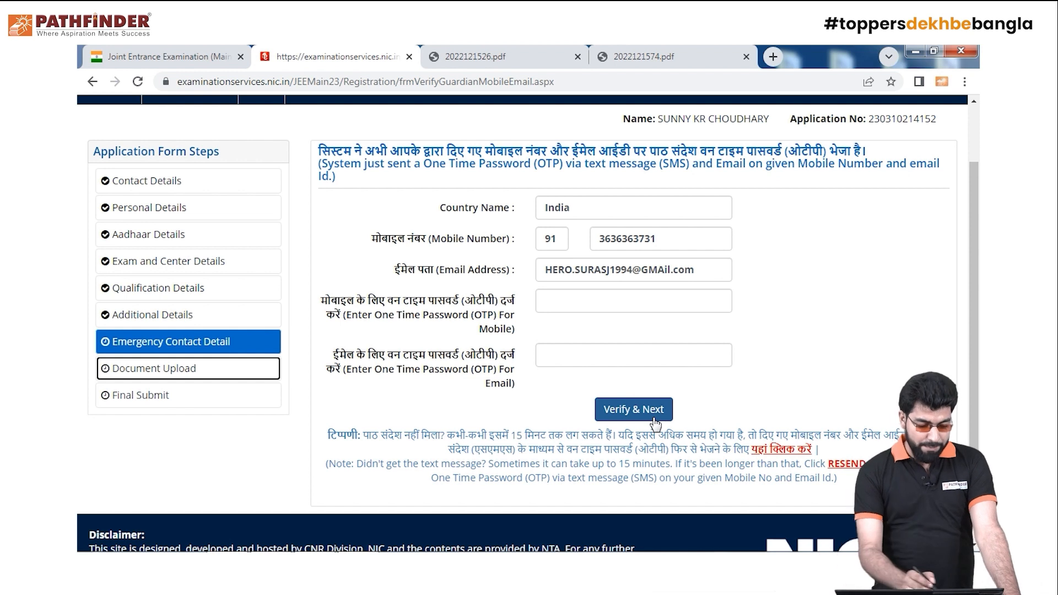
{"action": "left_click", "coordinate": [180, 400]}
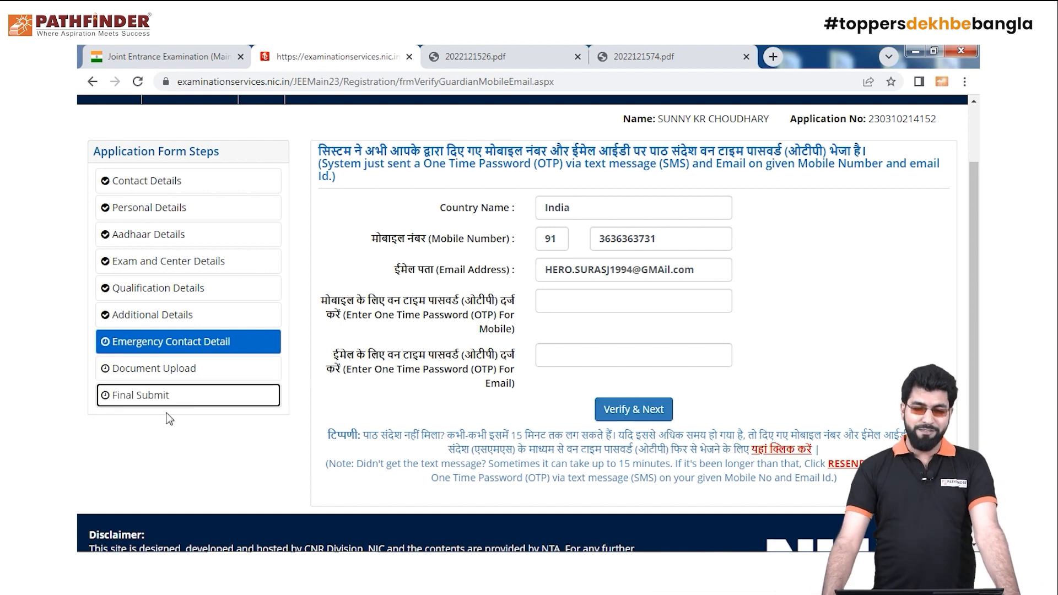